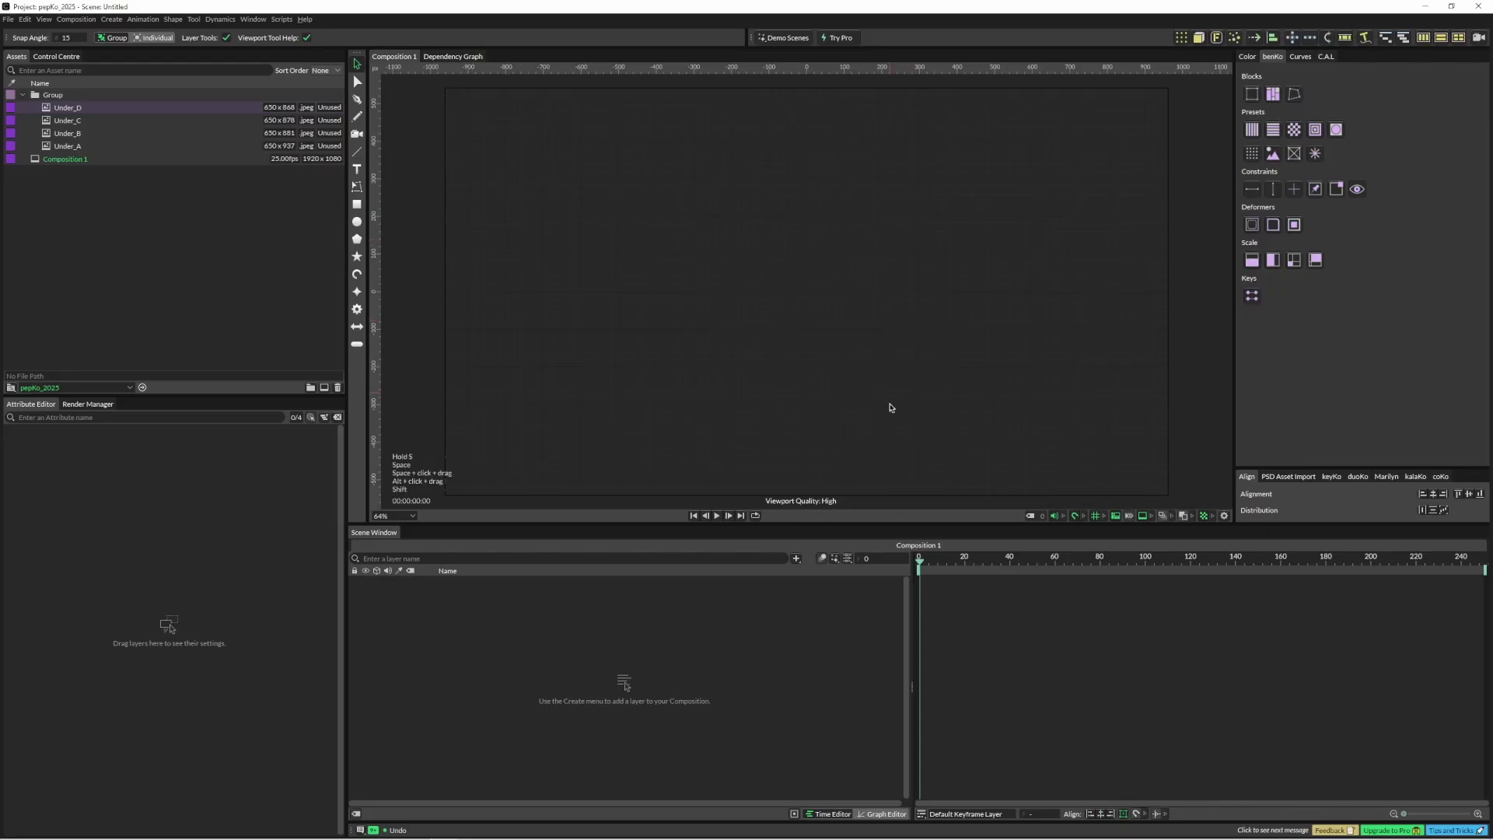
Adjust the 2D grid's minor grid line colour, leaving its opacity at 5
{"action": "left_click", "coordinate": [1104, 516]}
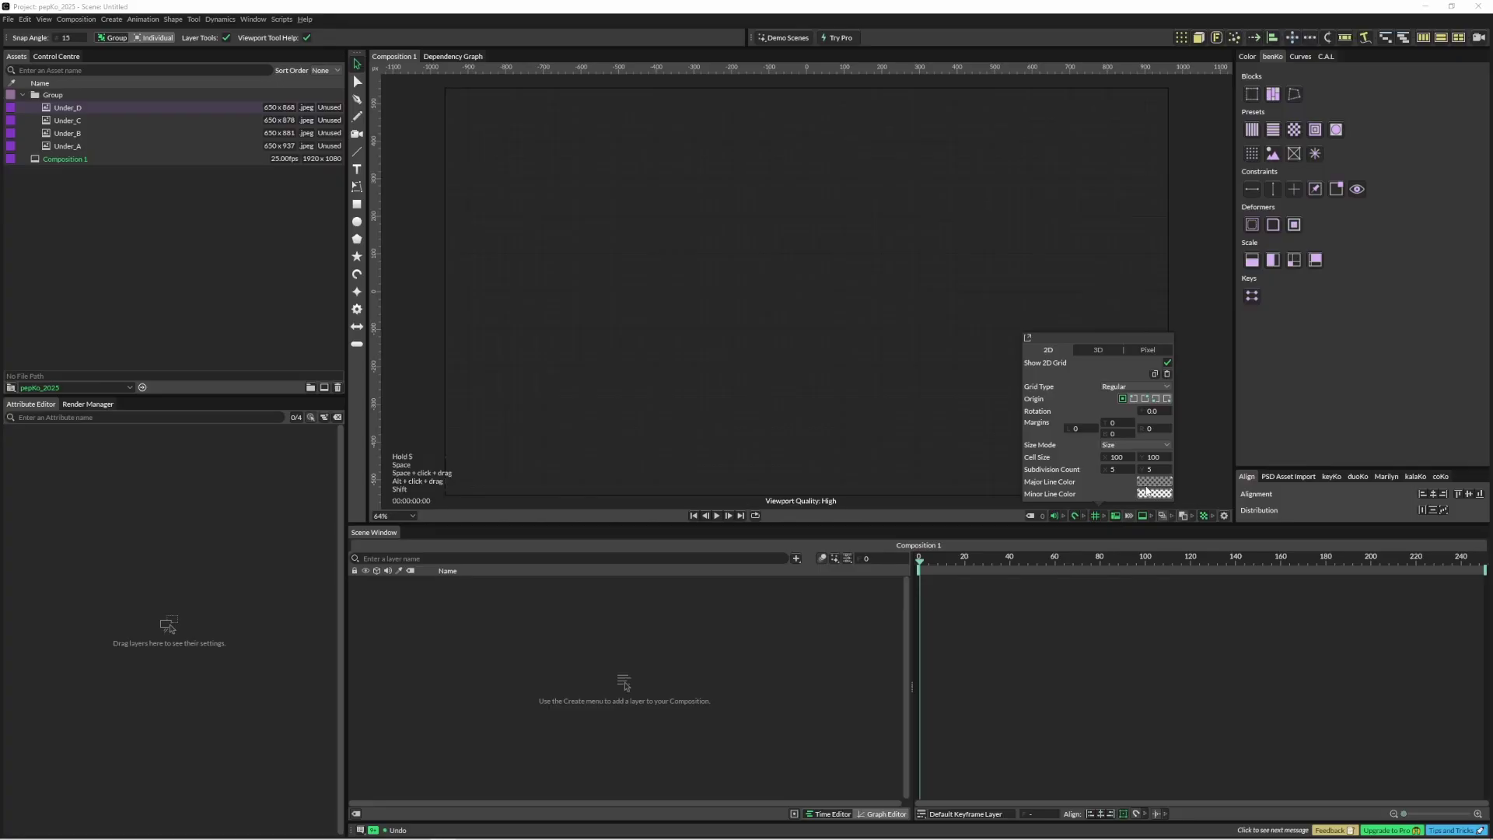
{"action": "left_click", "coordinate": [1096, 516]}
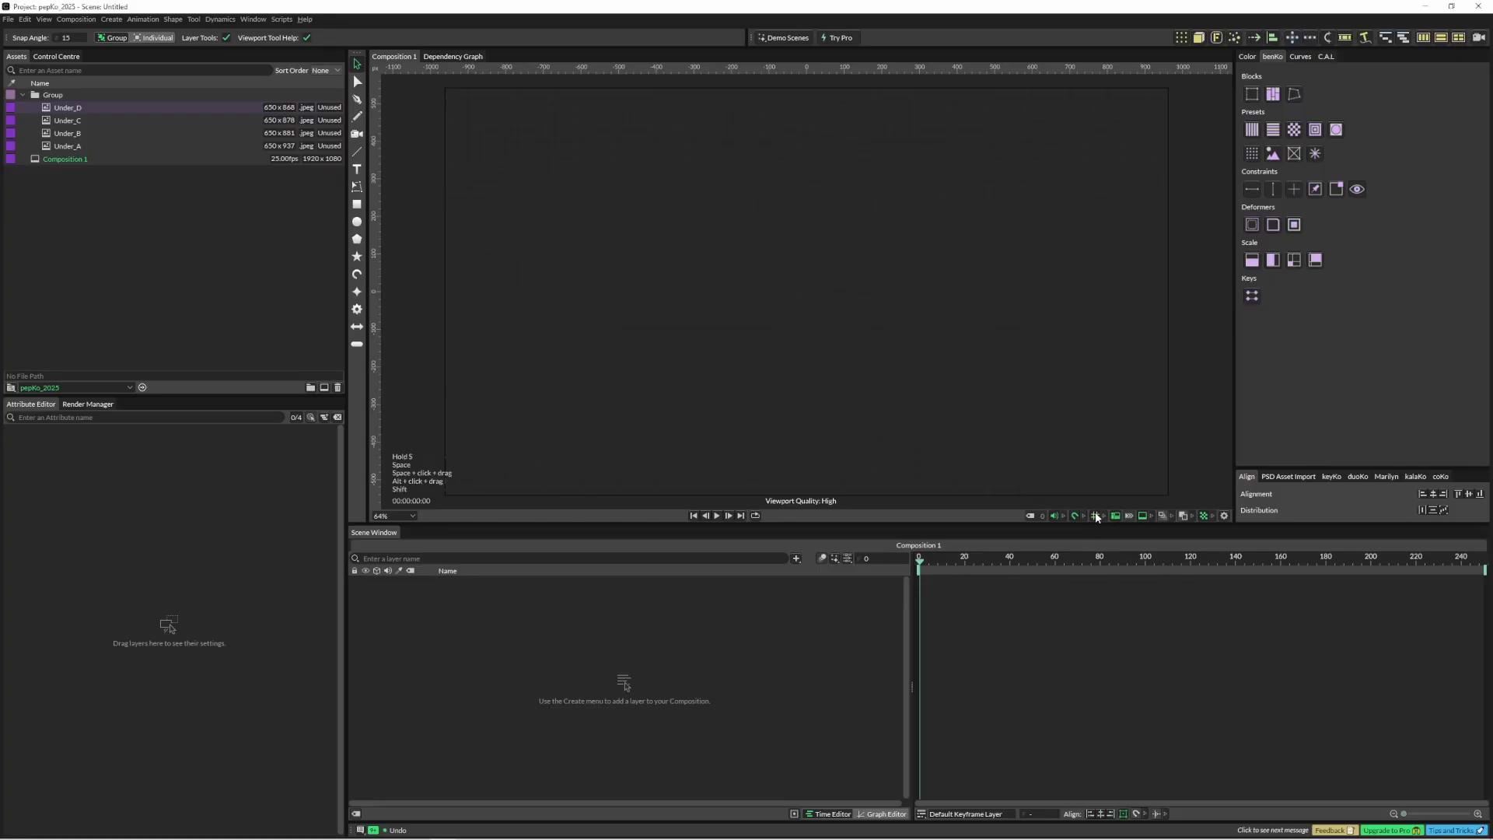
{"action": "left_click", "coordinate": [1104, 516]}
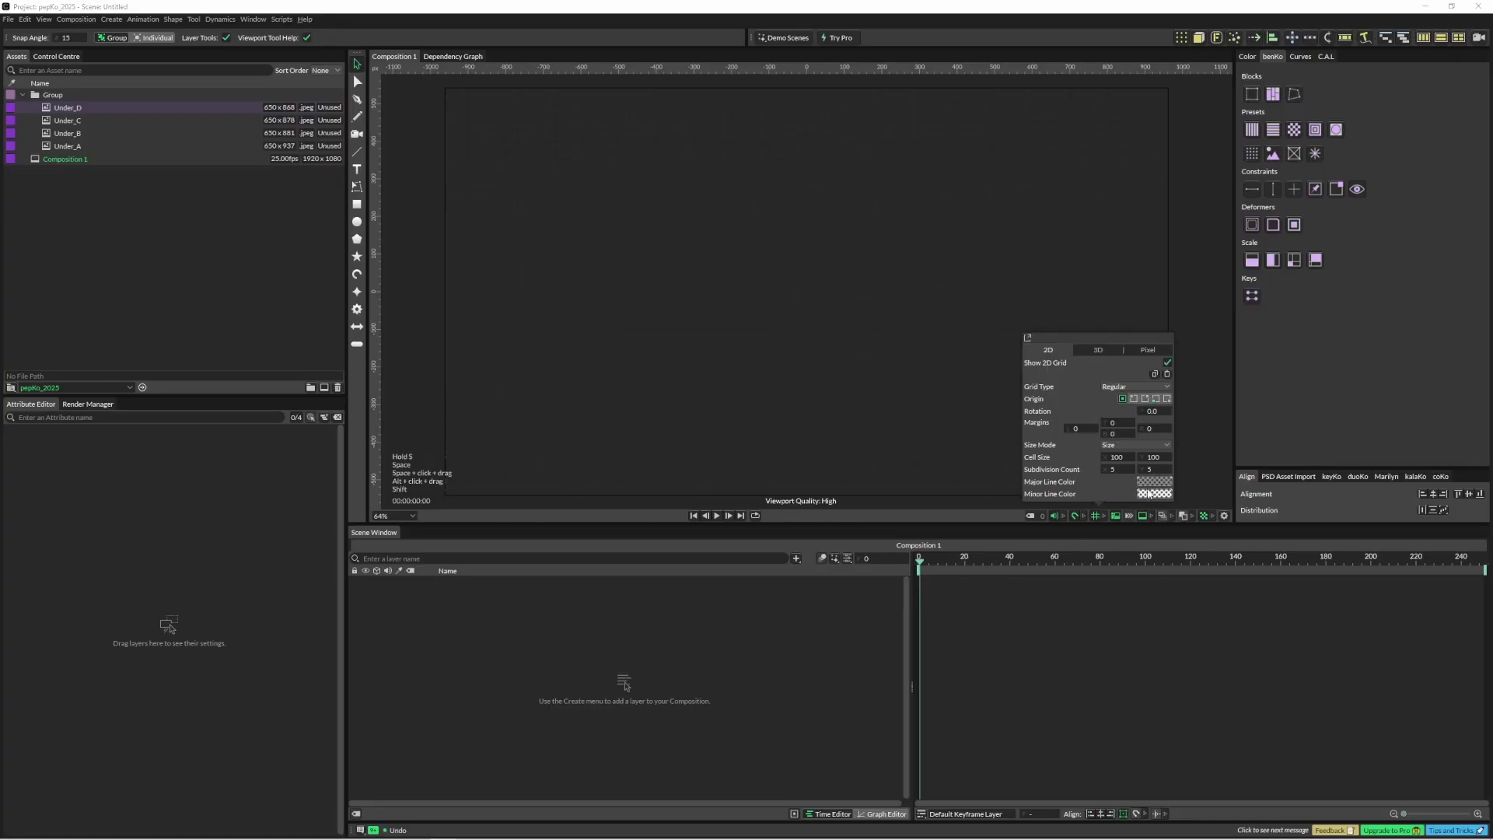
{"action": "left_click", "coordinate": [1155, 494]}
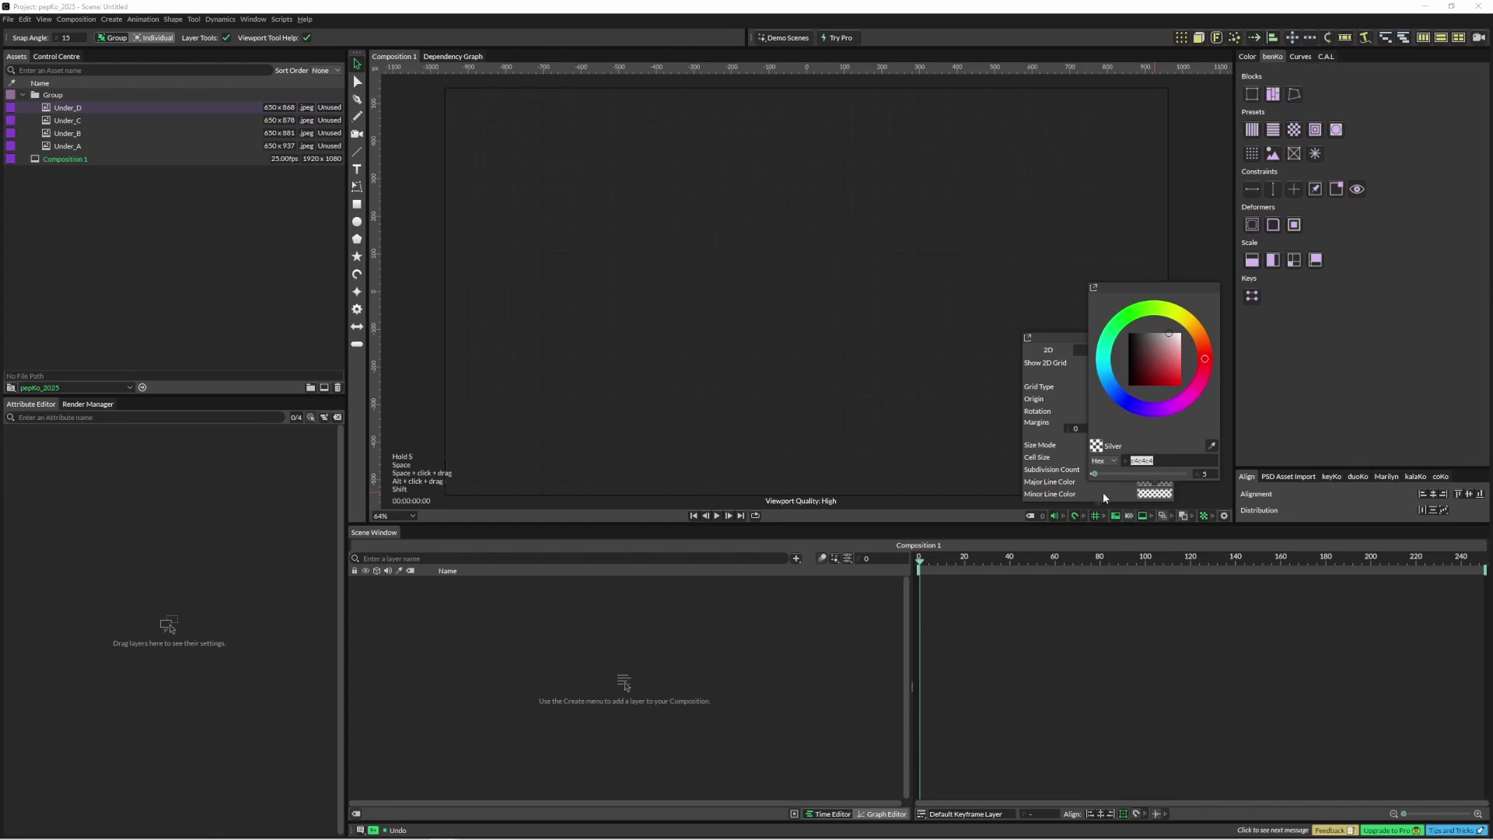
{"action": "left_click_drag", "start_coordinate": [1095, 473], "coordinate": [1126, 475]}
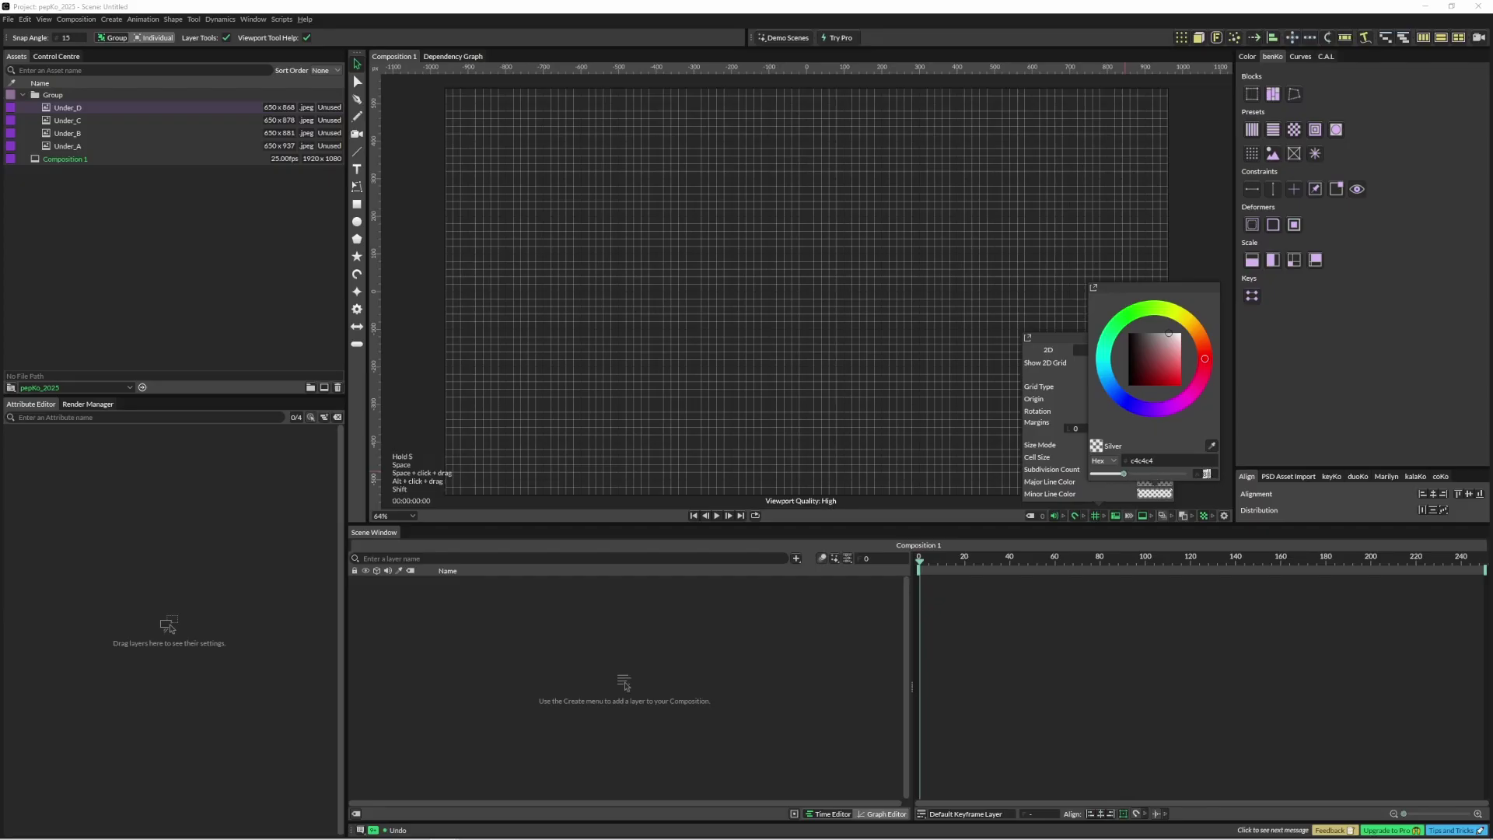
{"action": "key", "text": "Return"}
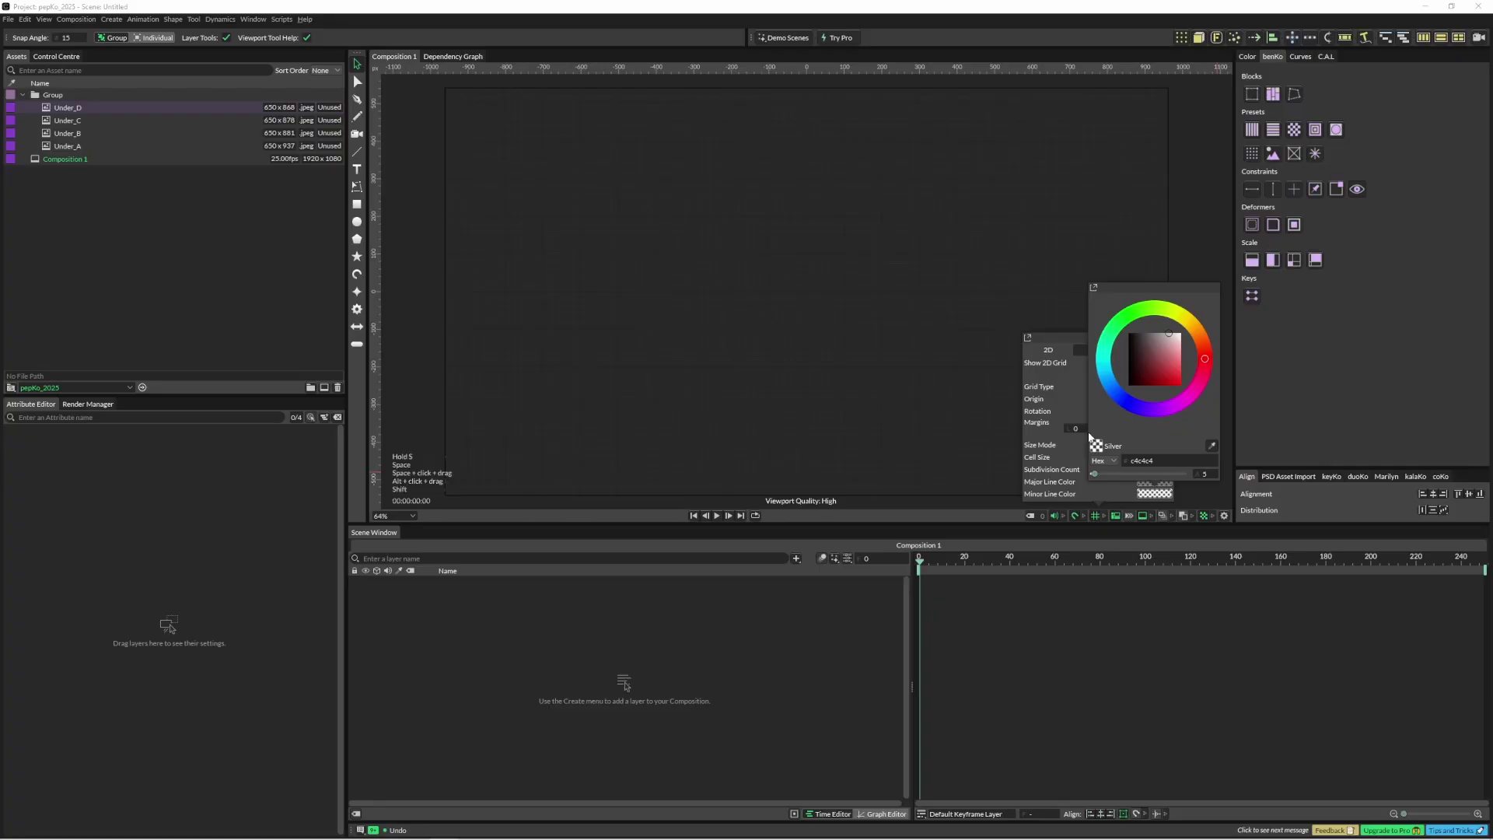
{"action": "left_click", "coordinate": [964, 514]}
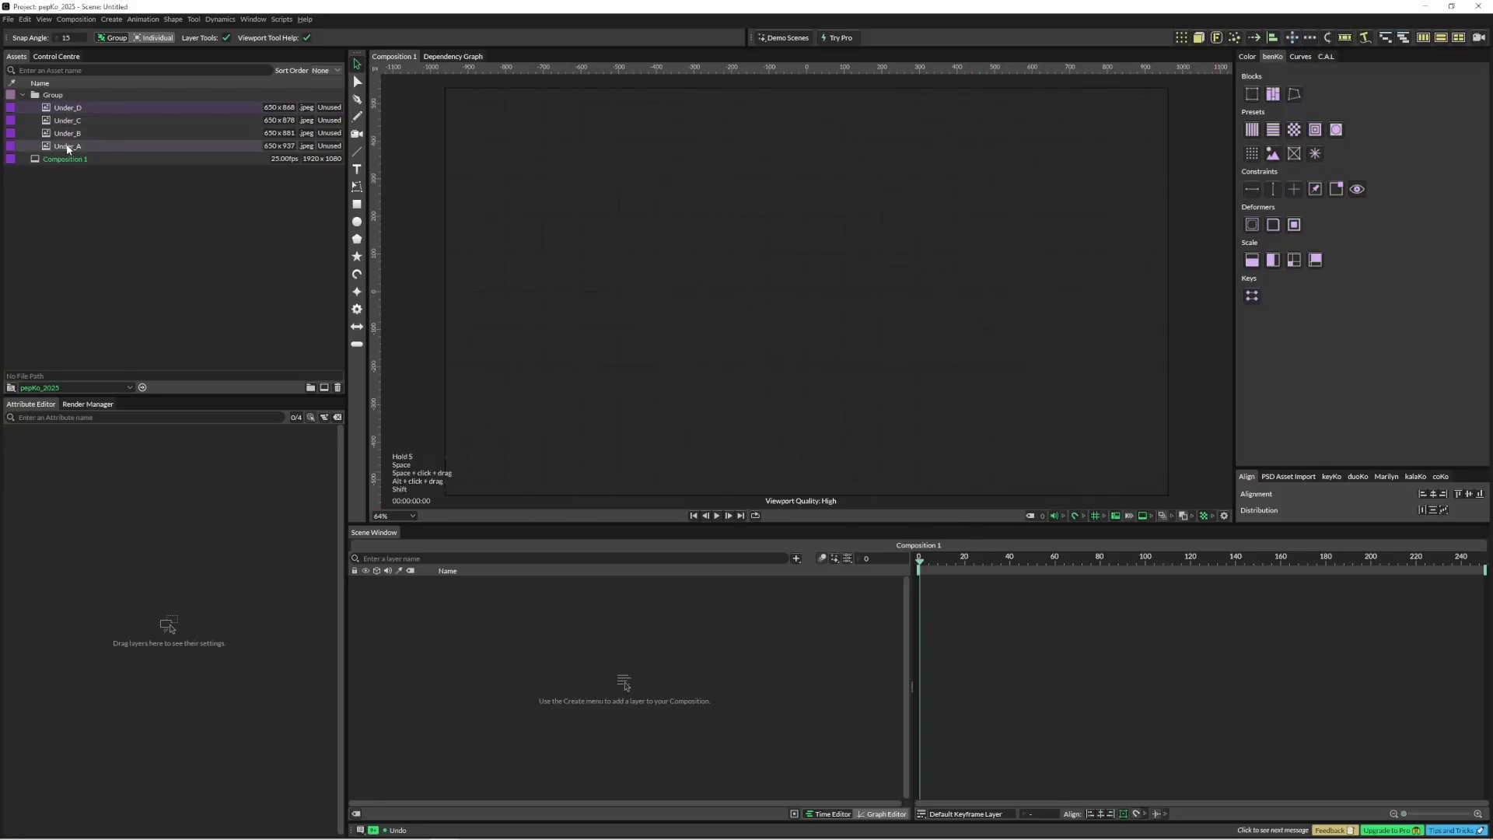
Place Under_A as four-point block benKo_13 and show its Image Shader fill
{"action": "left_click_drag", "start_coordinate": [67, 146], "coordinate": [778, 283]}
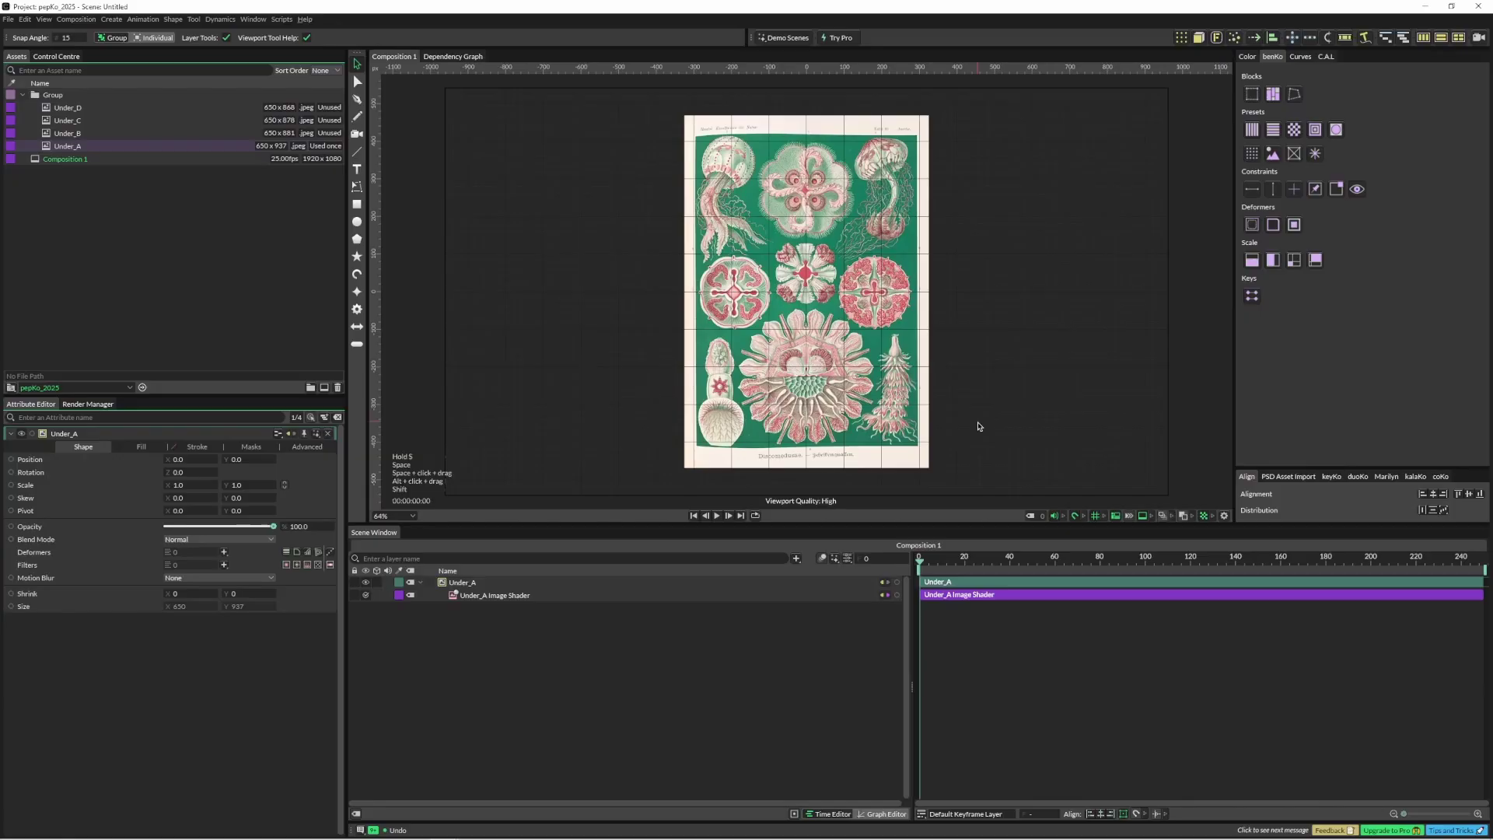
{"action": "left_click", "coordinate": [510, 584]}
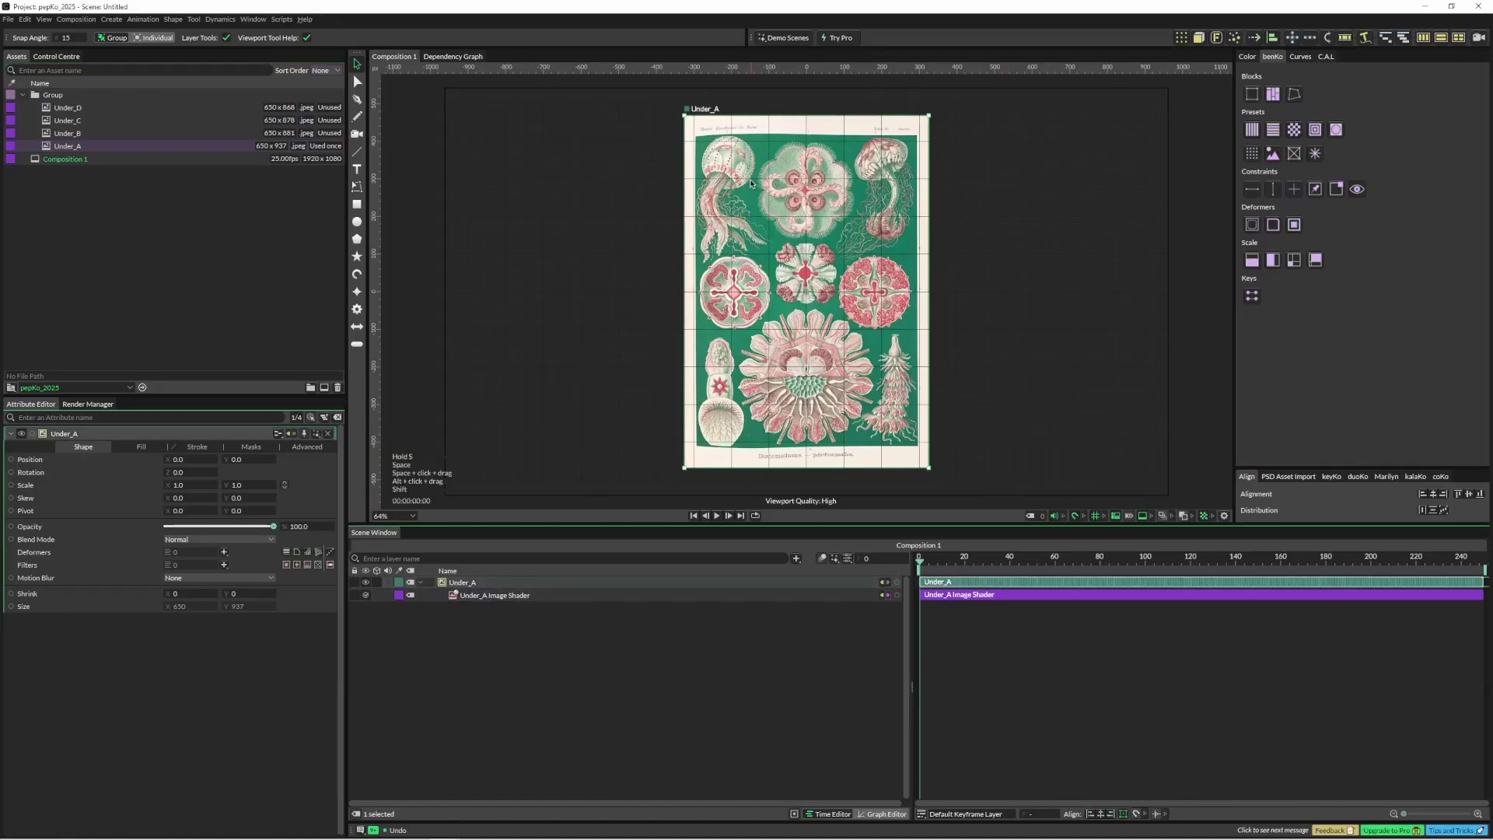
{"action": "left_click", "coordinate": [1274, 100]}
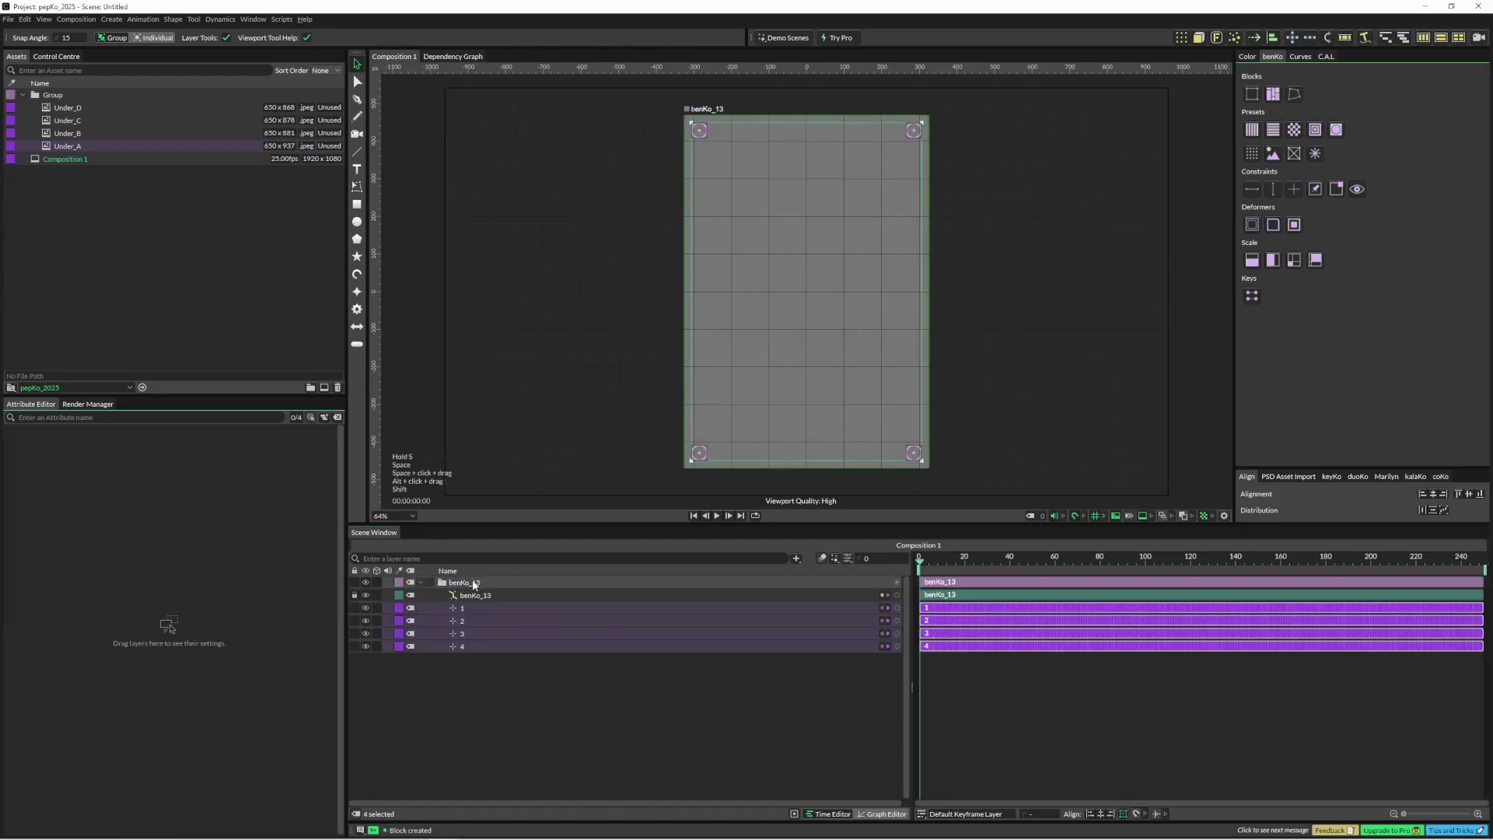
{"action": "left_click", "coordinate": [470, 597]}
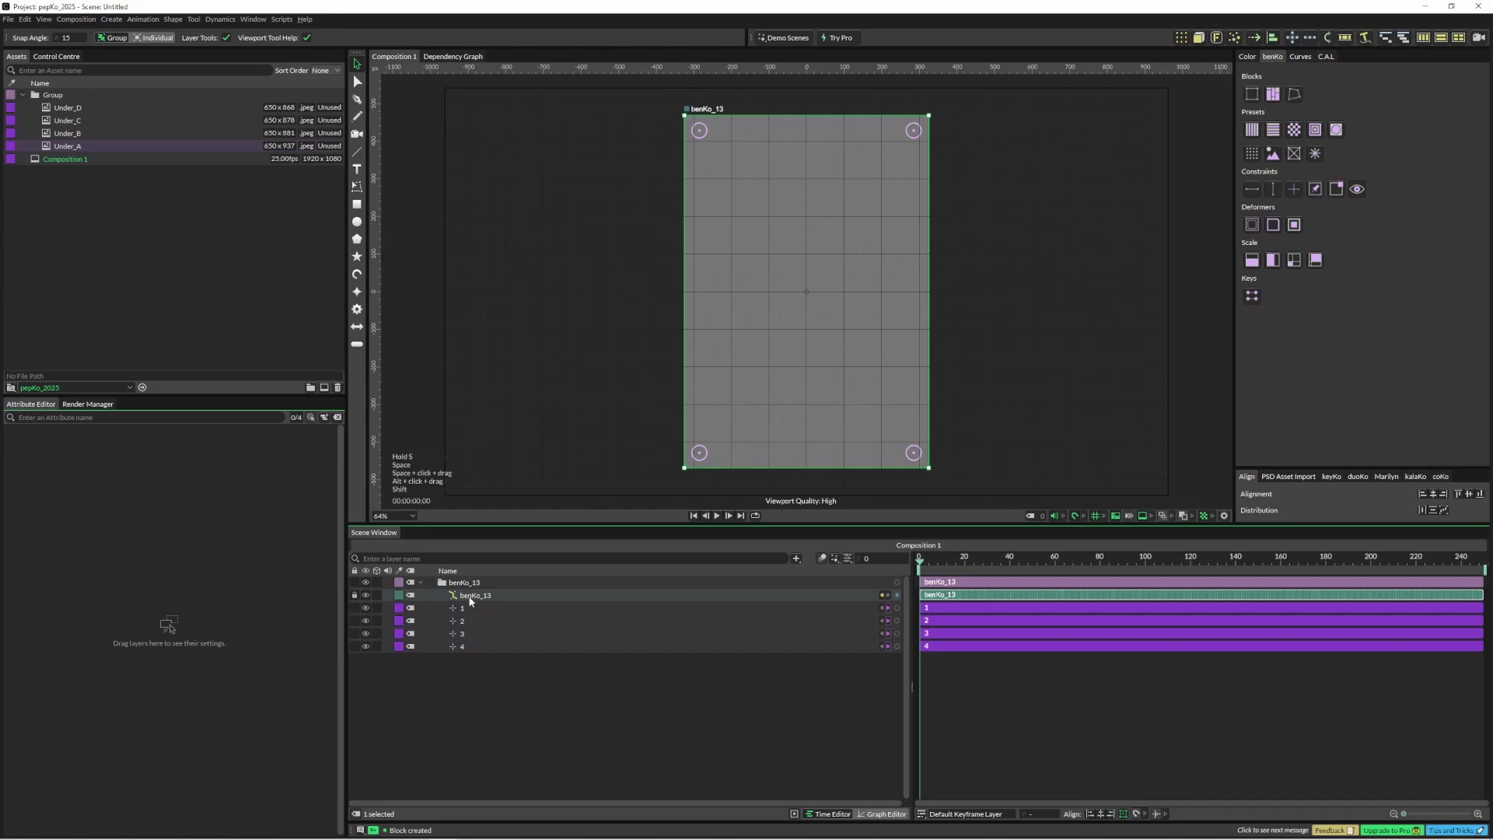
{"action": "left_click", "coordinate": [142, 446]}
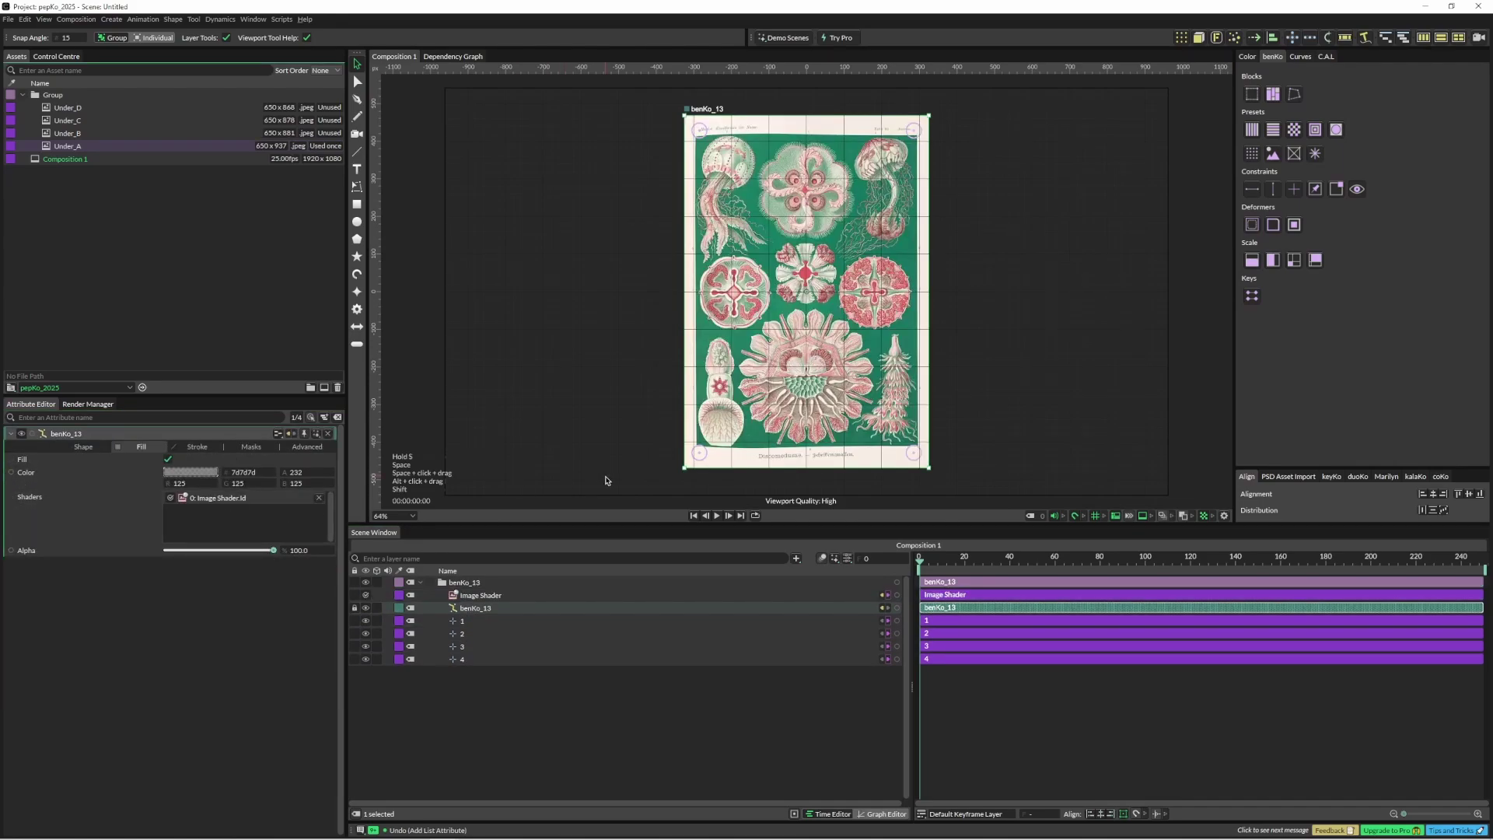
Add a vertical guide that drives the image's two right-edge corner points
{"action": "left_click", "coordinate": [481, 595]}
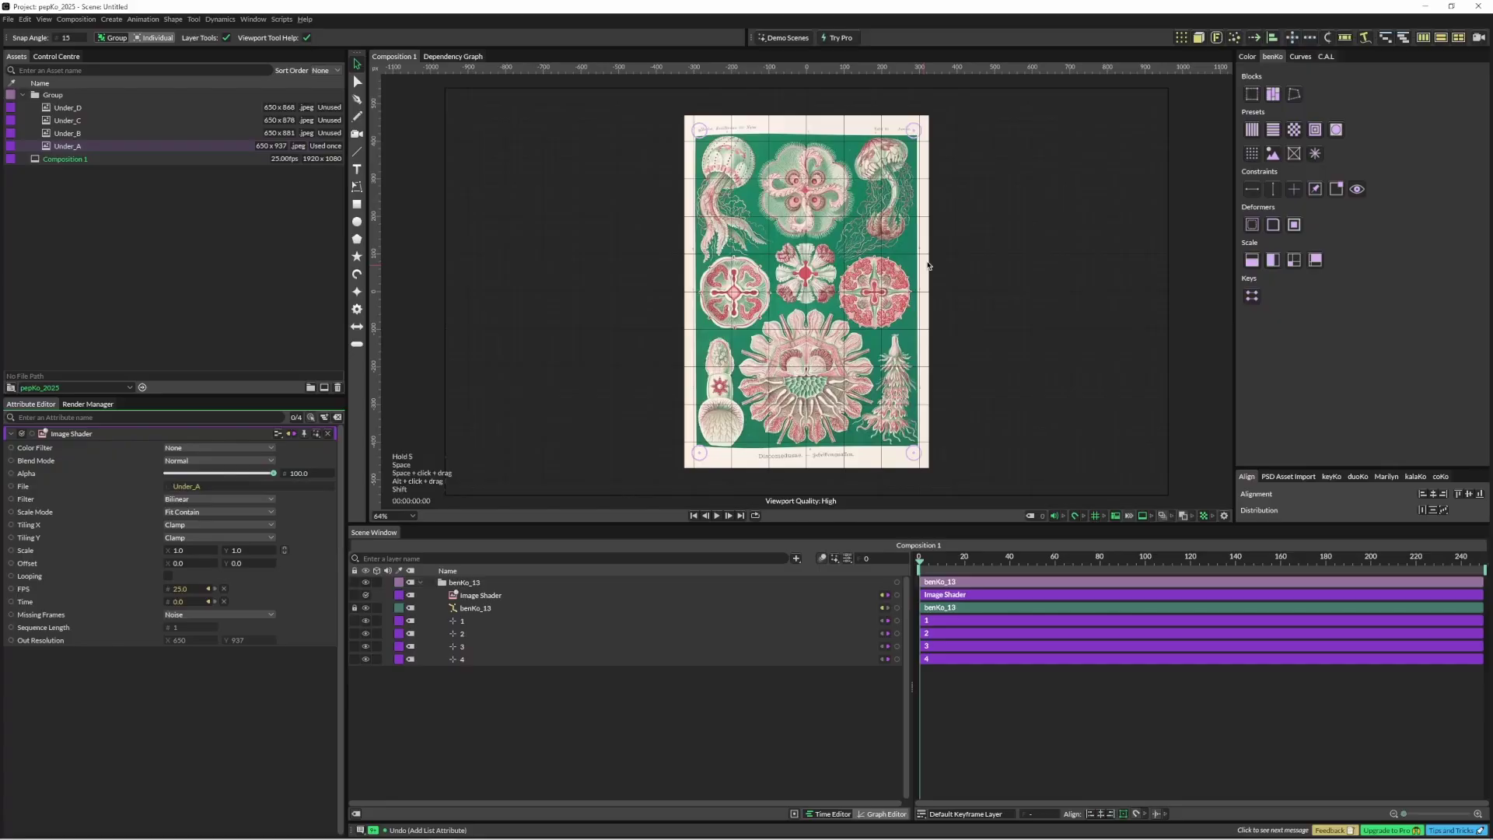
{"action": "left_click_drag", "start_coordinate": [949, 111], "coordinate": [904, 498]}
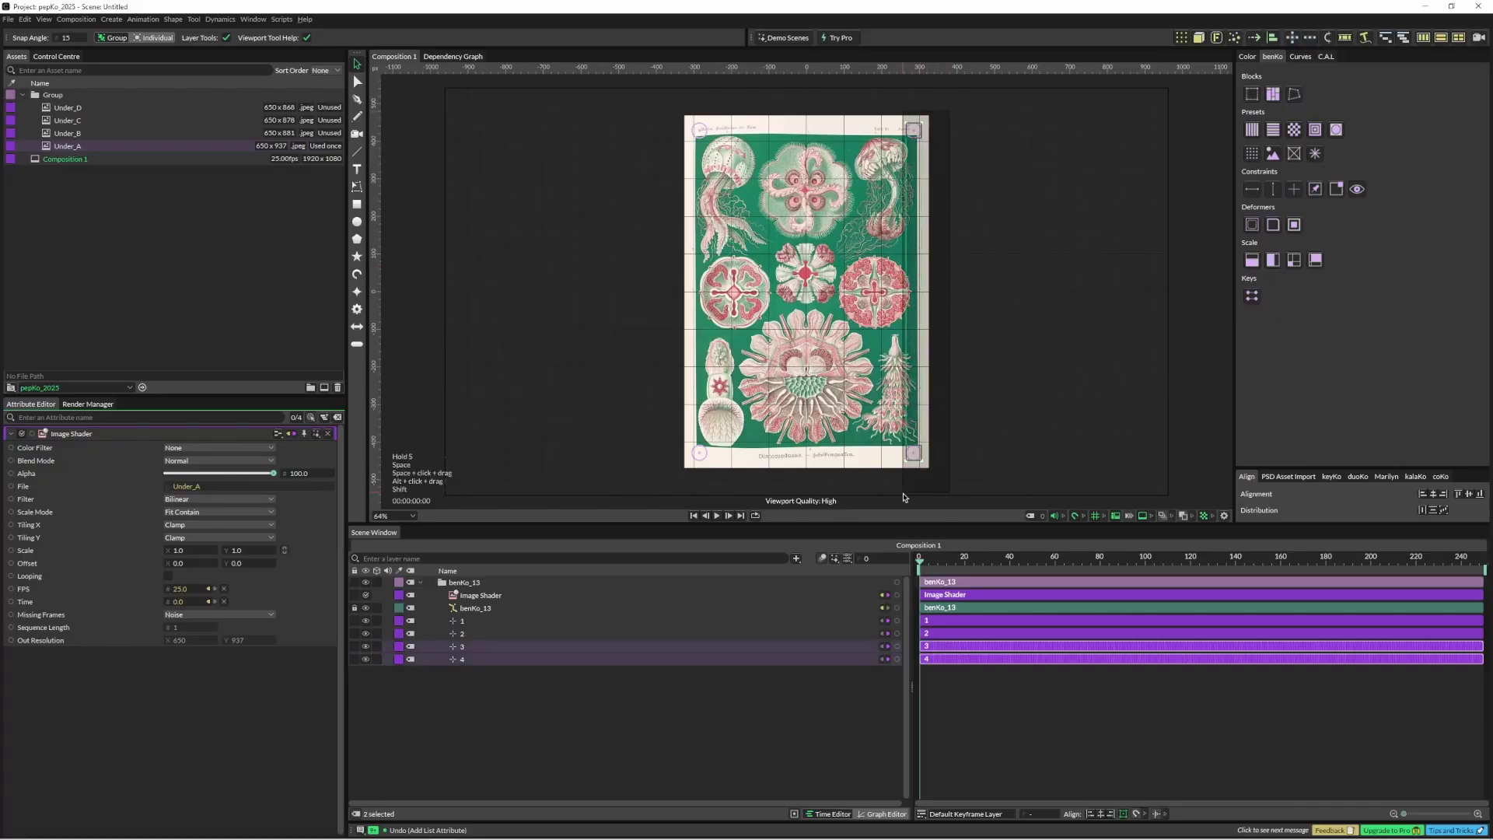
{"action": "left_click", "coordinate": [1273, 189]}
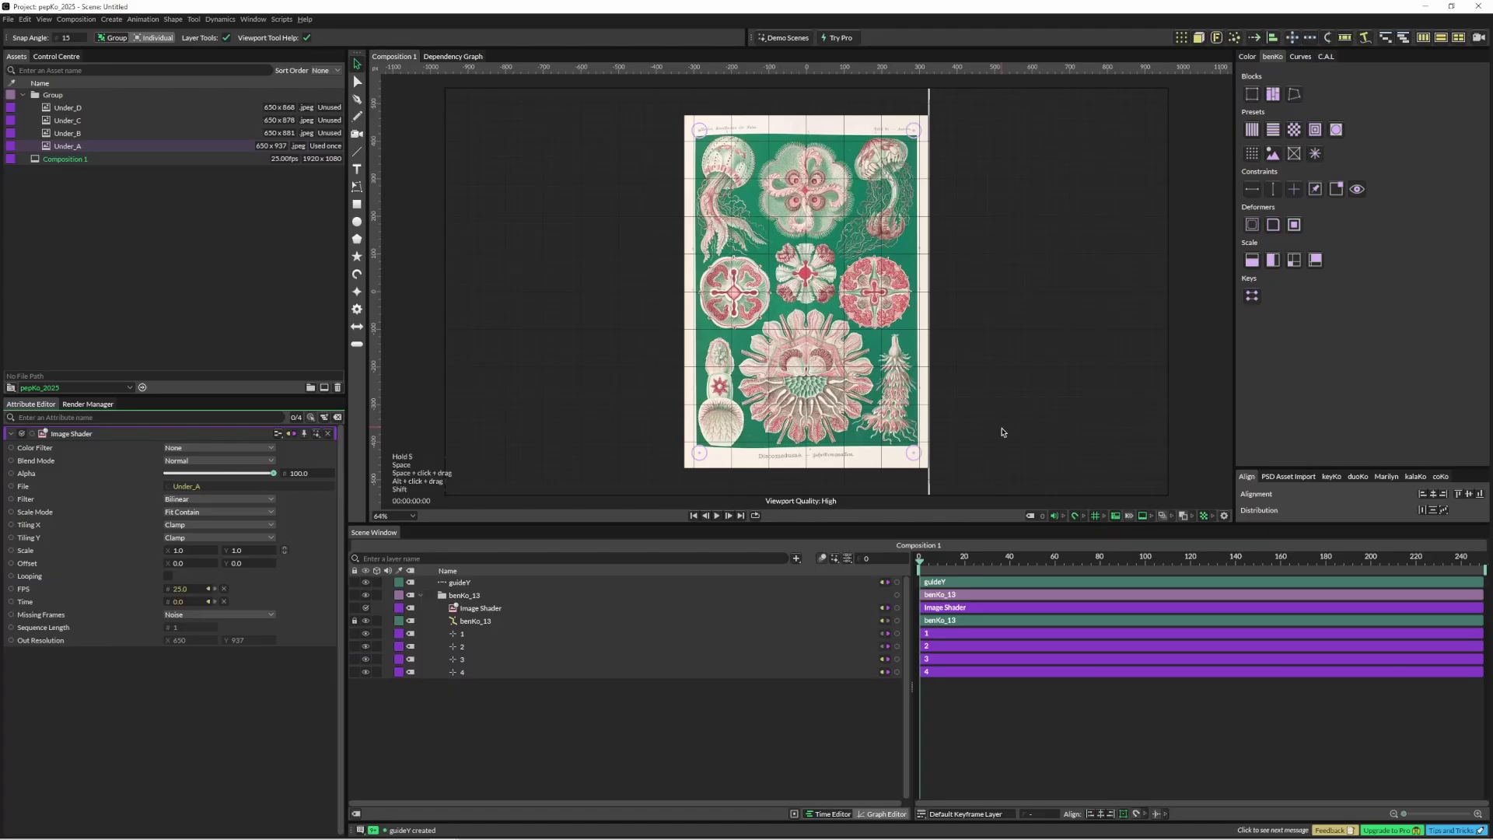
Add a horizontal guide driving the bottom-edge corners, test it, and undo the test
{"action": "left_click_drag", "start_coordinate": [942, 427], "coordinate": [674, 479]}
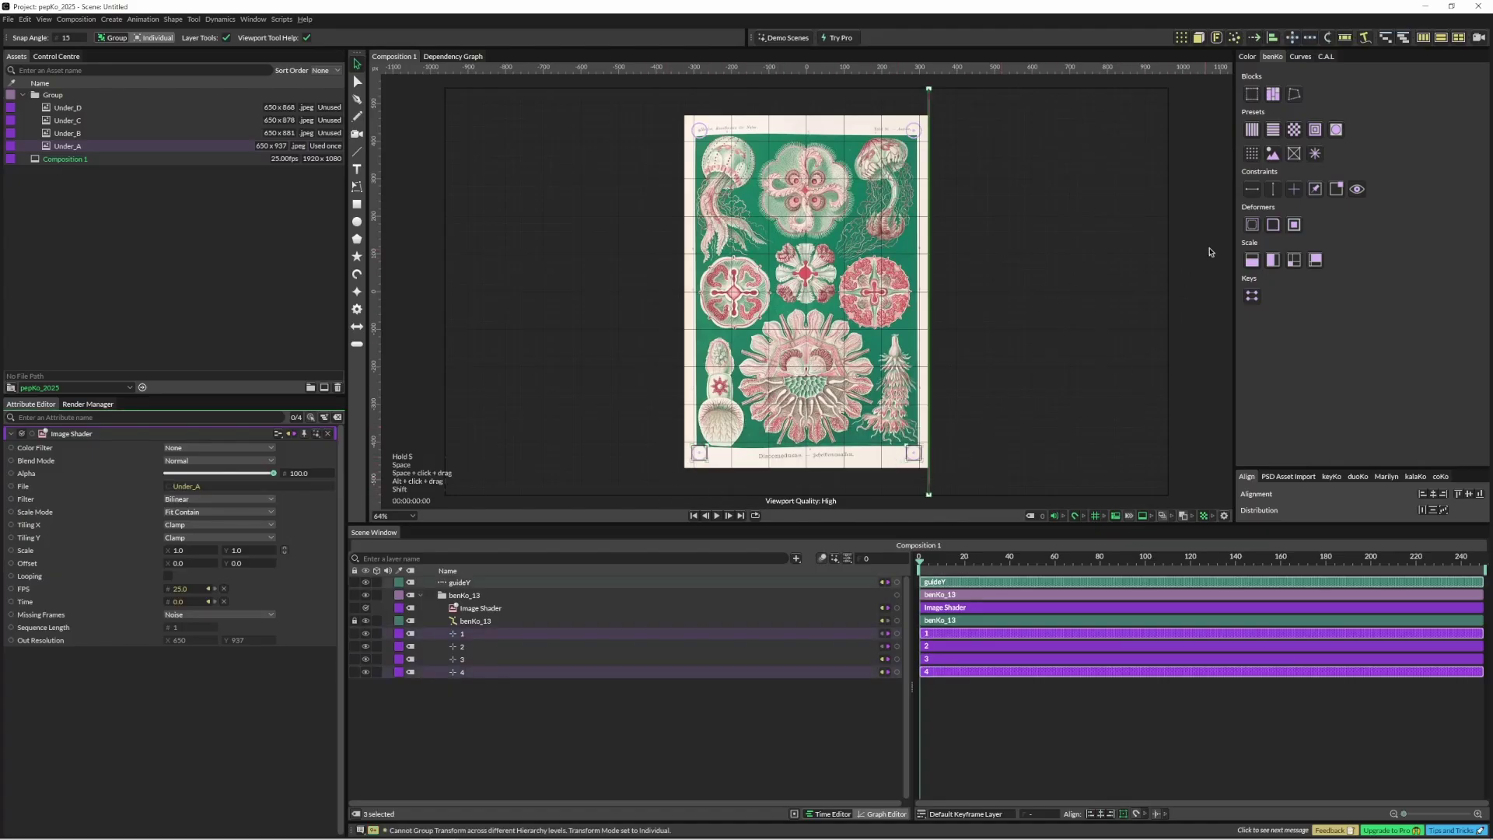
{"action": "left_click", "coordinate": [1253, 189]}
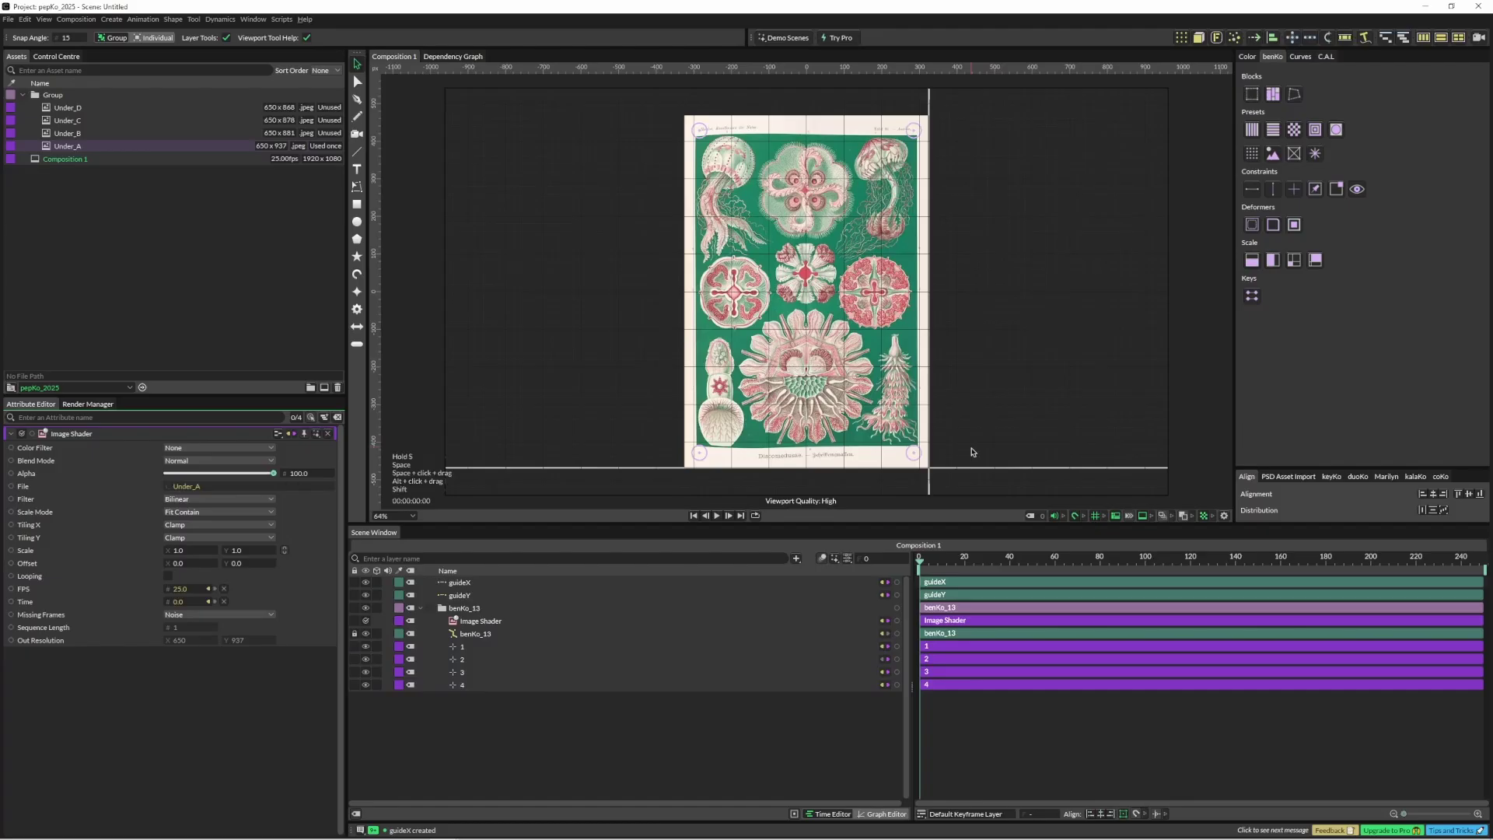
{"action": "mouse_move", "coordinate": [956, 474]}
{"action": "left_mouse_down"}
{"action": "mouse_move", "coordinate": [969, 243]}
{"action": "mouse_move", "coordinate": [973, 403]}
{"action": "mouse_move", "coordinate": [933, 470]}
{"action": "left_mouse_up"}
{"action": "key", "text": "ctrl+z"}
{"action": "key", "text": "ctrl+z"}
{"action": "key", "text": "ctrl+z"}
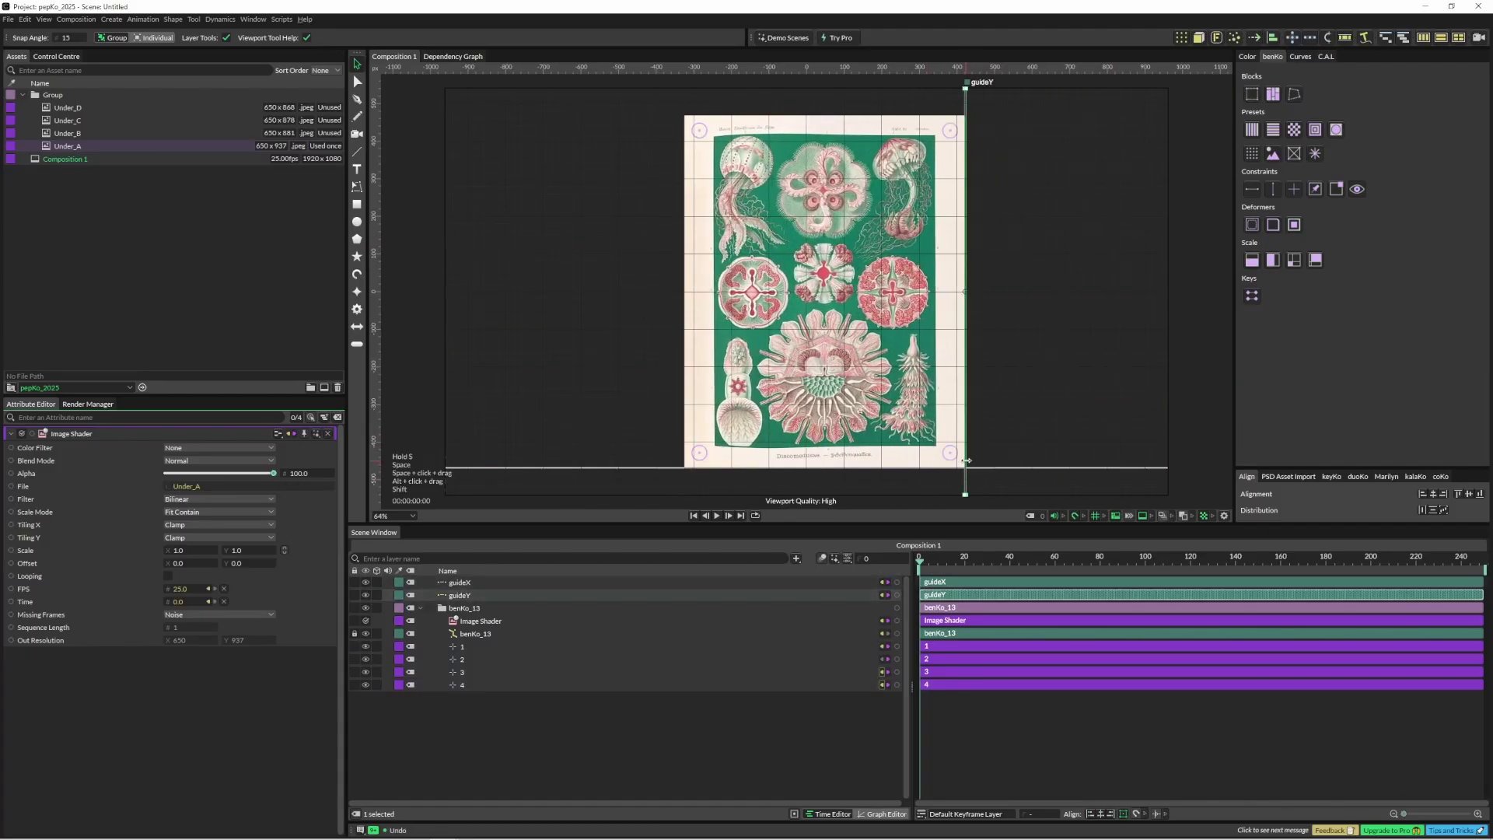
{"action": "left_click", "coordinate": [511, 621]}
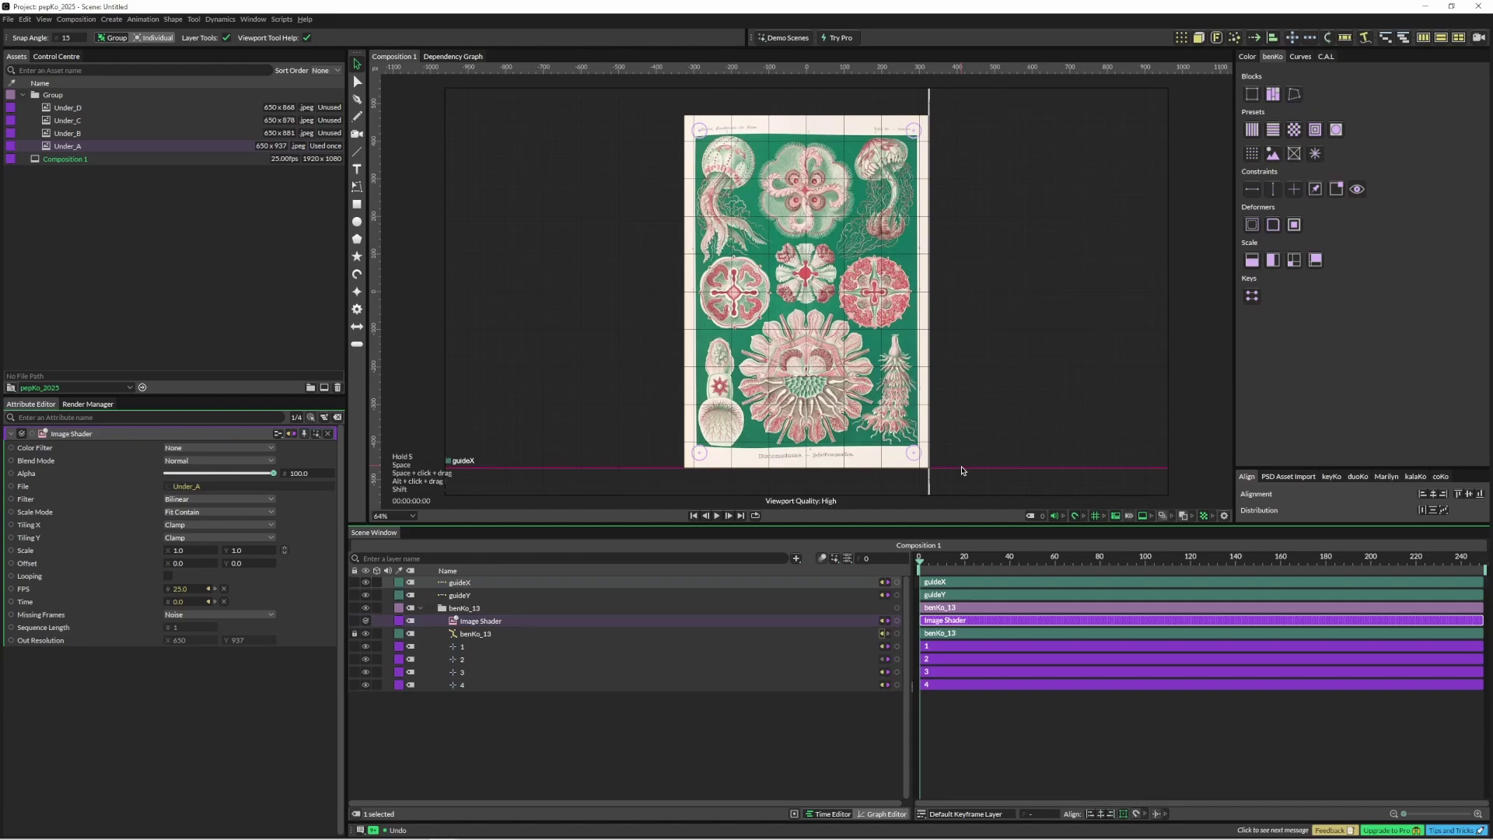
{"action": "left_click_drag", "start_coordinate": [963, 470], "coordinate": [957, 233]}
{"action": "key", "text": "ctrl+z"}
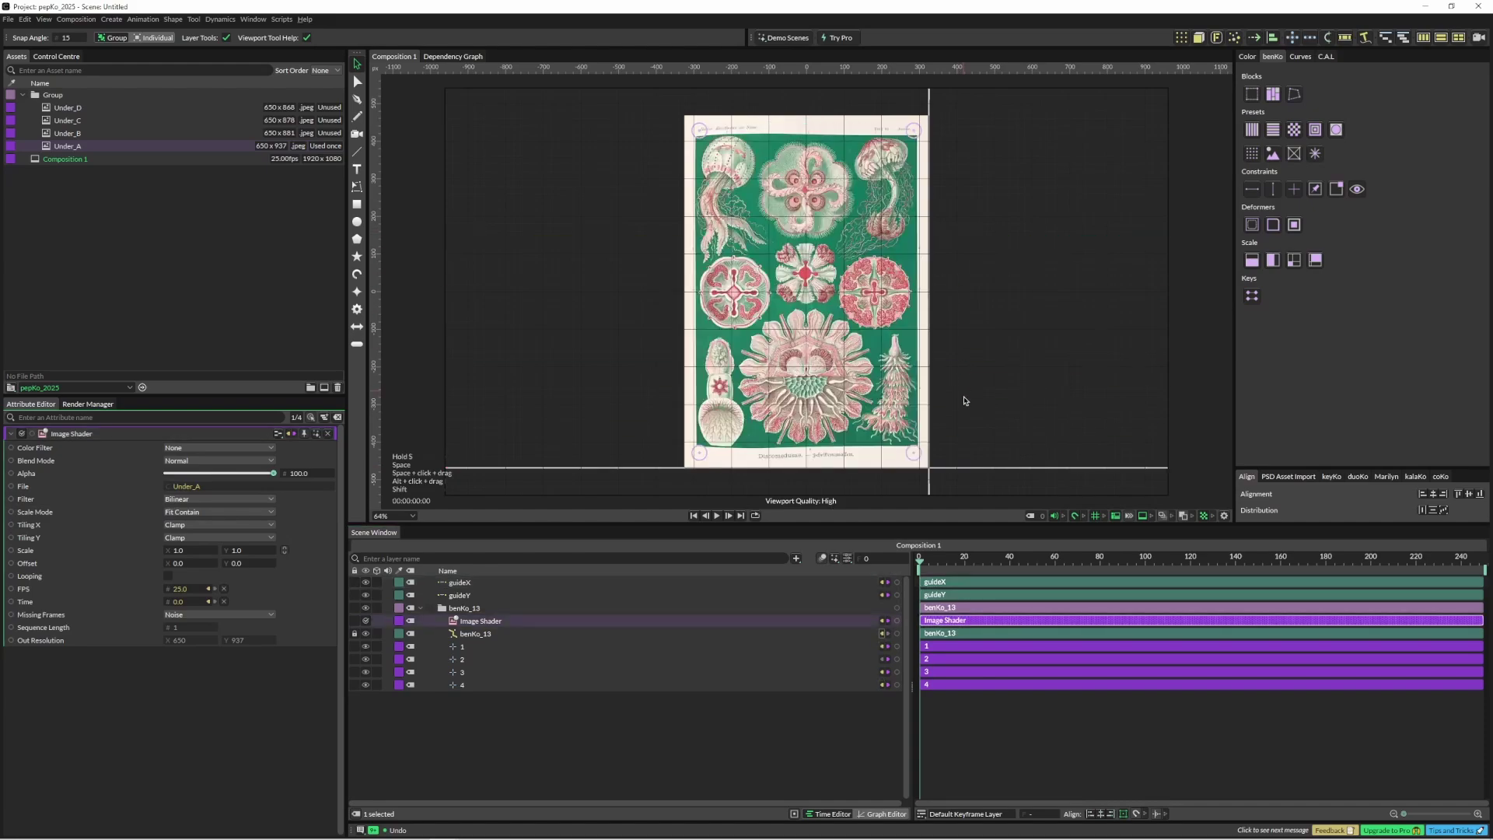
{"action": "left_click_drag", "start_coordinate": [929, 492], "coordinate": [753, 484]}
{"action": "key", "text": "ctrl+z"}
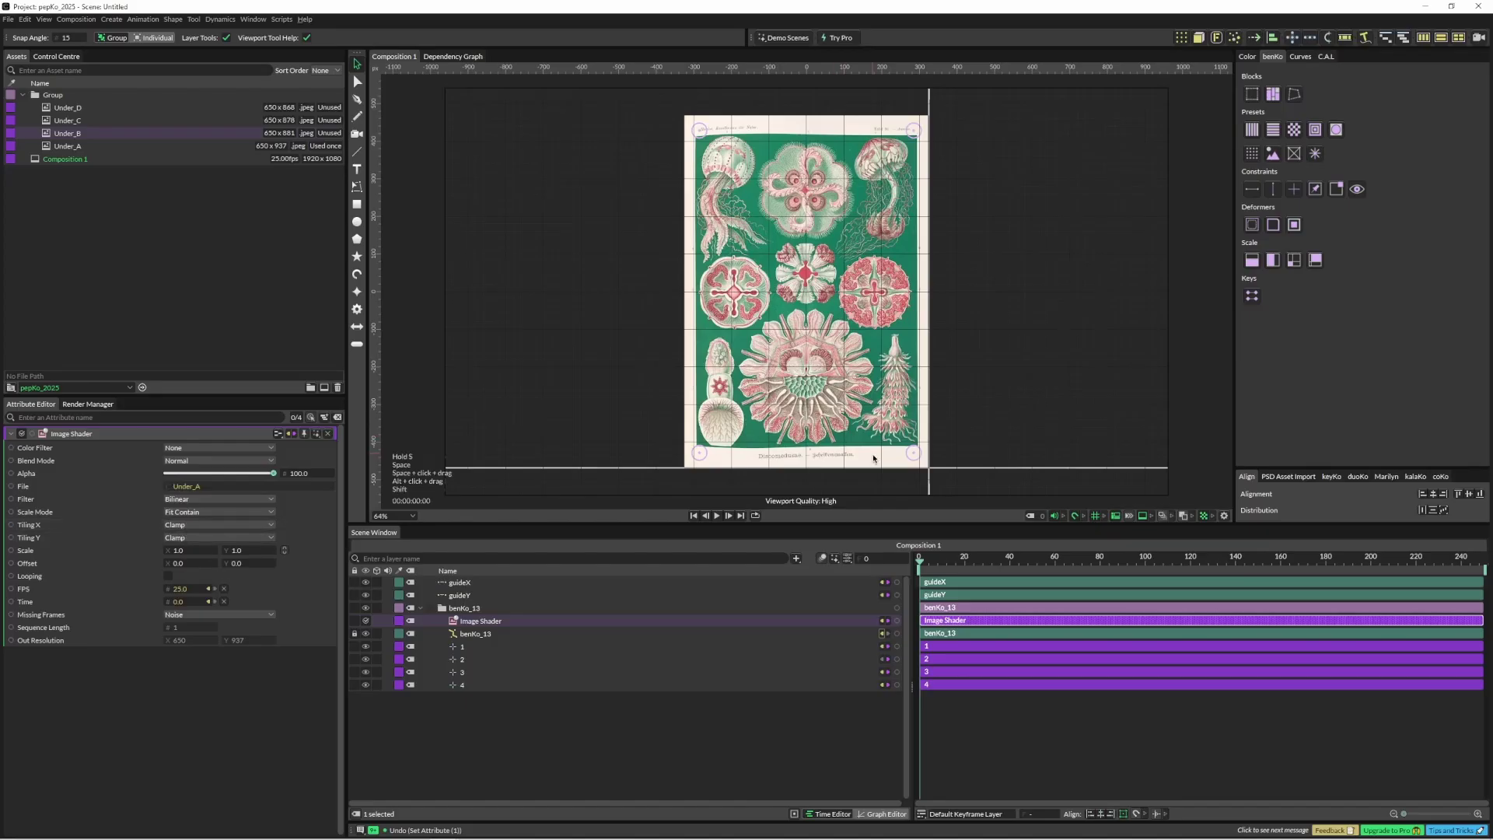
{"action": "left_click_drag", "start_coordinate": [955, 476], "coordinate": [933, 217]}
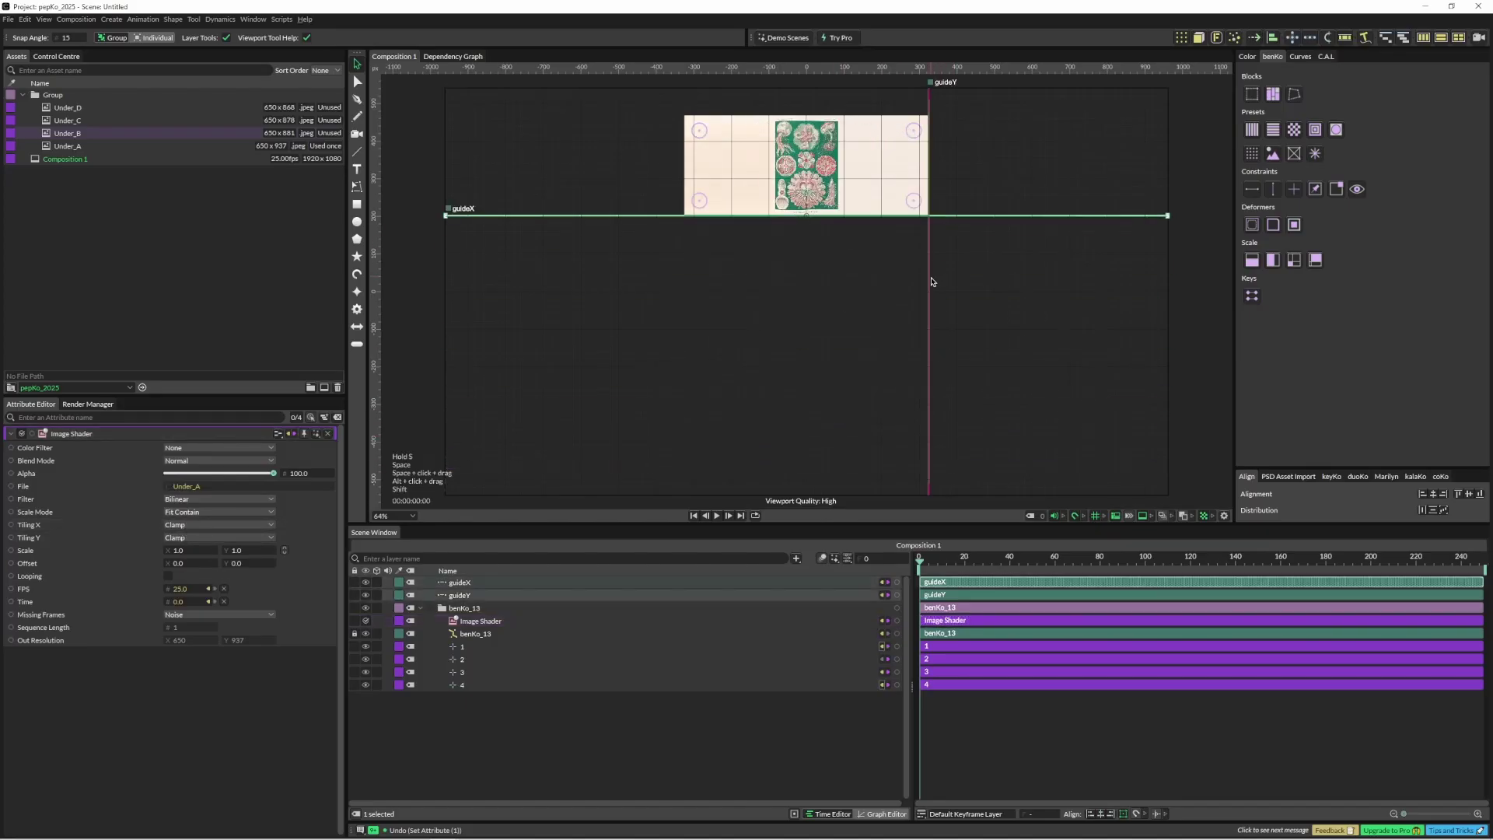
{"action": "key", "text": "ctrl+z"}
{"action": "left_click_drag", "start_coordinate": [931, 482], "coordinate": [963, 455]}
{"action": "key", "text": "ctrl+z"}
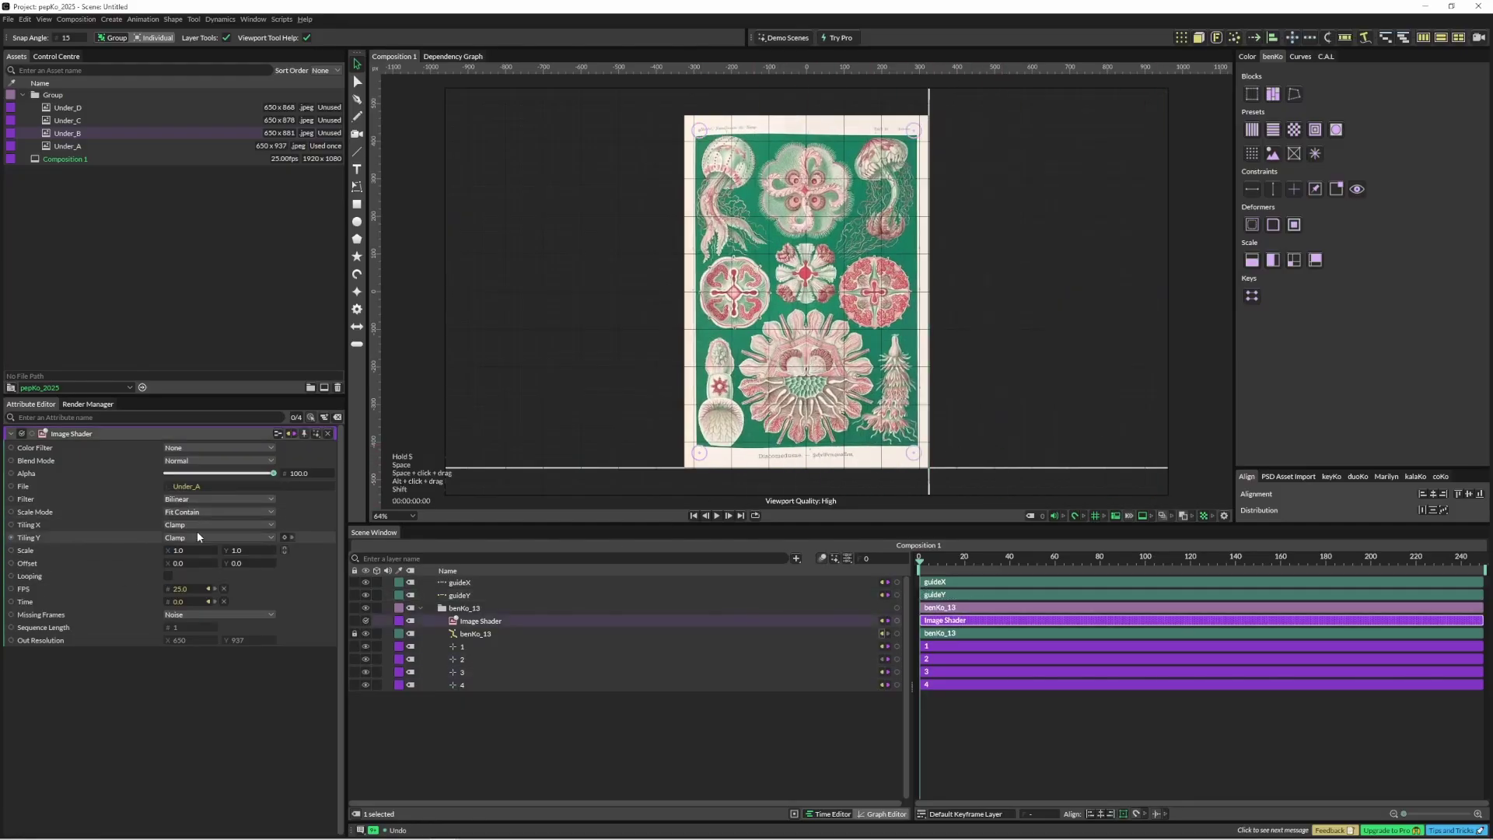
Set the Image Shader scale mode to Fit Width and test it with both guides
{"action": "left_click", "coordinate": [178, 512]}
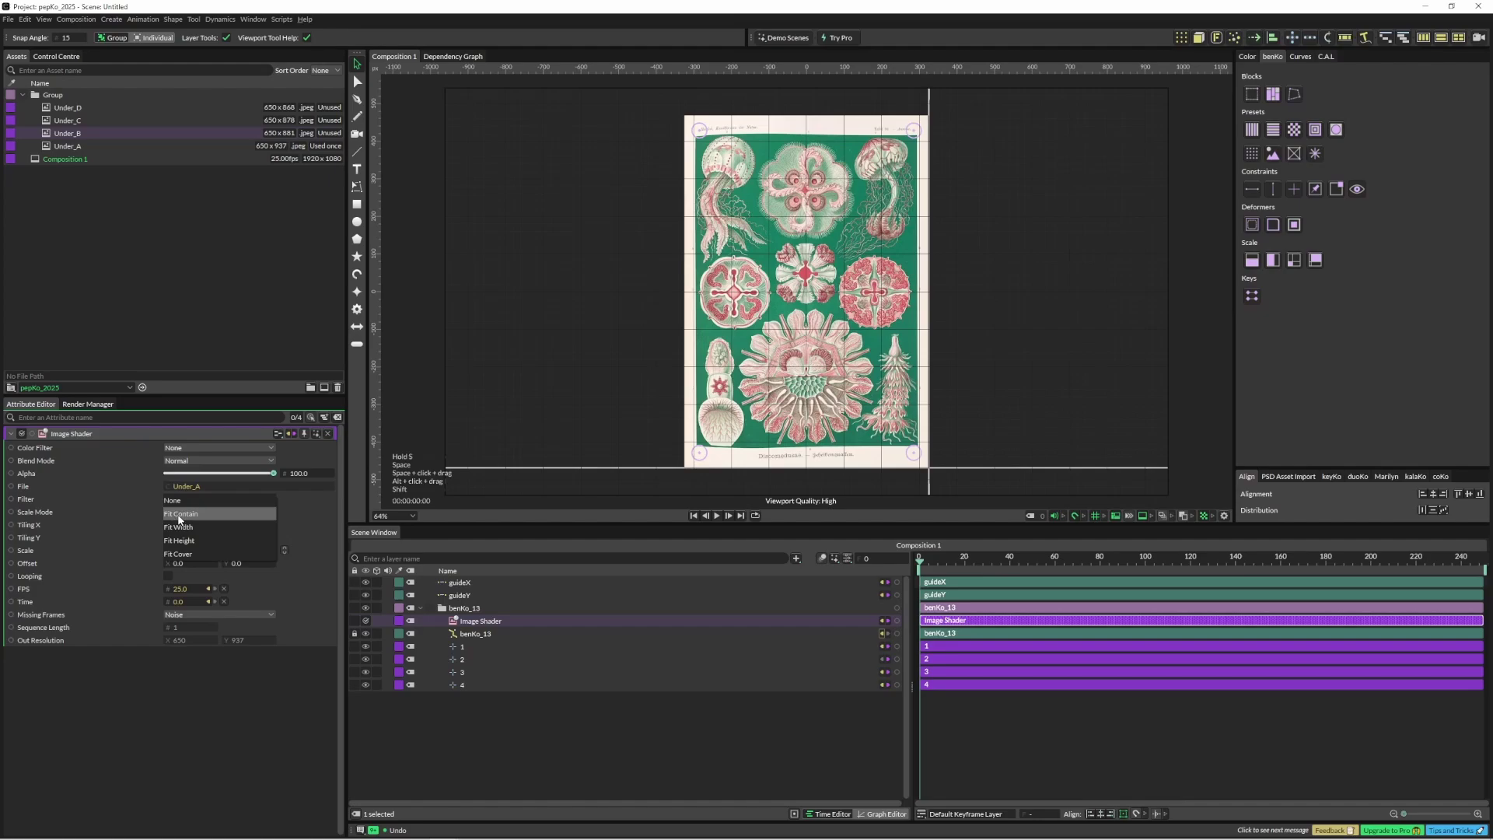
{"action": "left_click", "coordinate": [179, 527]}
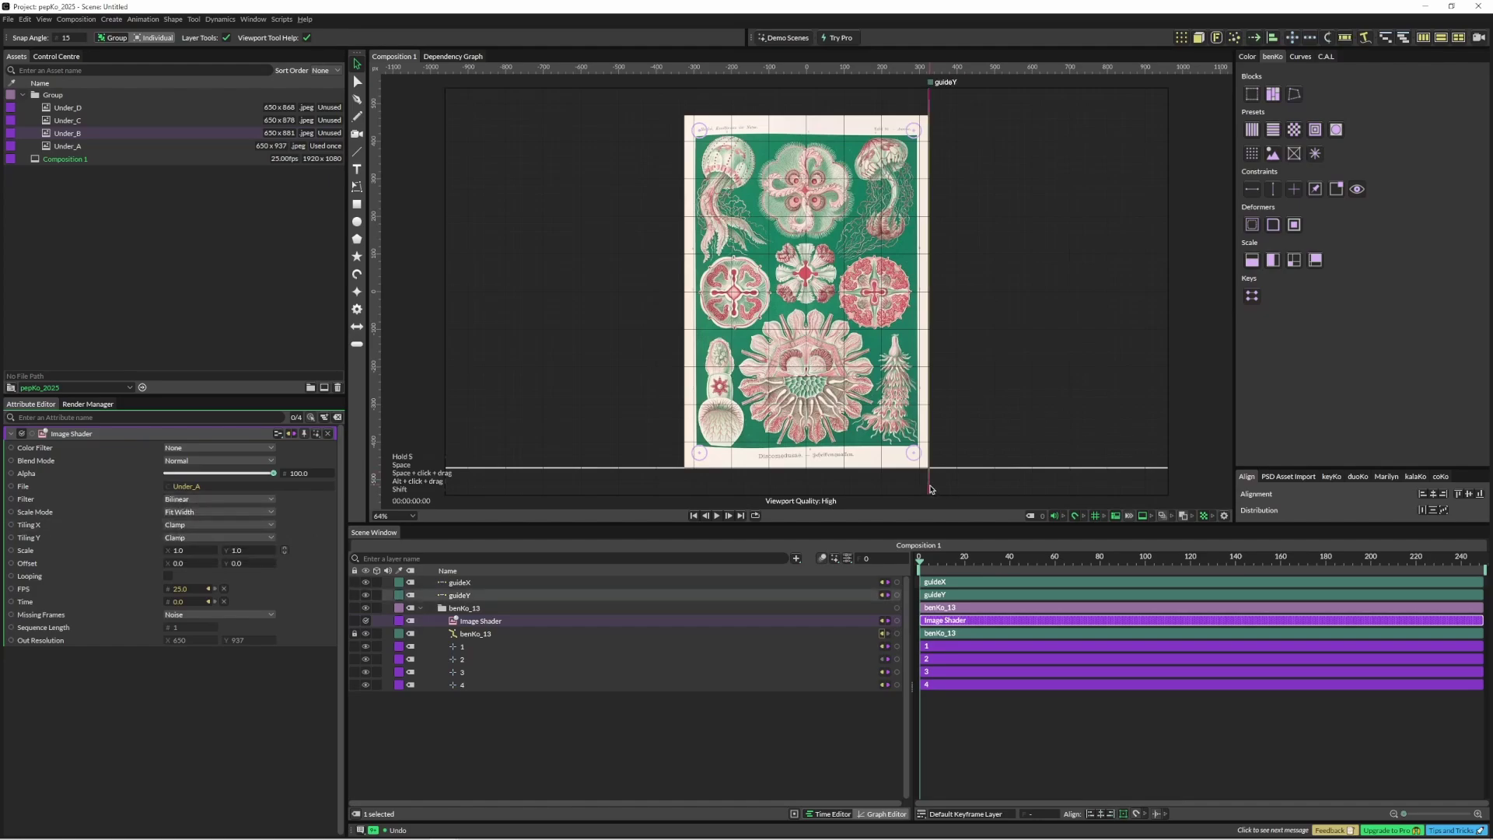
{"action": "left_click_drag", "start_coordinate": [930, 488], "coordinate": [776, 488]}
{"action": "key", "text": "ctrl+z"}
{"action": "left_click_drag", "start_coordinate": [977, 469], "coordinate": [976, 259]}
{"action": "key", "text": "ctrl+z"}
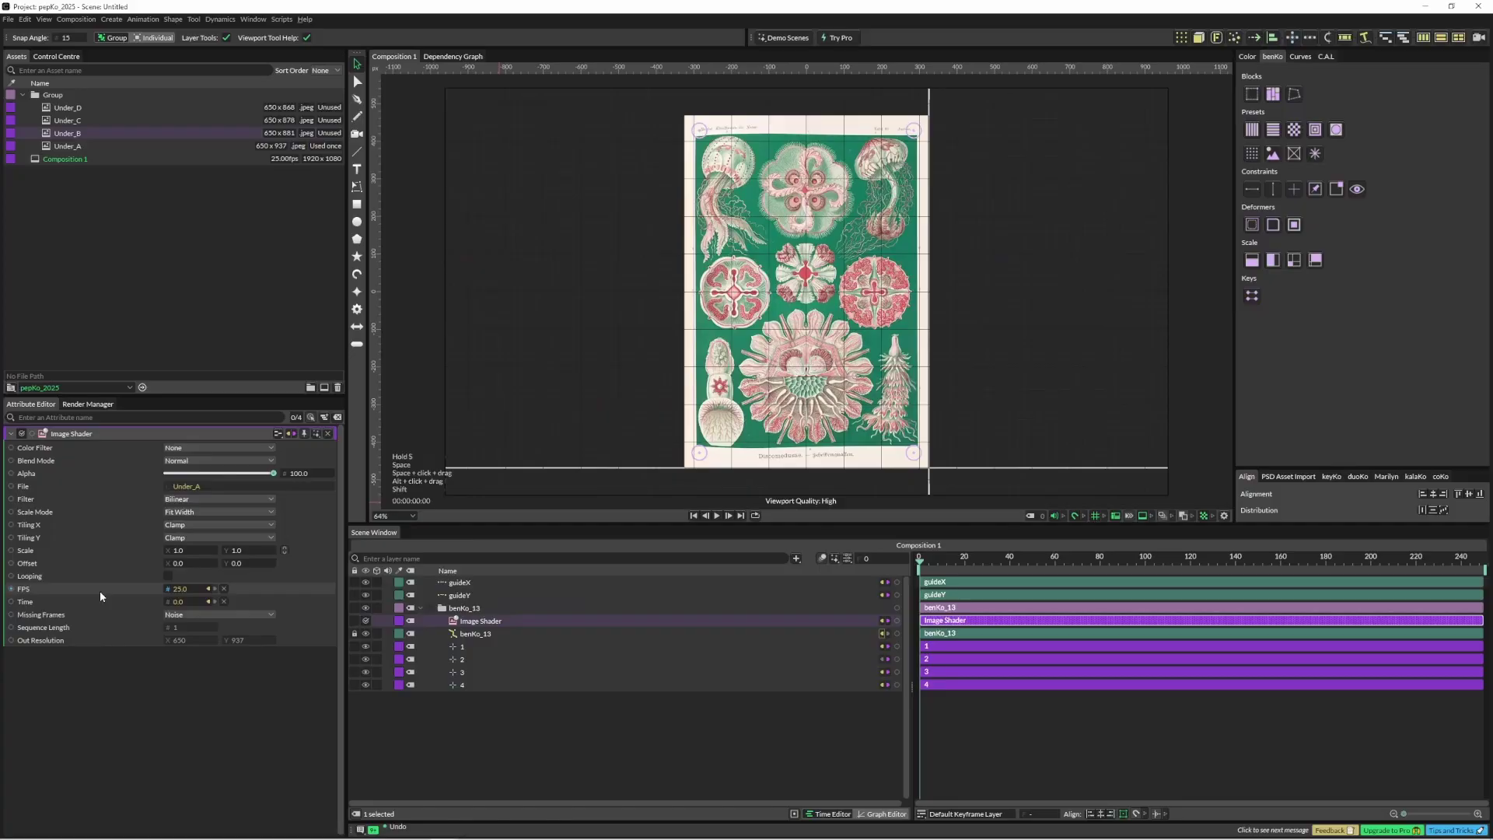
Switch the scale mode to Fit Height and test it with the bottom guide
{"action": "left_click", "coordinate": [194, 511]}
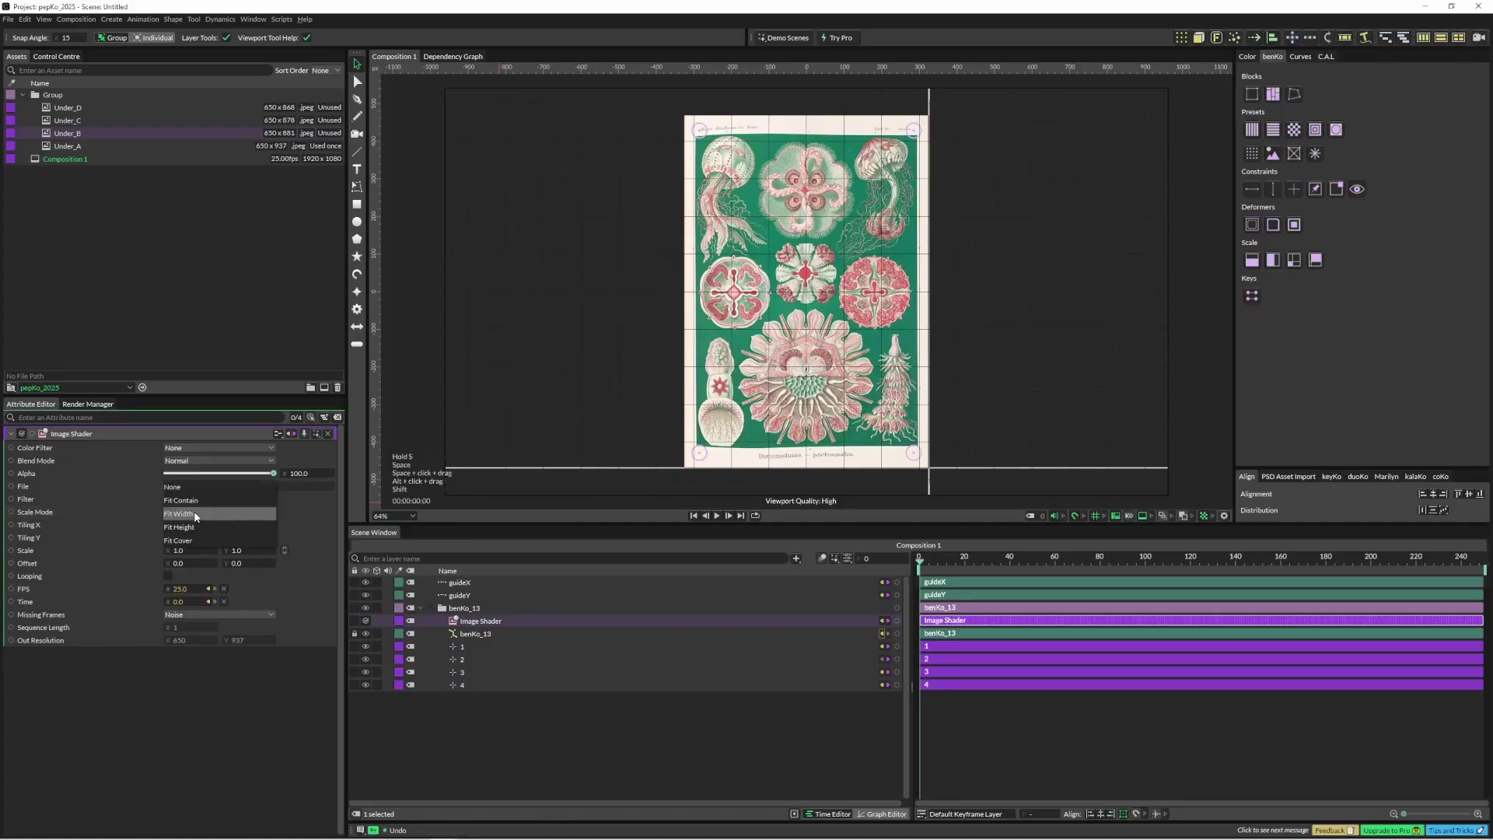
{"action": "left_click", "coordinate": [194, 528]}
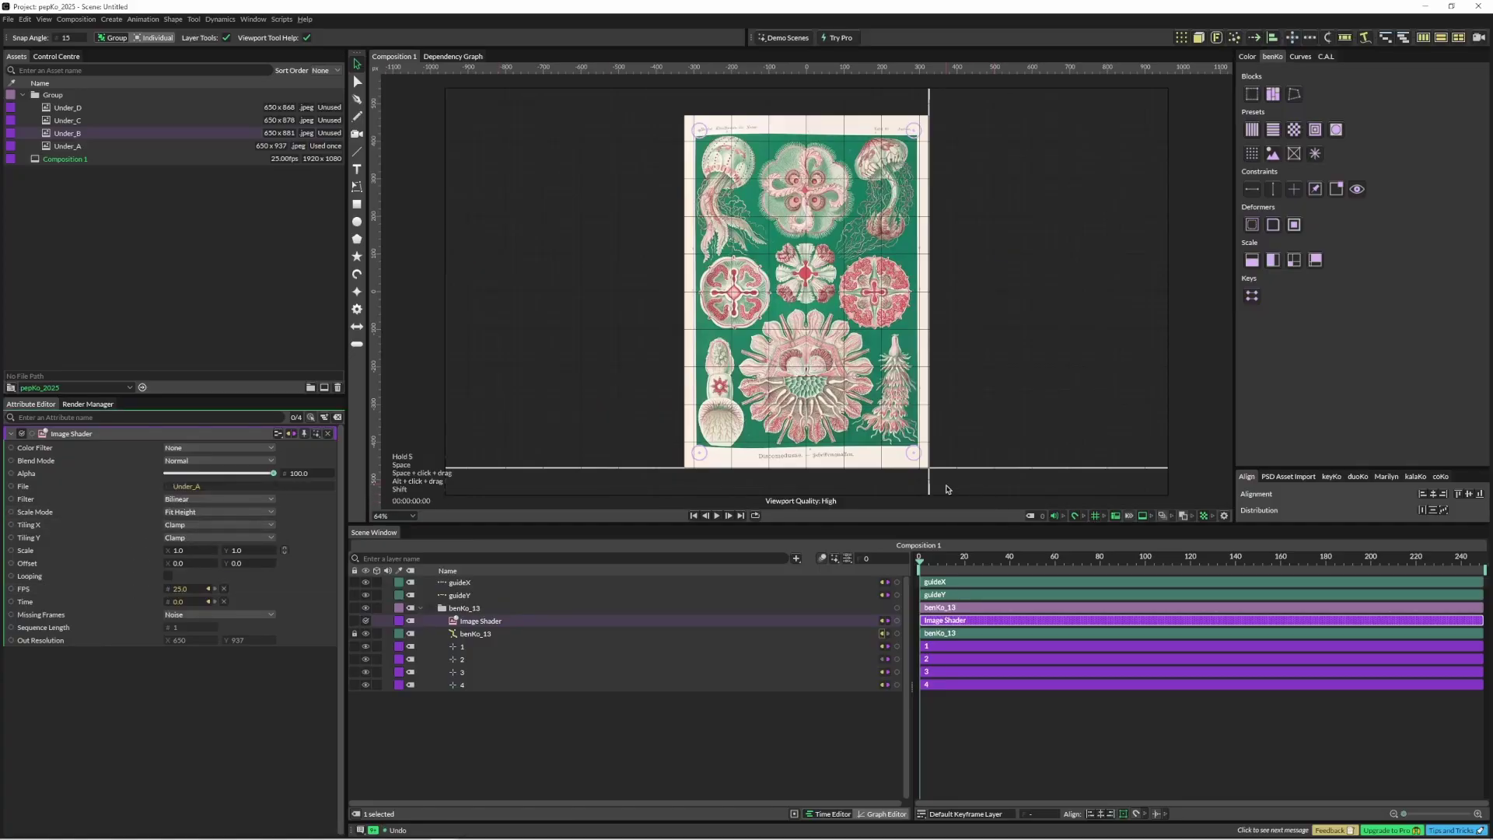
{"action": "mouse_move", "coordinate": [945, 479]}
{"action": "left_mouse_down"}
{"action": "mouse_move", "coordinate": [969, 190]}
{"action": "mouse_move", "coordinate": [894, 477]}
{"action": "mouse_move", "coordinate": [943, 487]}
{"action": "mouse_move", "coordinate": [805, 482]}
{"action": "mouse_move", "coordinate": [1103, 488]}
{"action": "mouse_move", "coordinate": [929, 488]}
{"action": "left_mouse_up"}
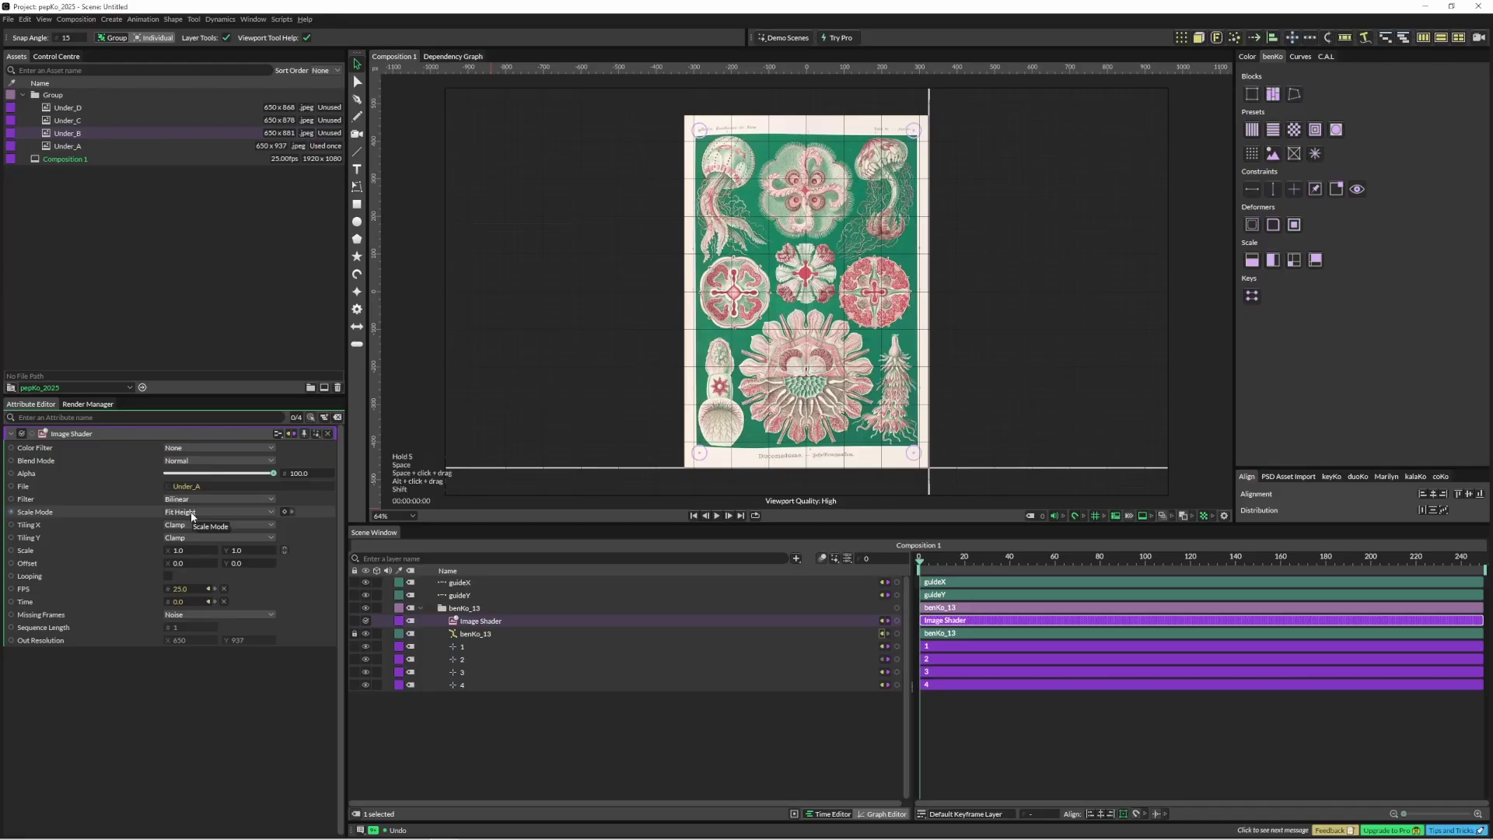
{"action": "left_click", "coordinate": [193, 513]}
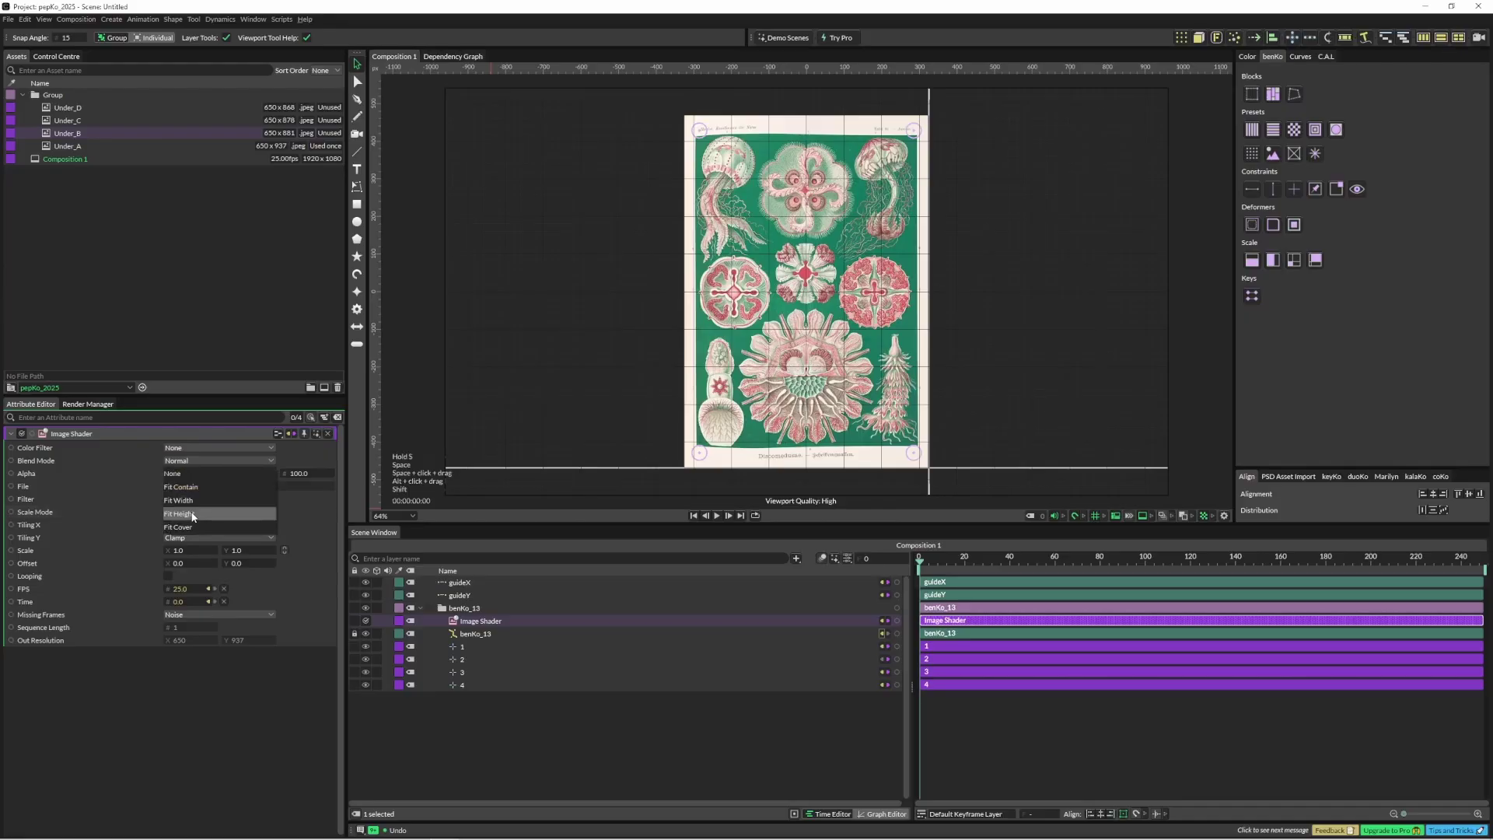
{"action": "left_click", "coordinate": [191, 526]}
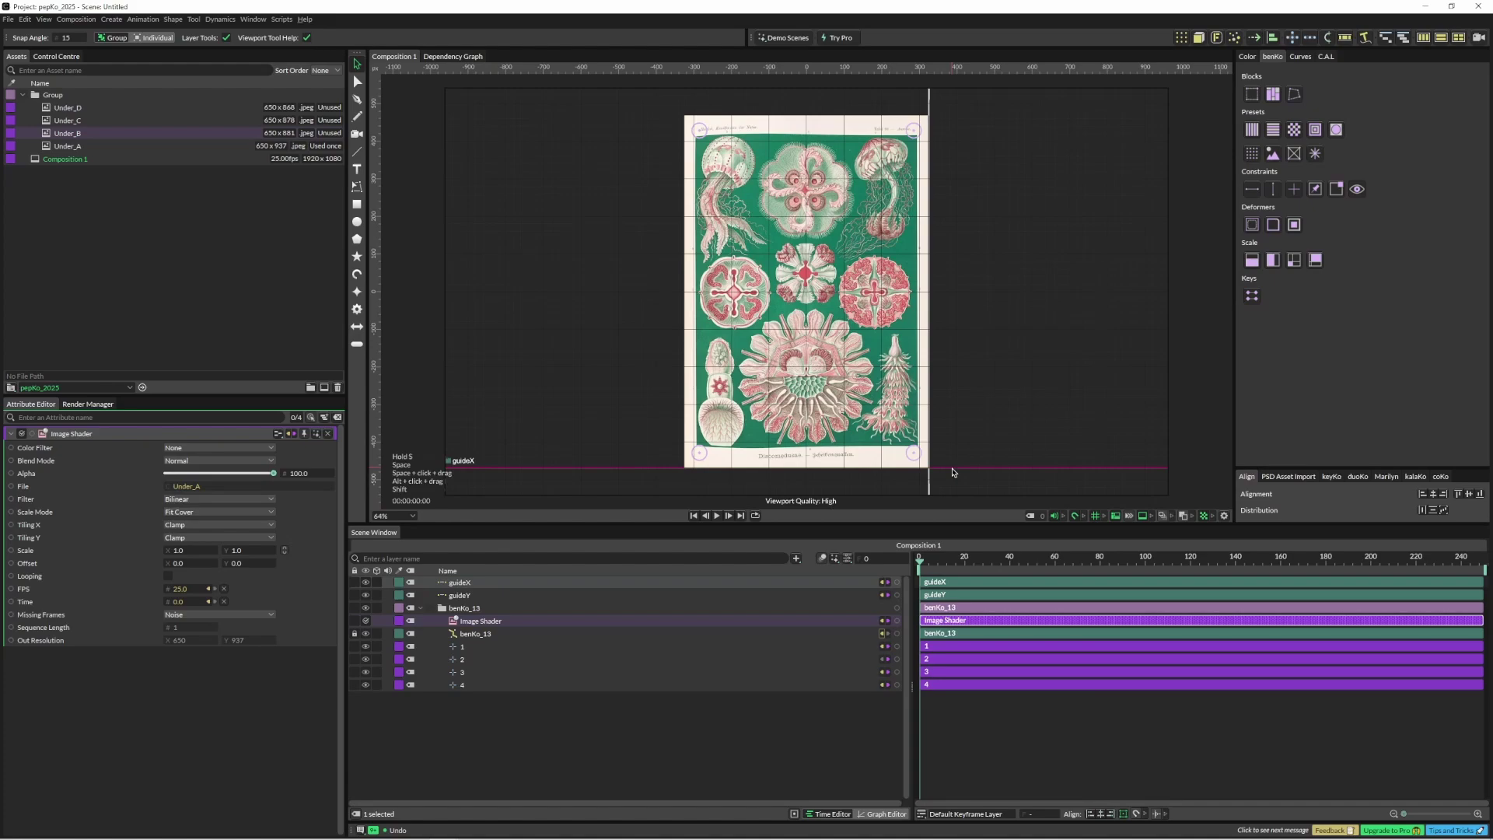
{"action": "left_click_drag", "start_coordinate": [954, 472], "coordinate": [955, 260]}
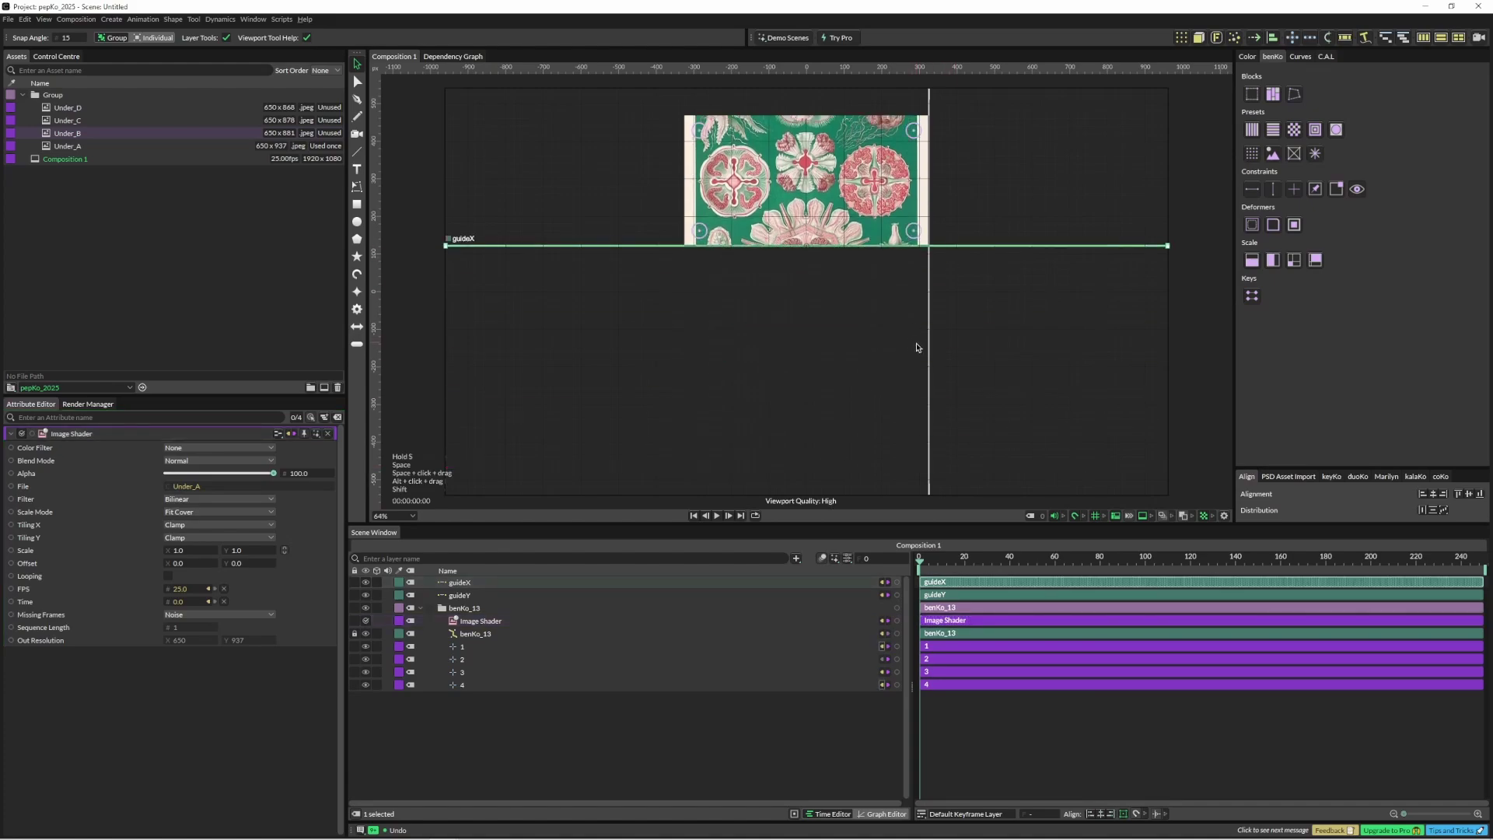
{"action": "mouse_move", "coordinate": [929, 354]}
{"action": "left_mouse_down"}
{"action": "mouse_move", "coordinate": [754, 359]}
{"action": "mouse_move", "coordinate": [1004, 357]}
{"action": "mouse_move", "coordinate": [923, 360]}
{"action": "left_mouse_up"}
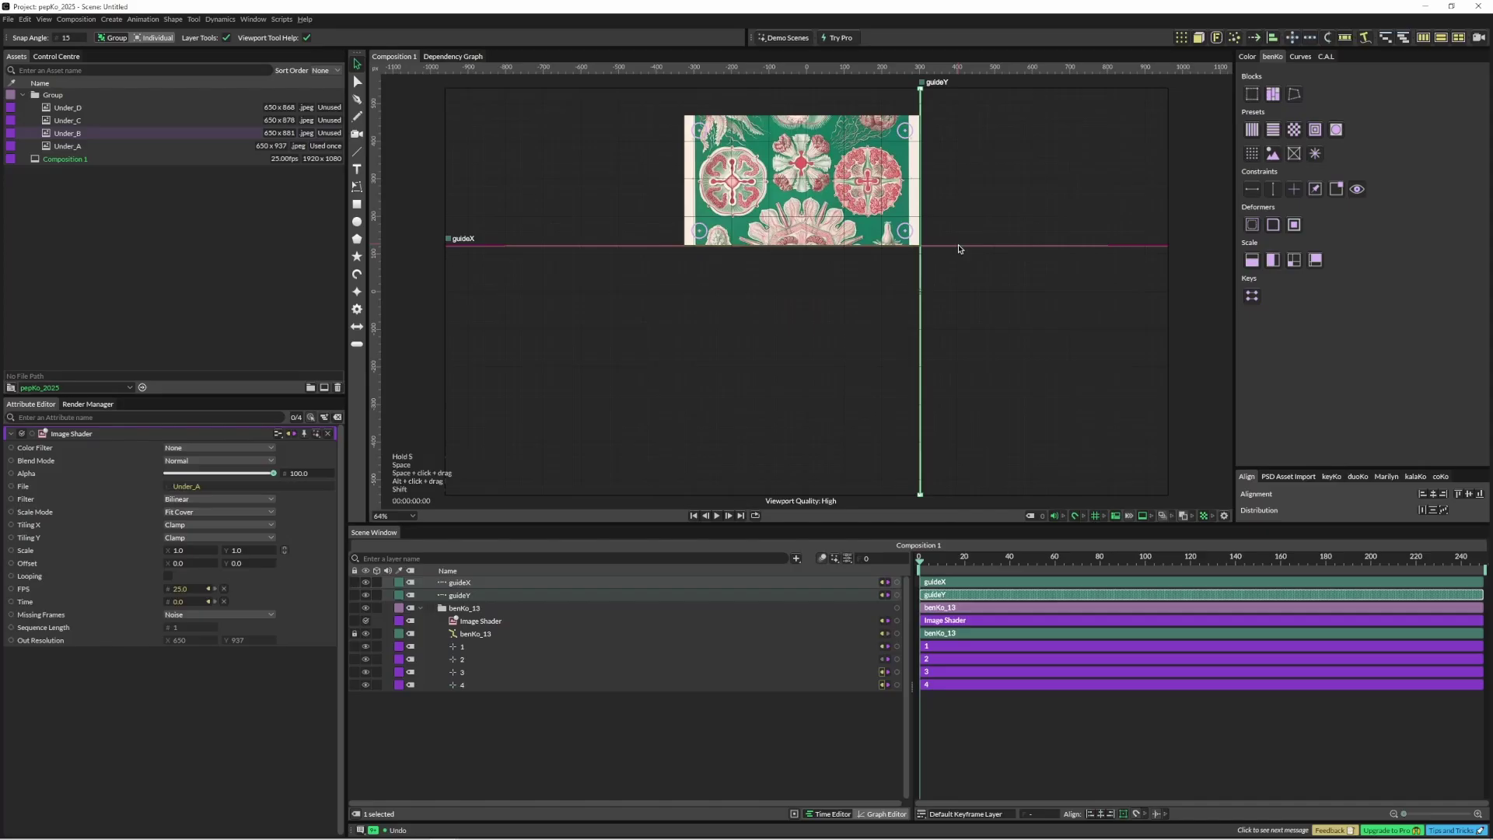
{"action": "left_click_drag", "start_coordinate": [959, 249], "coordinate": [971, 460]}
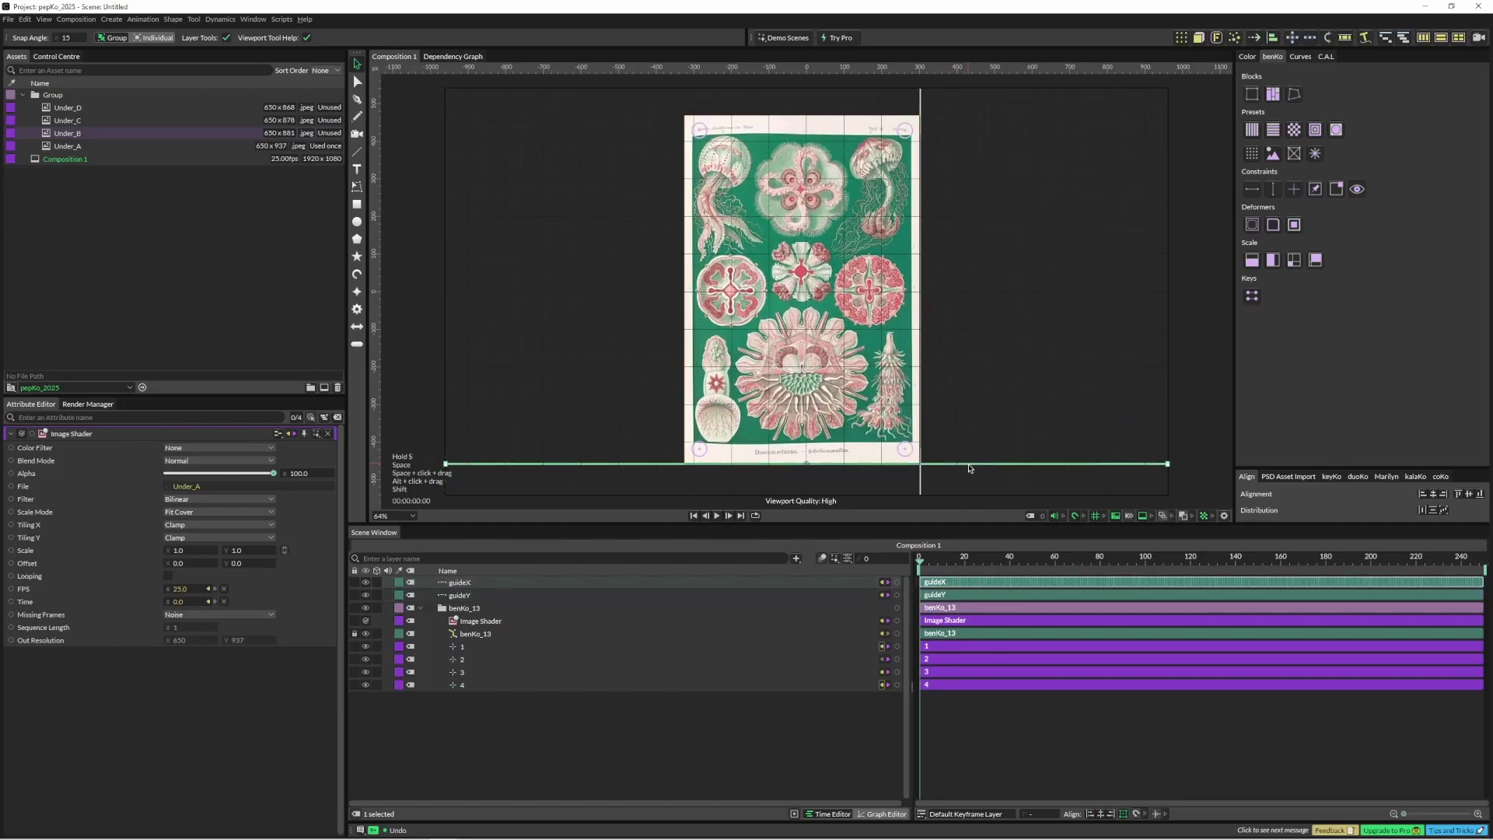
{"action": "key", "text": "ctrl+z"}
{"action": "key", "text": "ctrl+shift+z"}
{"action": "key", "text": "ctrl+shift+z"}
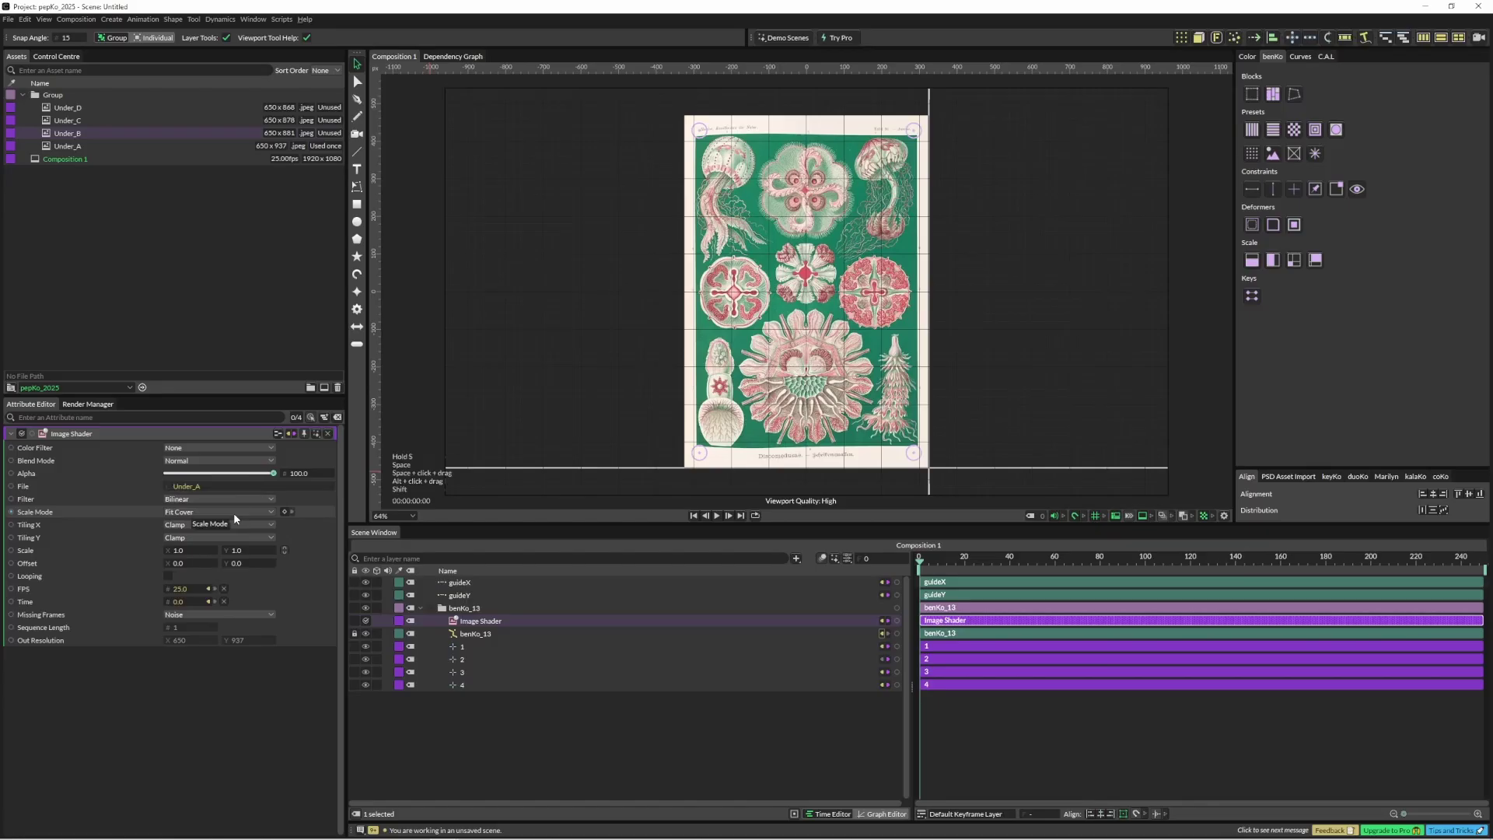
Undo the Image Shader and add the lime-green Image rectangle preset to benKo_13
{"action": "key", "text": "ctrl+z"}
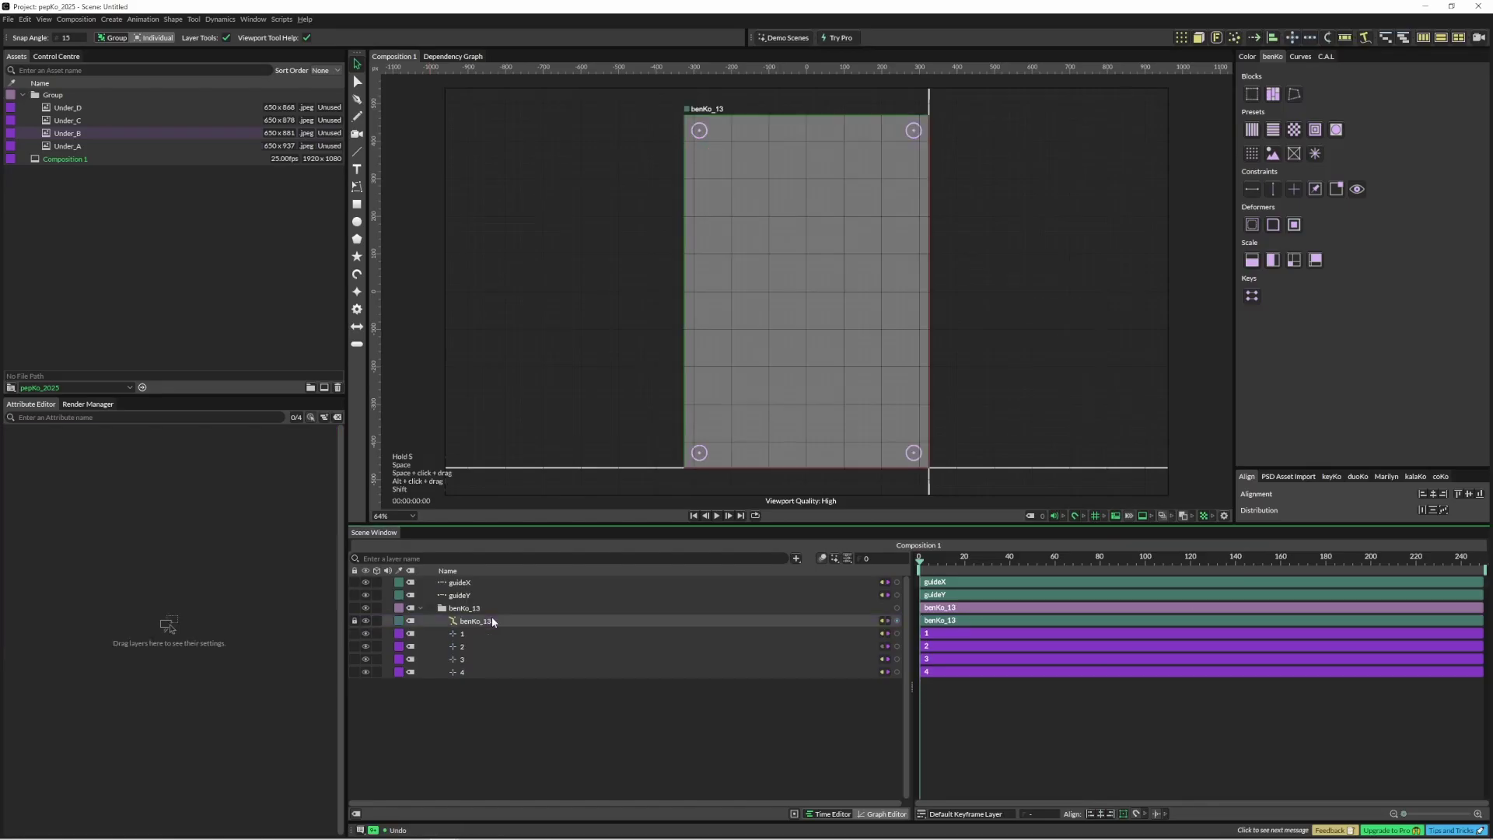
{"action": "left_click", "coordinate": [491, 620]}
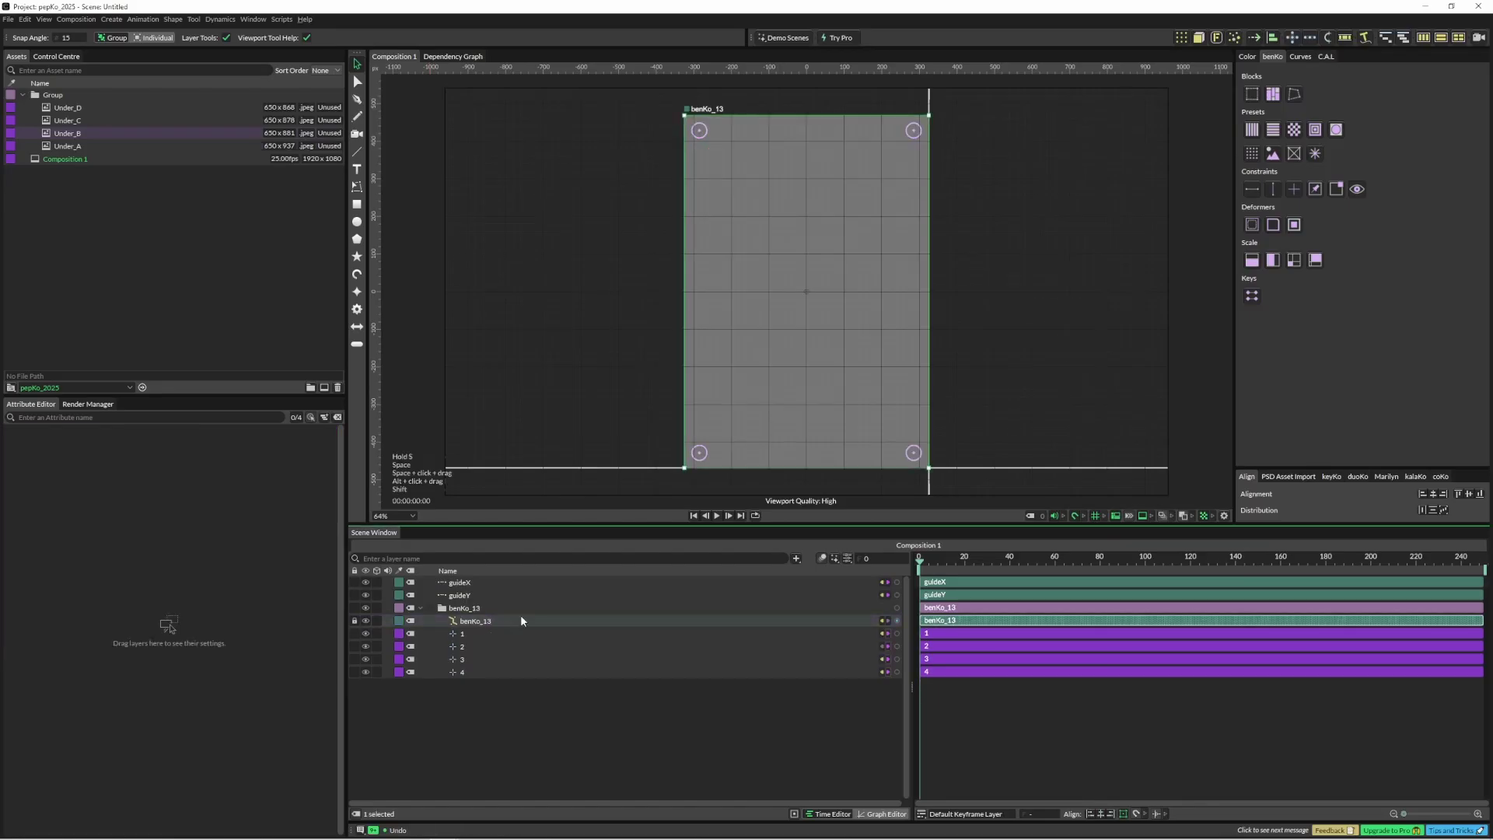
{"action": "left_click", "coordinate": [1272, 155]}
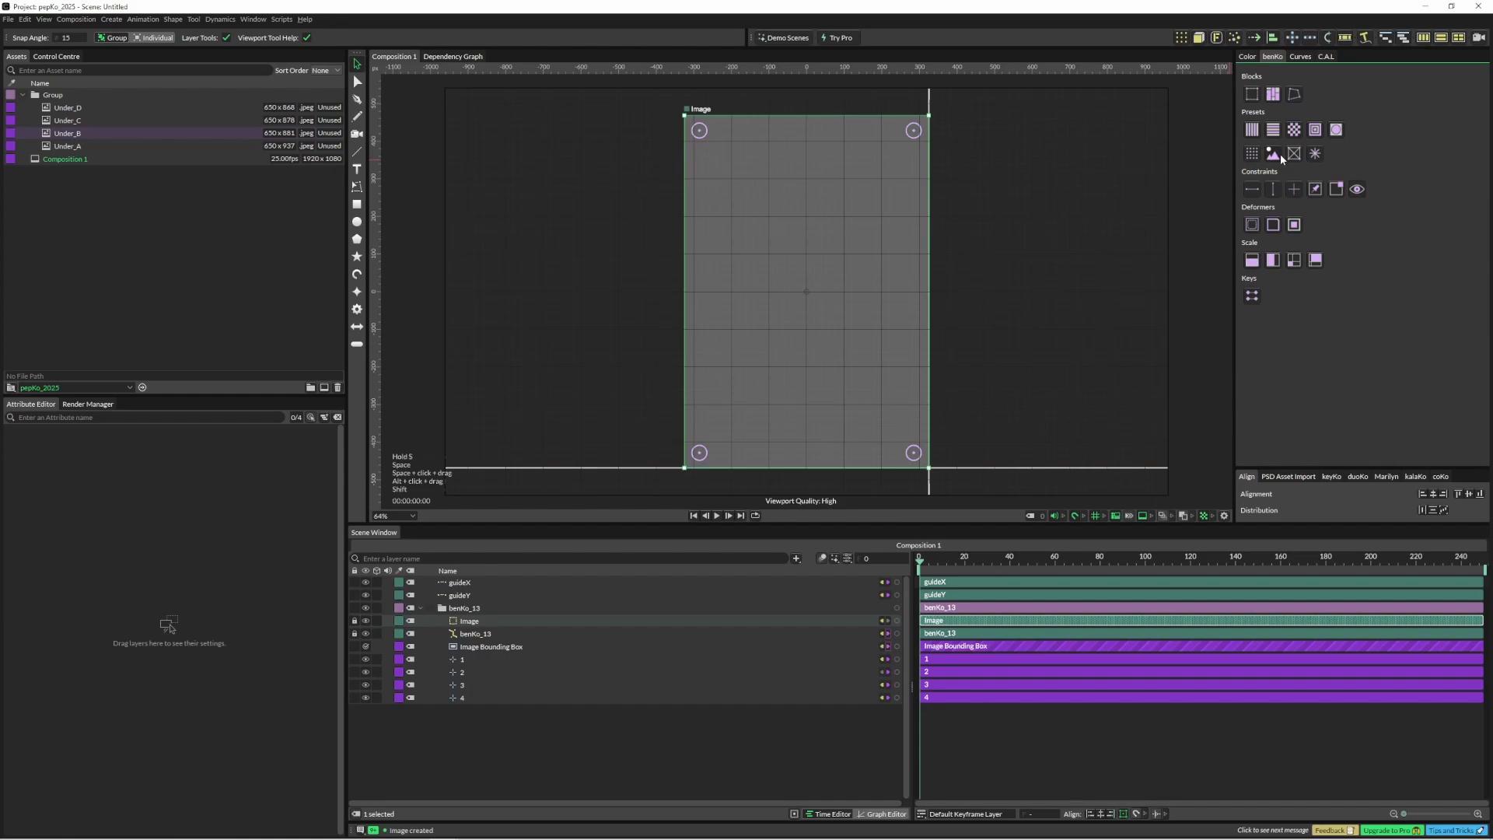
{"action": "left_click", "coordinate": [484, 622]}
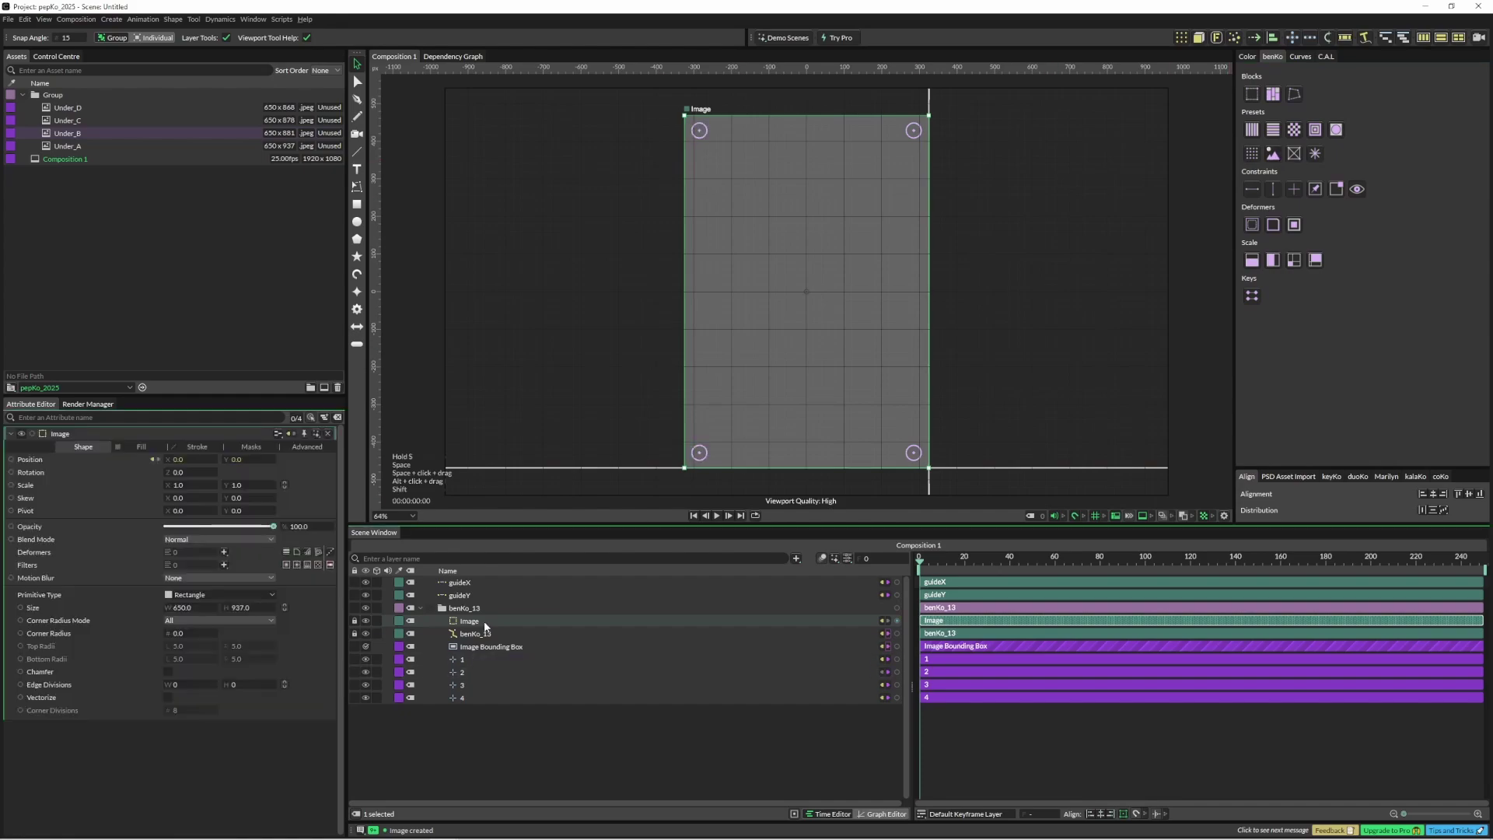
{"action": "left_click", "coordinate": [105, 459]}
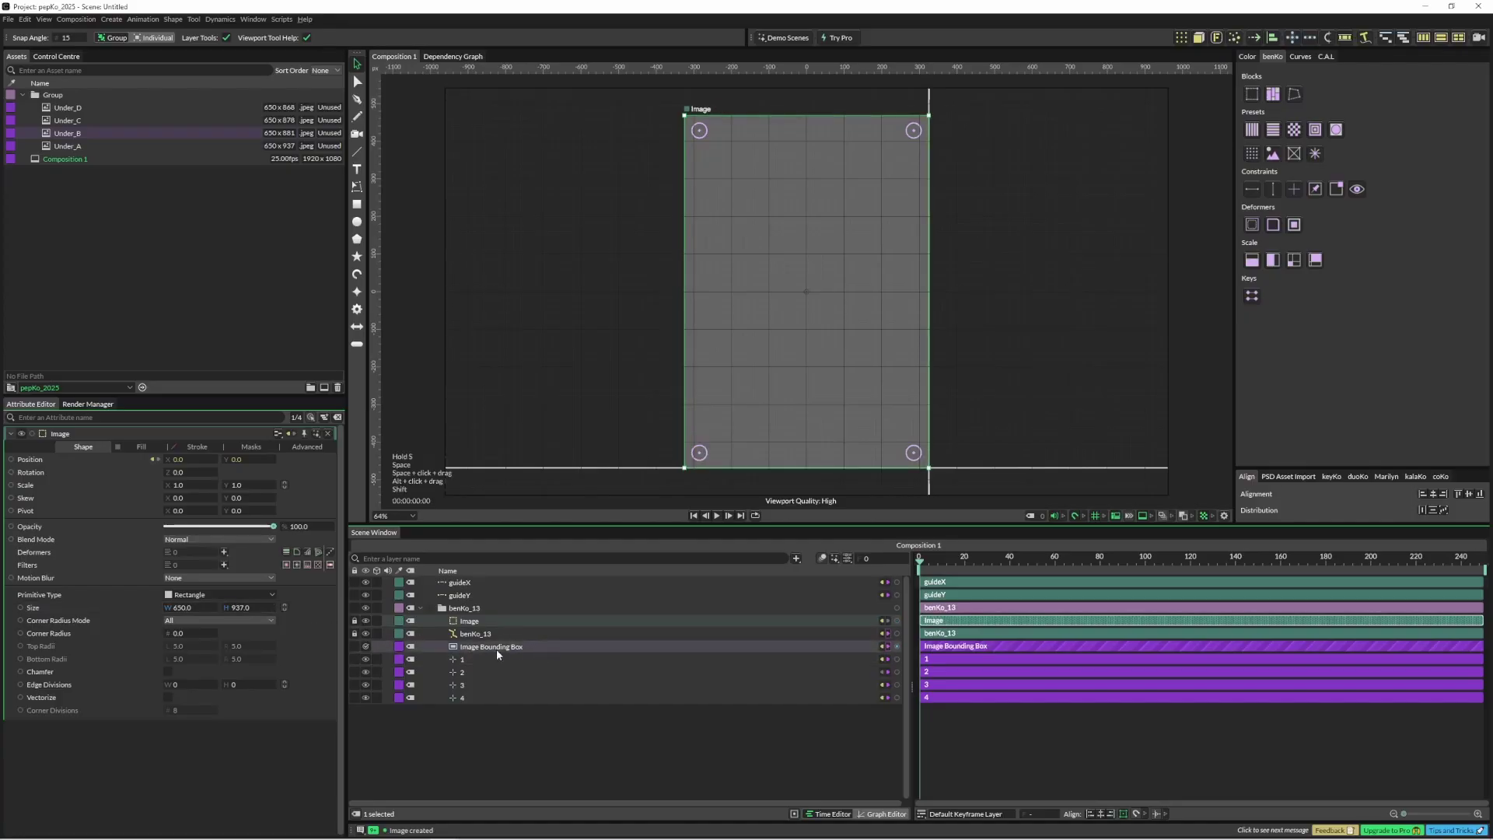
{"action": "key", "text": "ctrl+z"}
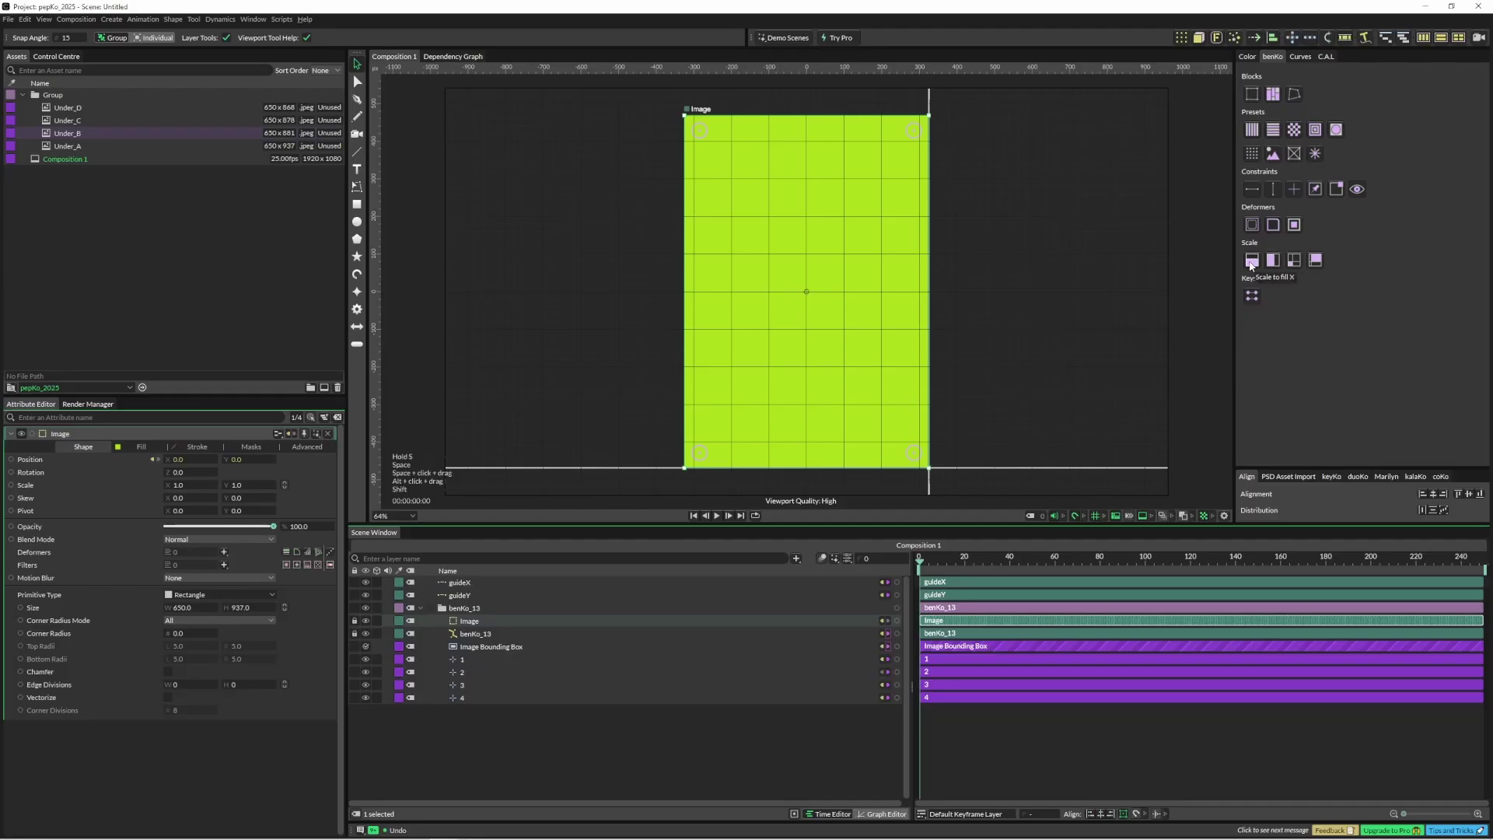
{"action": "left_click", "coordinate": [1251, 263]}
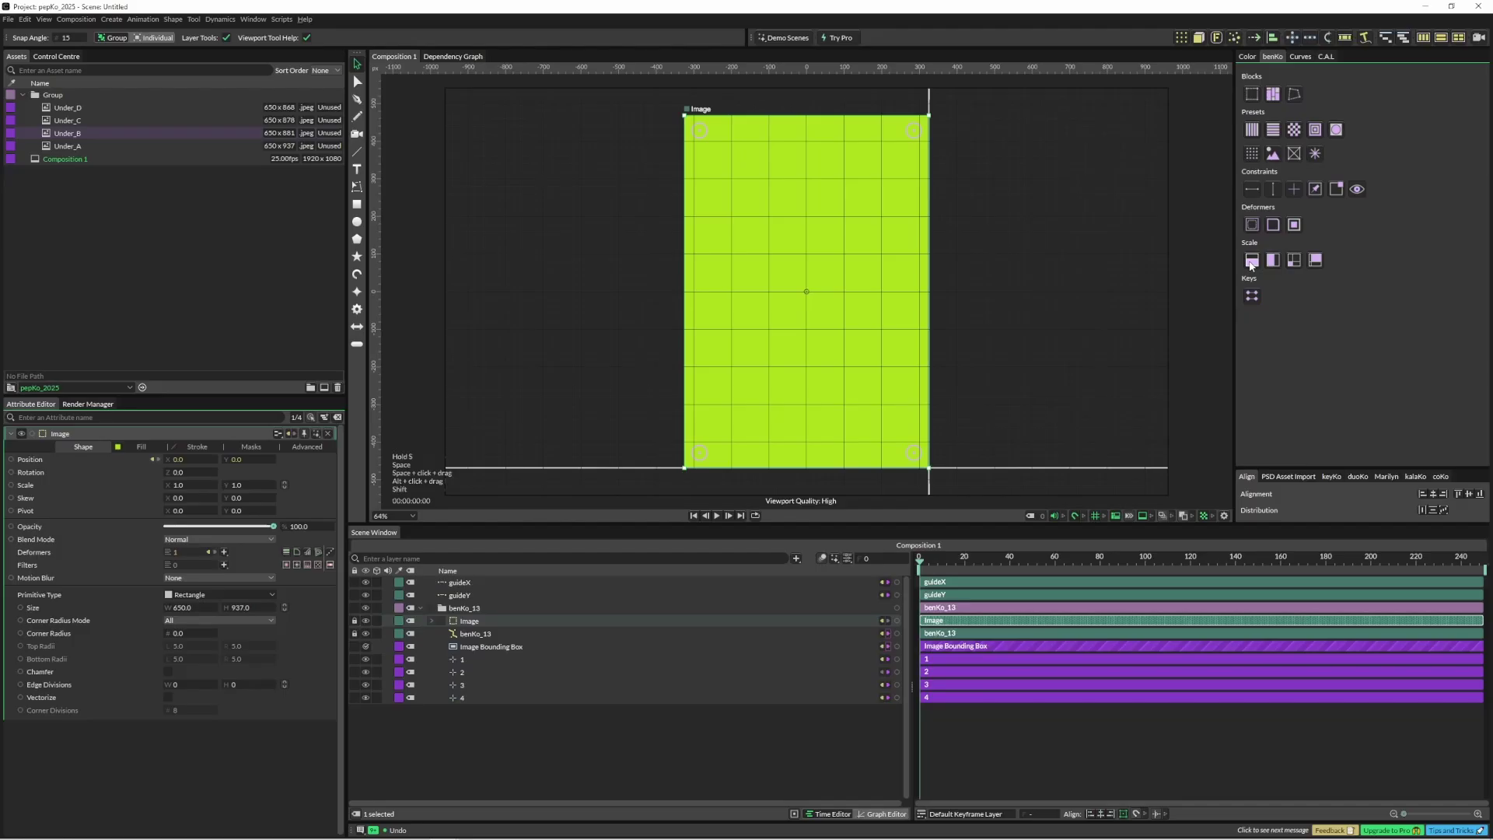
{"action": "left_click", "coordinate": [937, 490]}
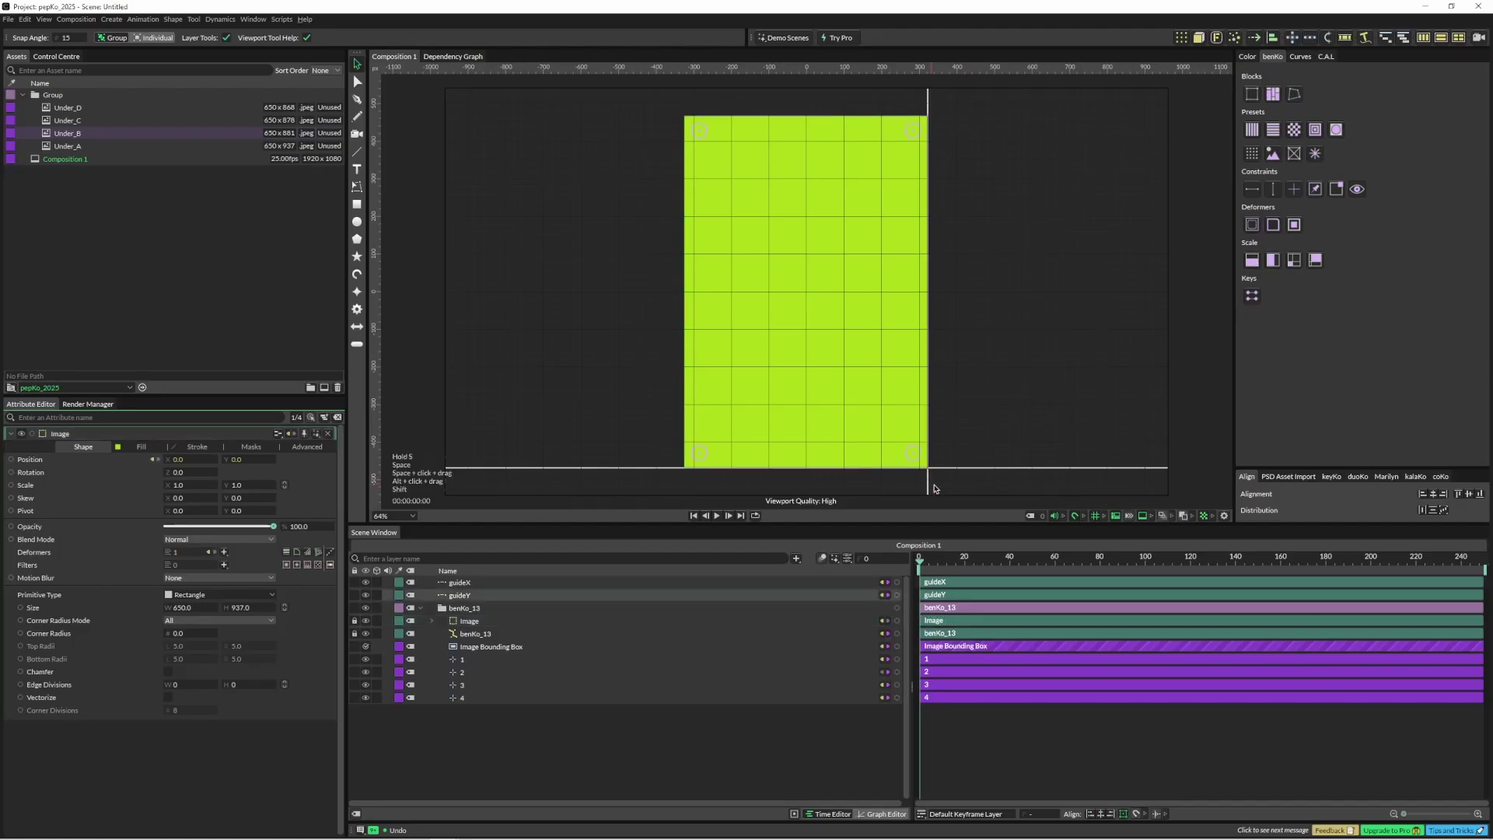
{"action": "mouse_move", "coordinate": [934, 489]}
{"action": "left_mouse_down"}
{"action": "mouse_move", "coordinate": [1174, 482]}
{"action": "mouse_move", "coordinate": [796, 493]}
{"action": "mouse_move", "coordinate": [909, 501]}
{"action": "left_mouse_up"}
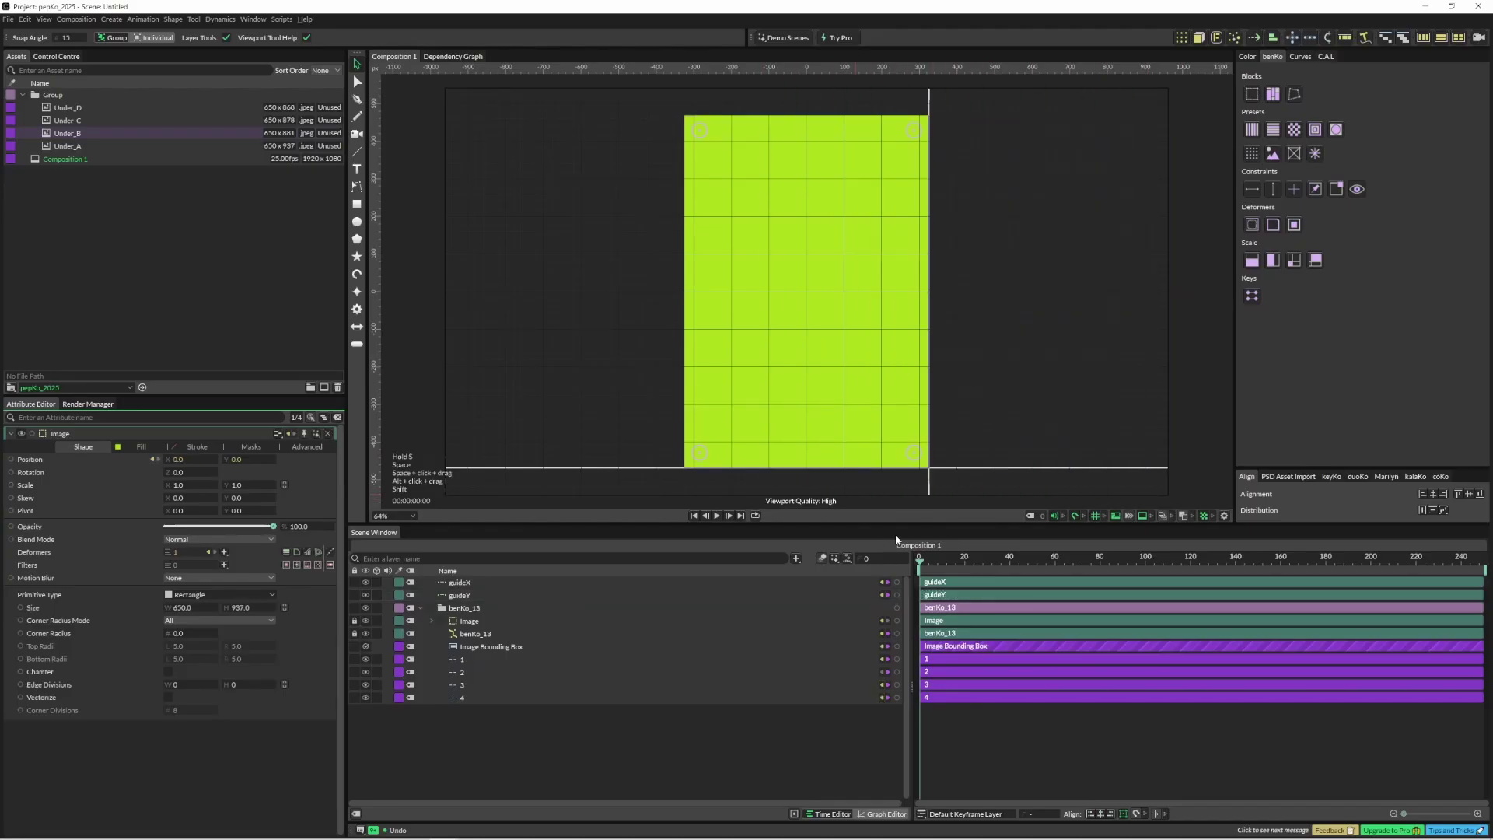
{"action": "left_click", "coordinate": [432, 620]}
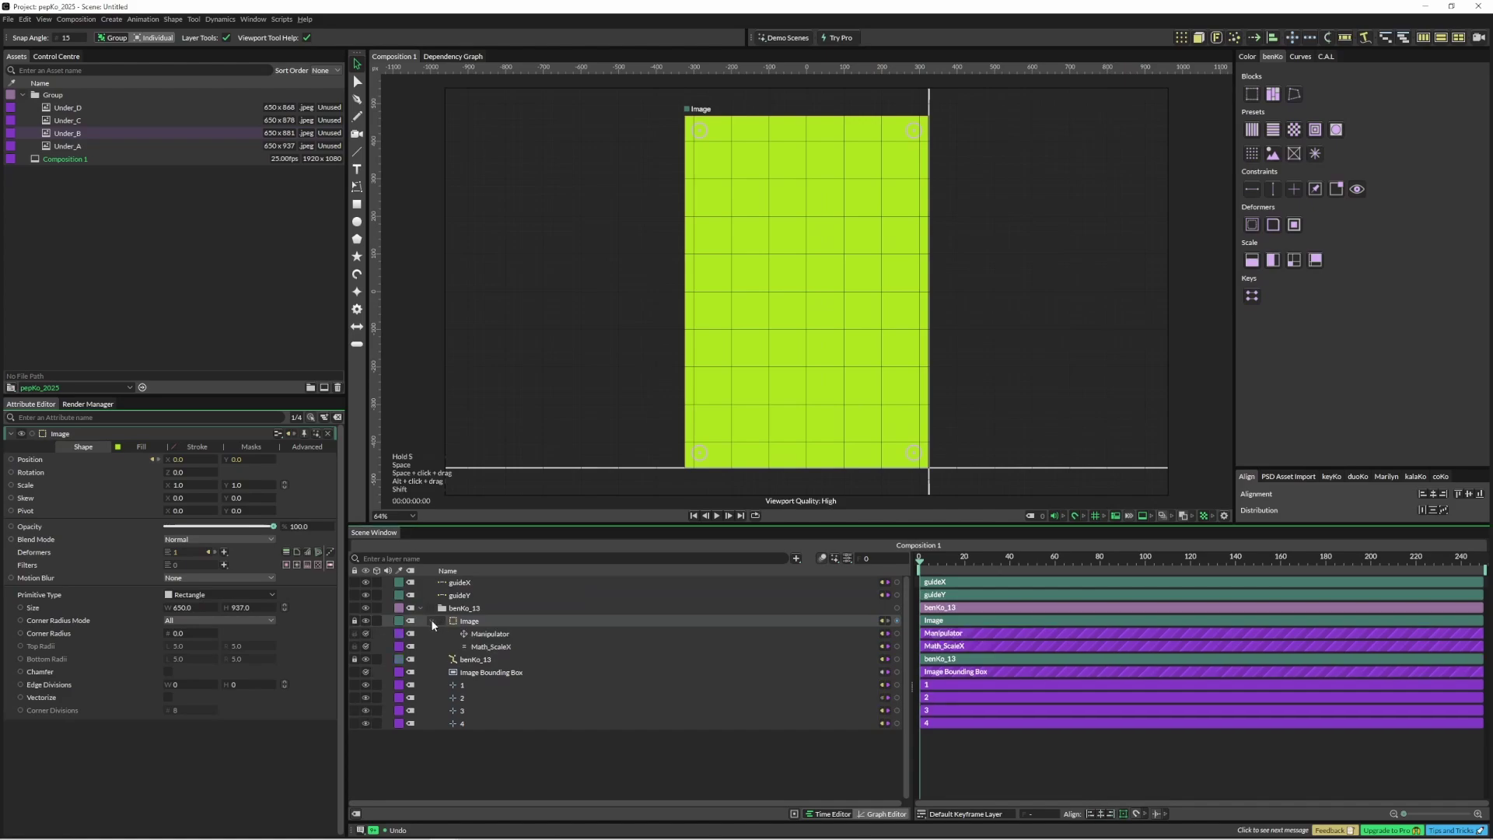
{"action": "left_click", "coordinate": [500, 648]}
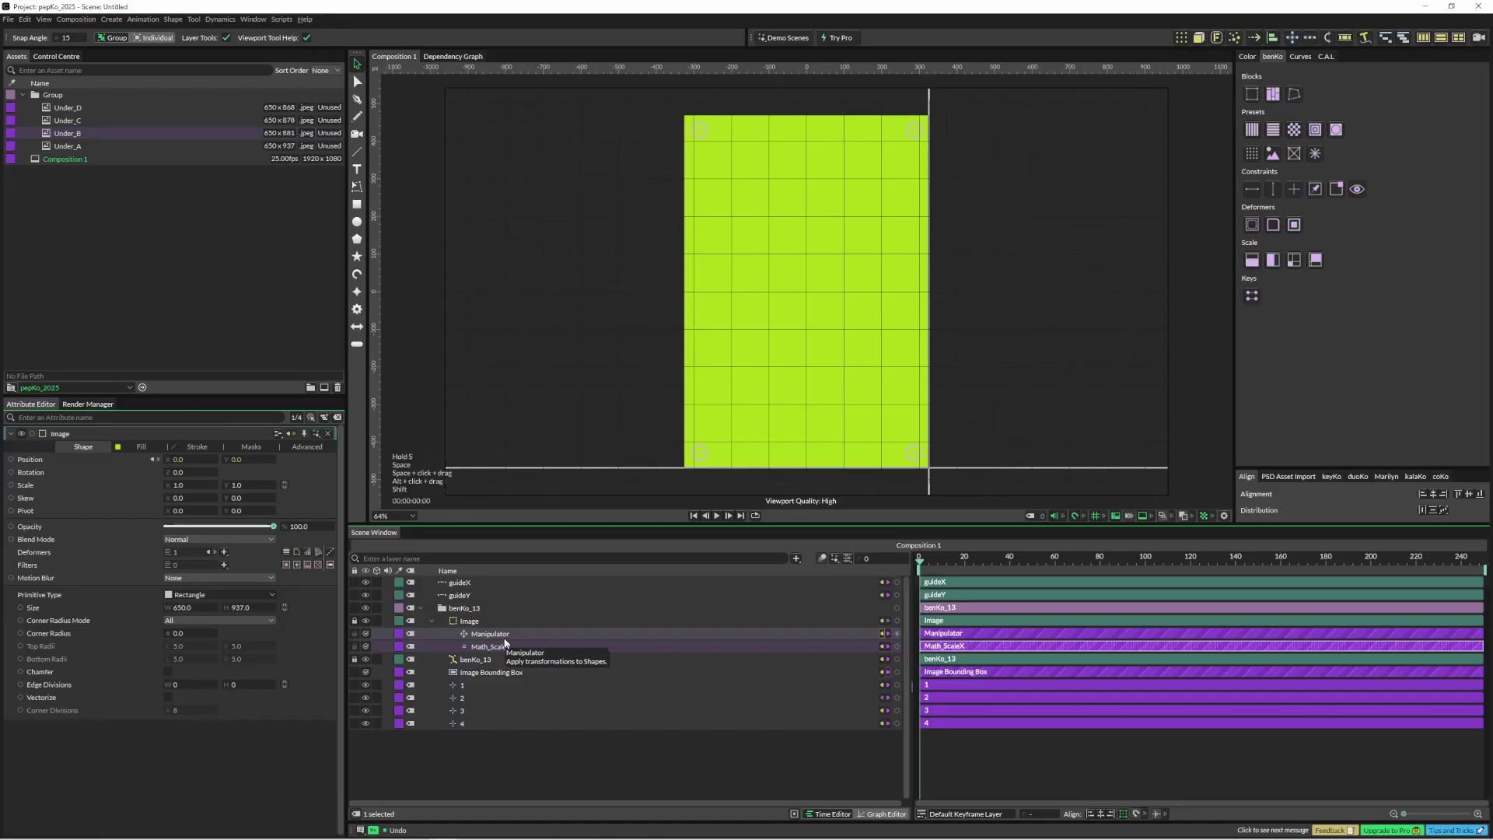
{"action": "key", "text": "Delete"}
{"action": "key", "text": "Delete"}
{"action": "left_click", "coordinate": [491, 627]}
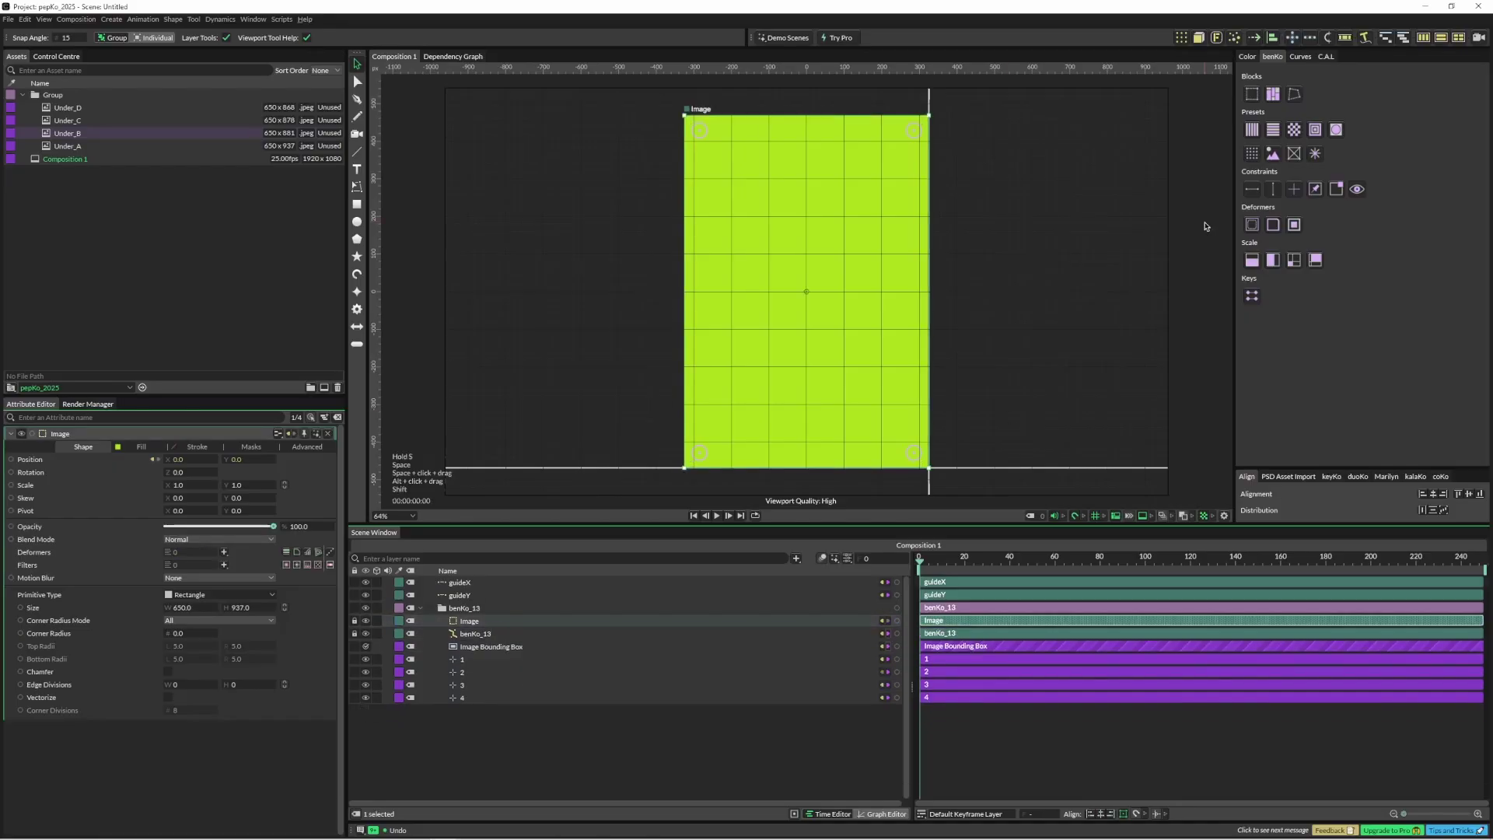
{"action": "left_click", "coordinate": [1276, 261]}
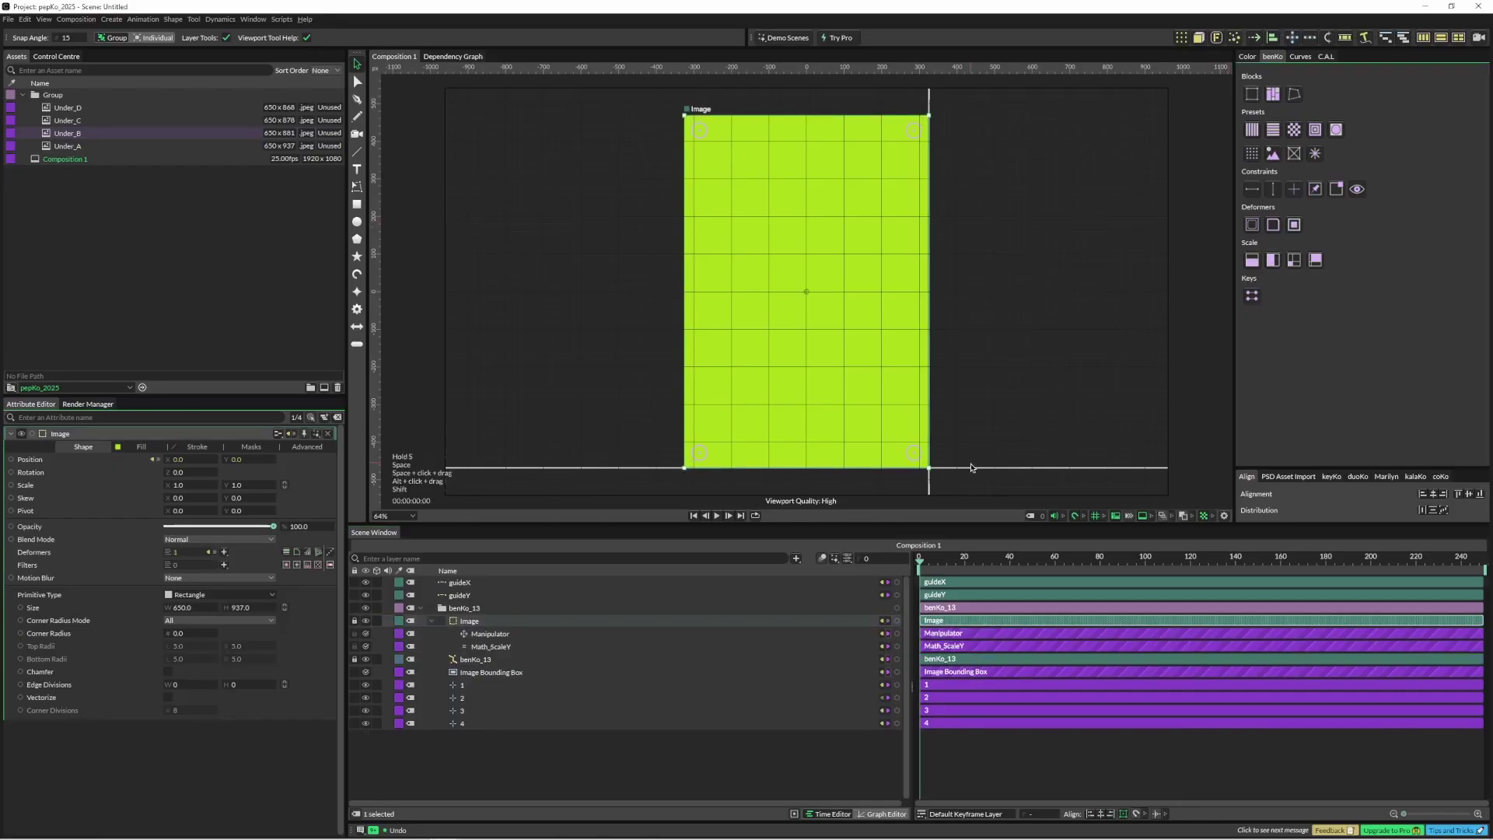
{"action": "mouse_move", "coordinate": [971, 468]}
{"action": "left_mouse_down"}
{"action": "mouse_move", "coordinate": [969, 193]}
{"action": "mouse_move", "coordinate": [970, 467]}
{"action": "left_mouse_up"}
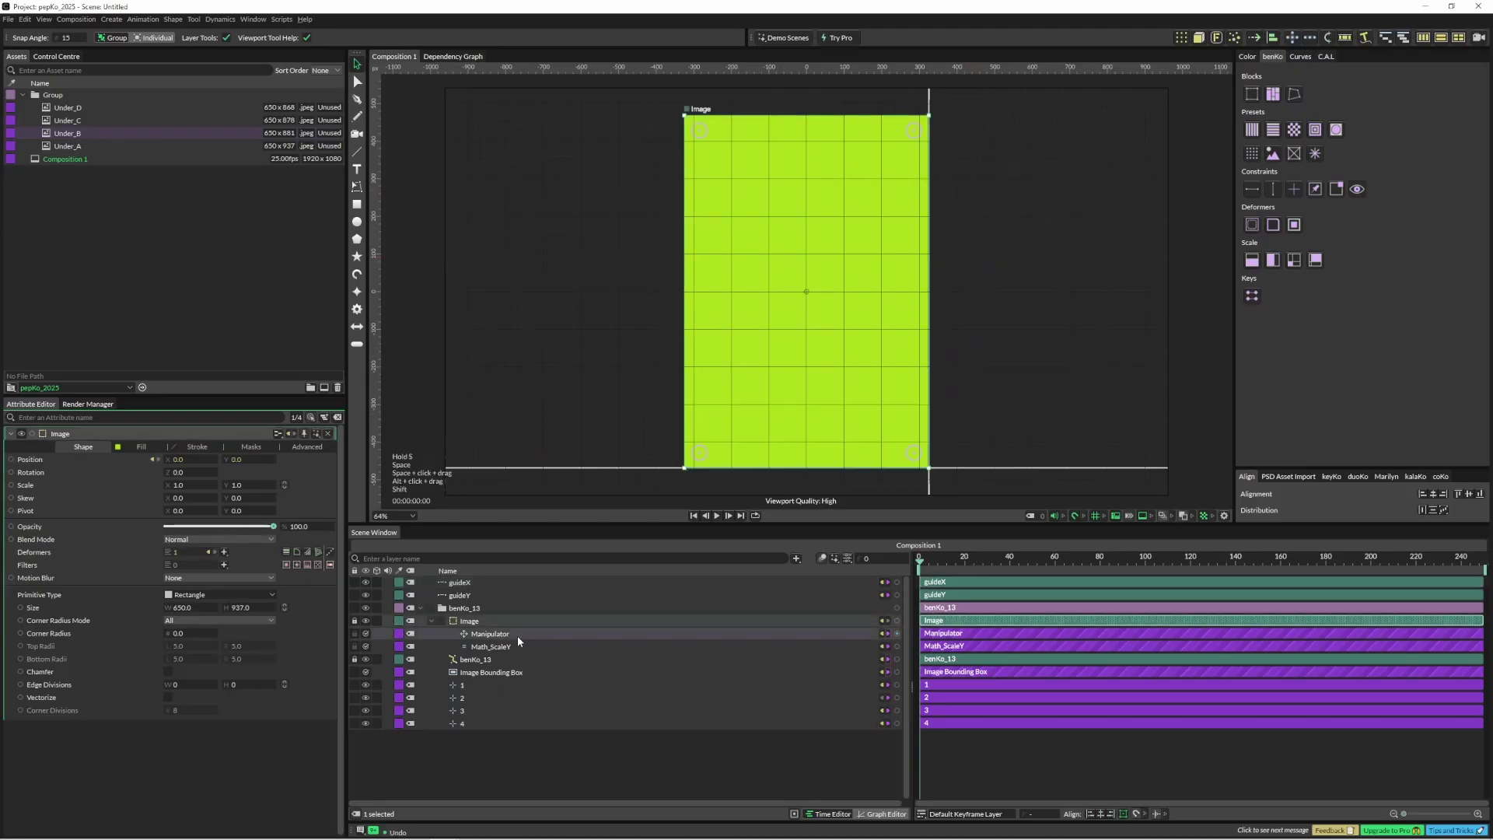
{"action": "key", "text": "ctrl+z"}
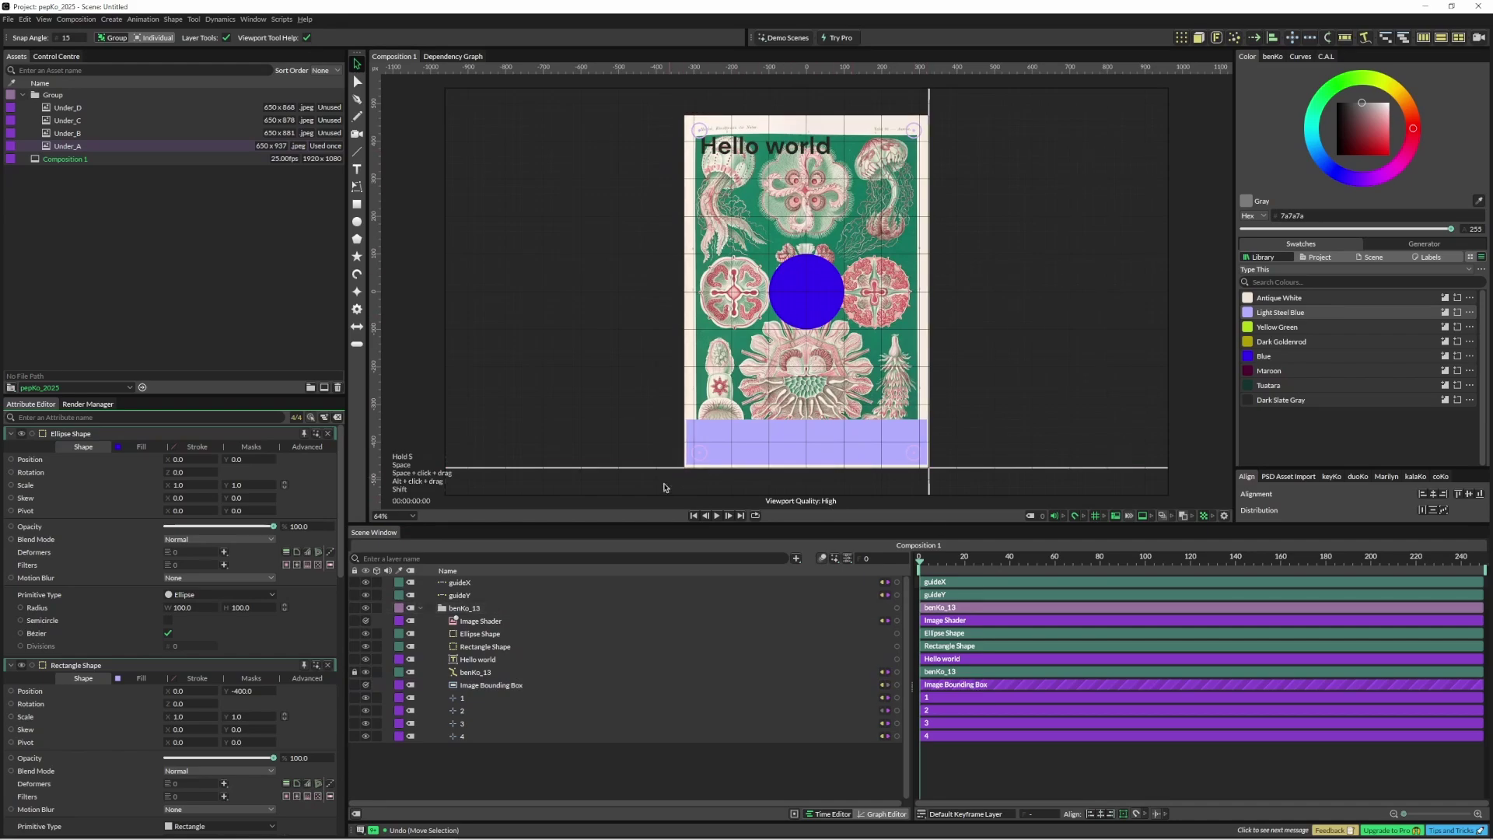
Constrain 'Hello world' and the poster layers to a new guideY, then test moving it
{"action": "left_click", "coordinate": [497, 659]}
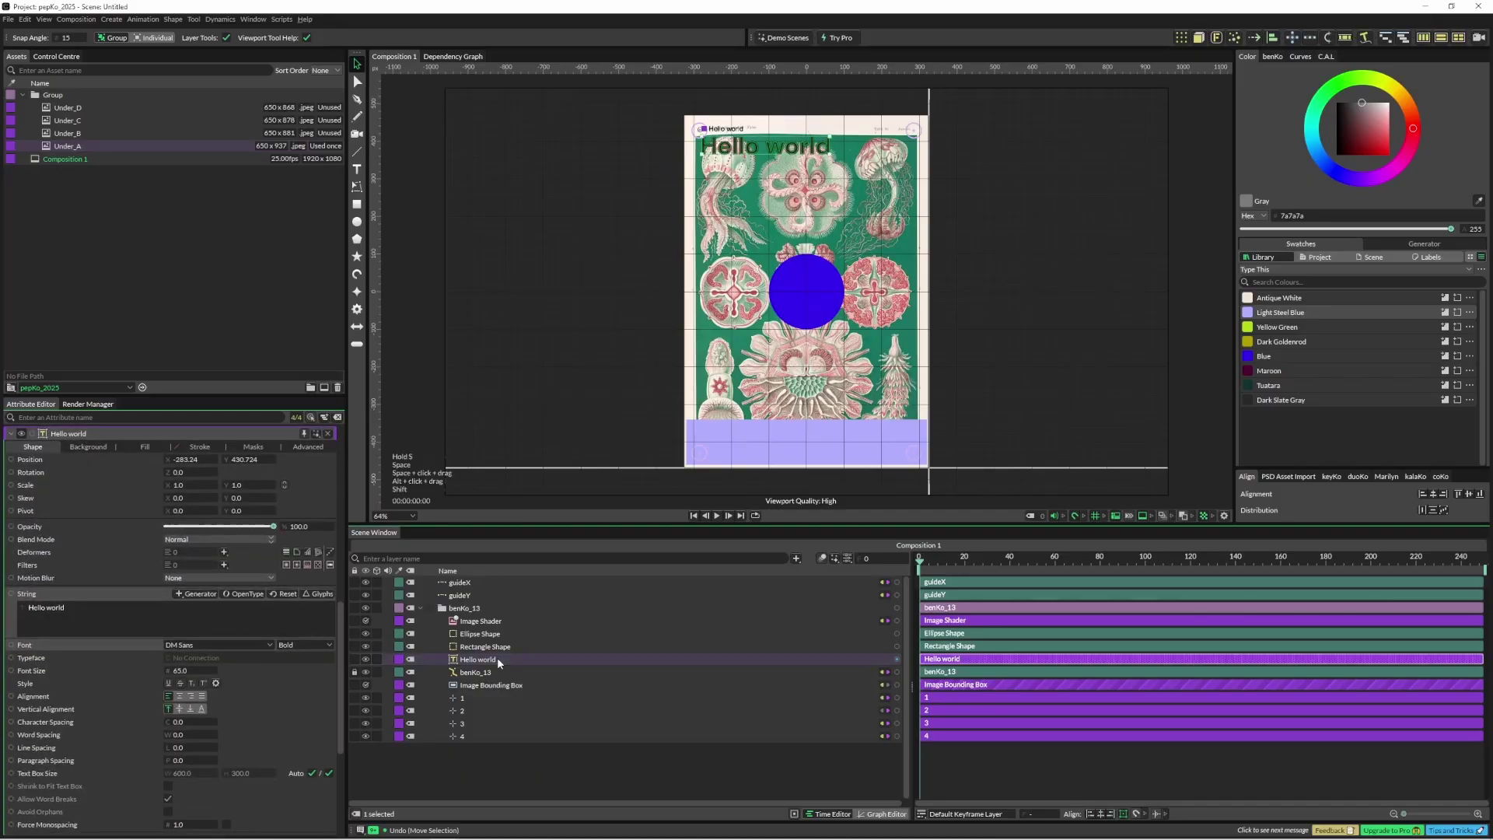
{"action": "left_click", "coordinate": [1273, 57]}
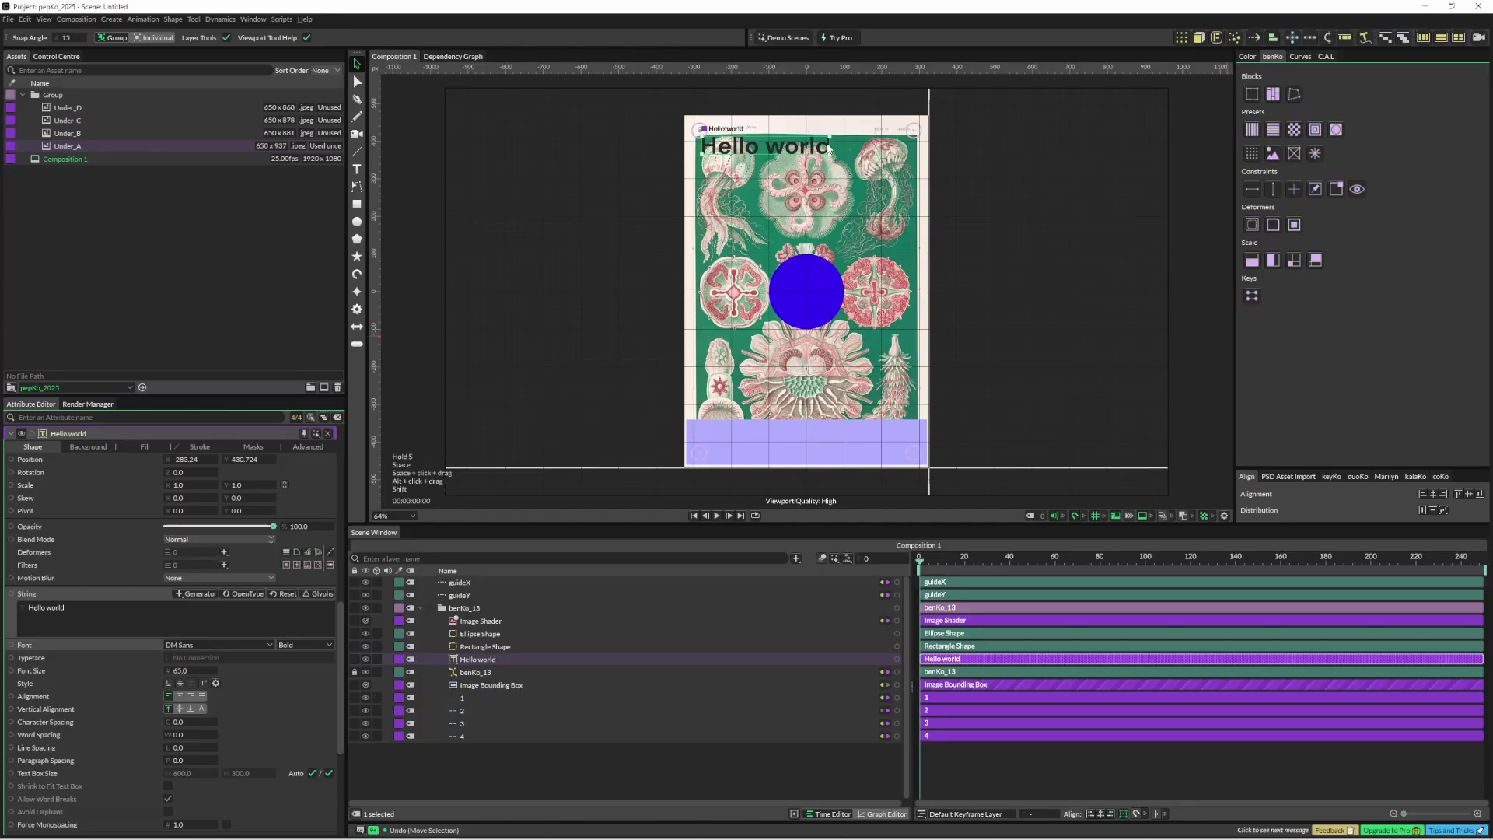
{"action": "left_click", "coordinate": [1315, 190]}
{"action": "left_click_drag", "start_coordinate": [637, 102], "coordinate": [715, 474]}
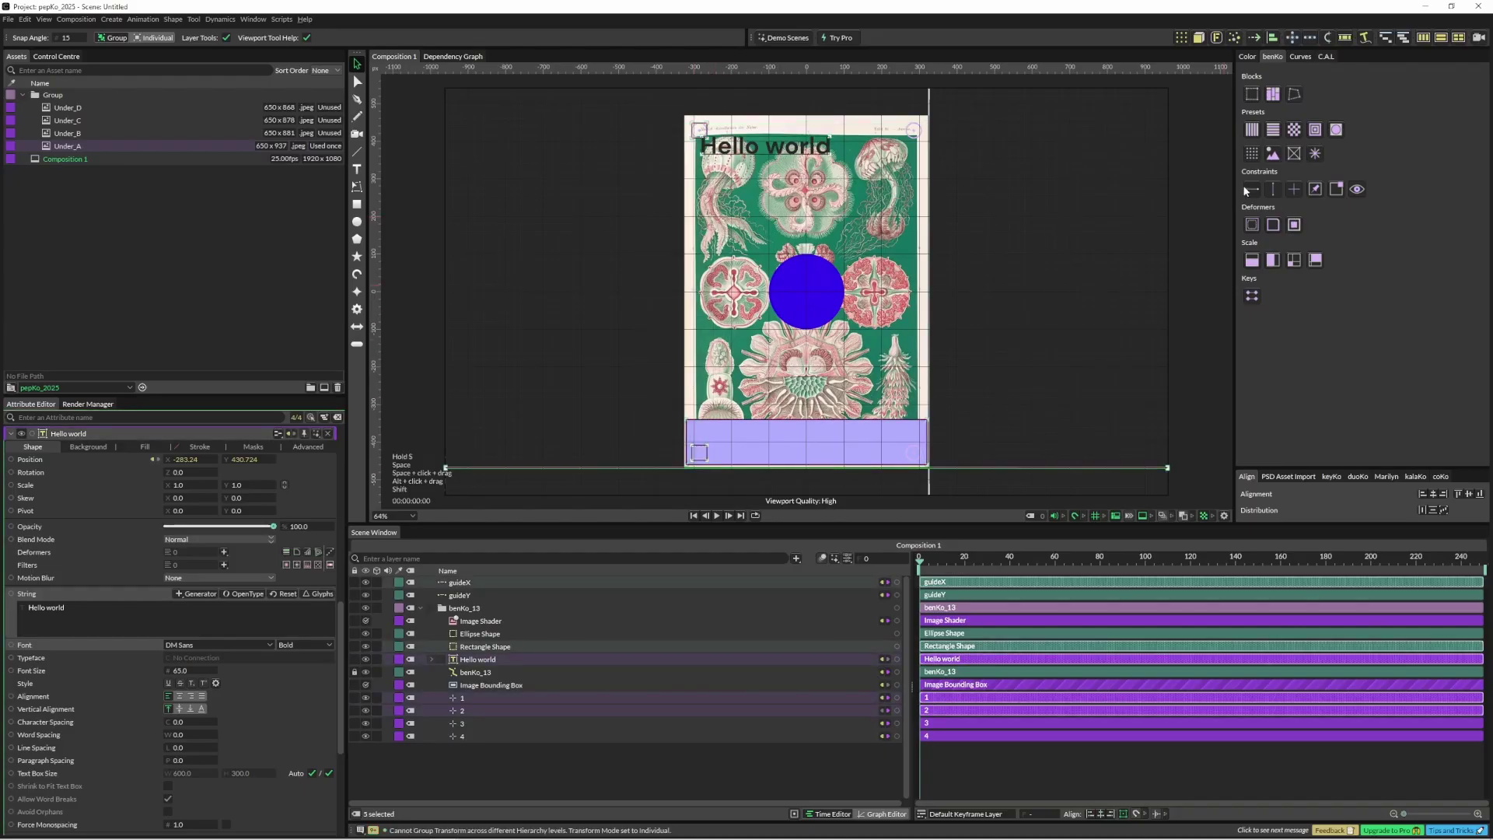
{"action": "left_click", "coordinate": [1272, 189]}
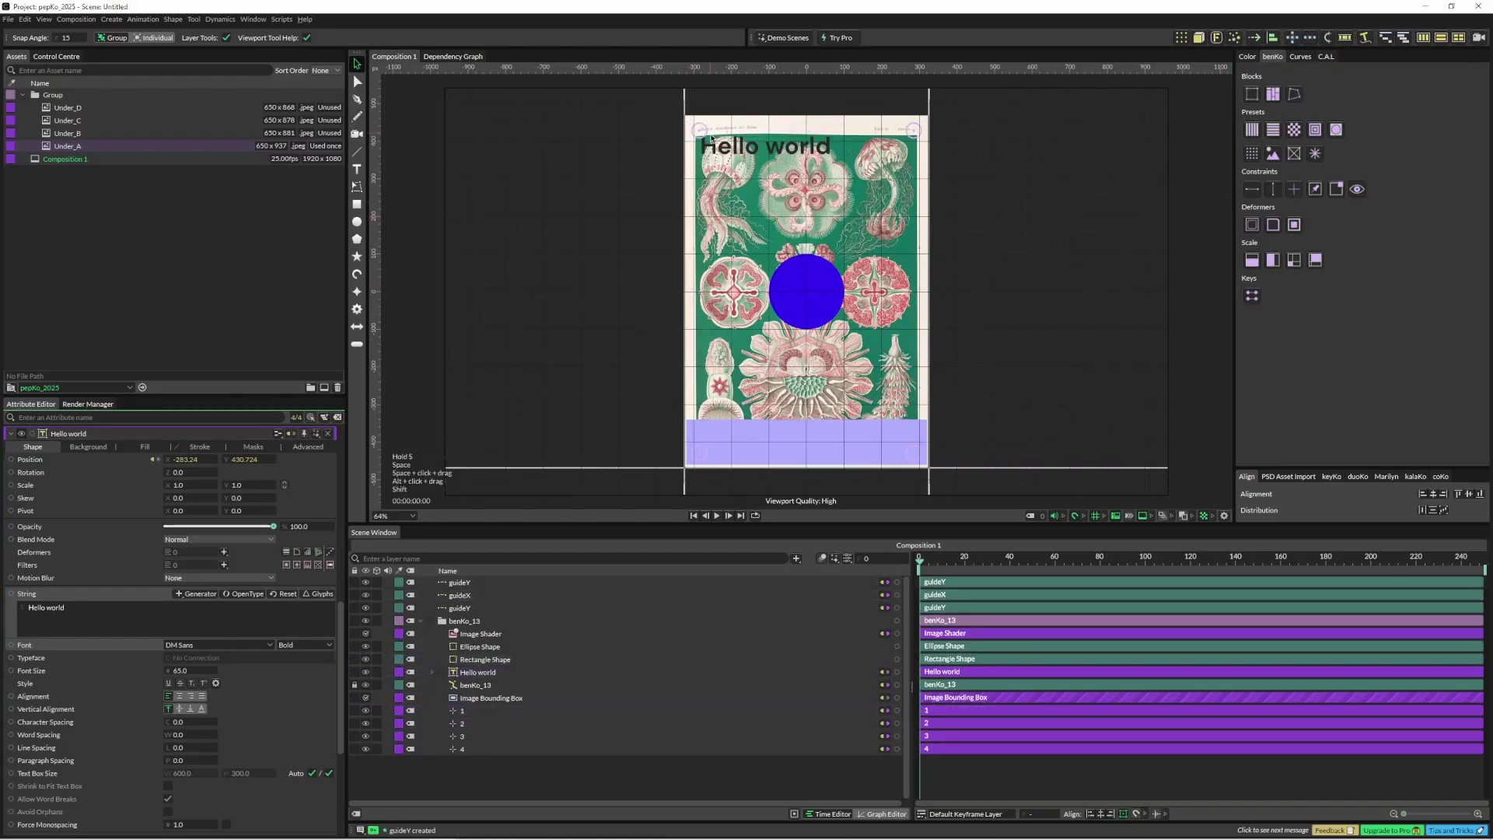
{"action": "left_click_drag", "start_coordinate": [686, 104], "coordinate": [649, 483]}
{"action": "left_click_drag", "start_coordinate": [521, 494], "coordinate": [560, 461]}
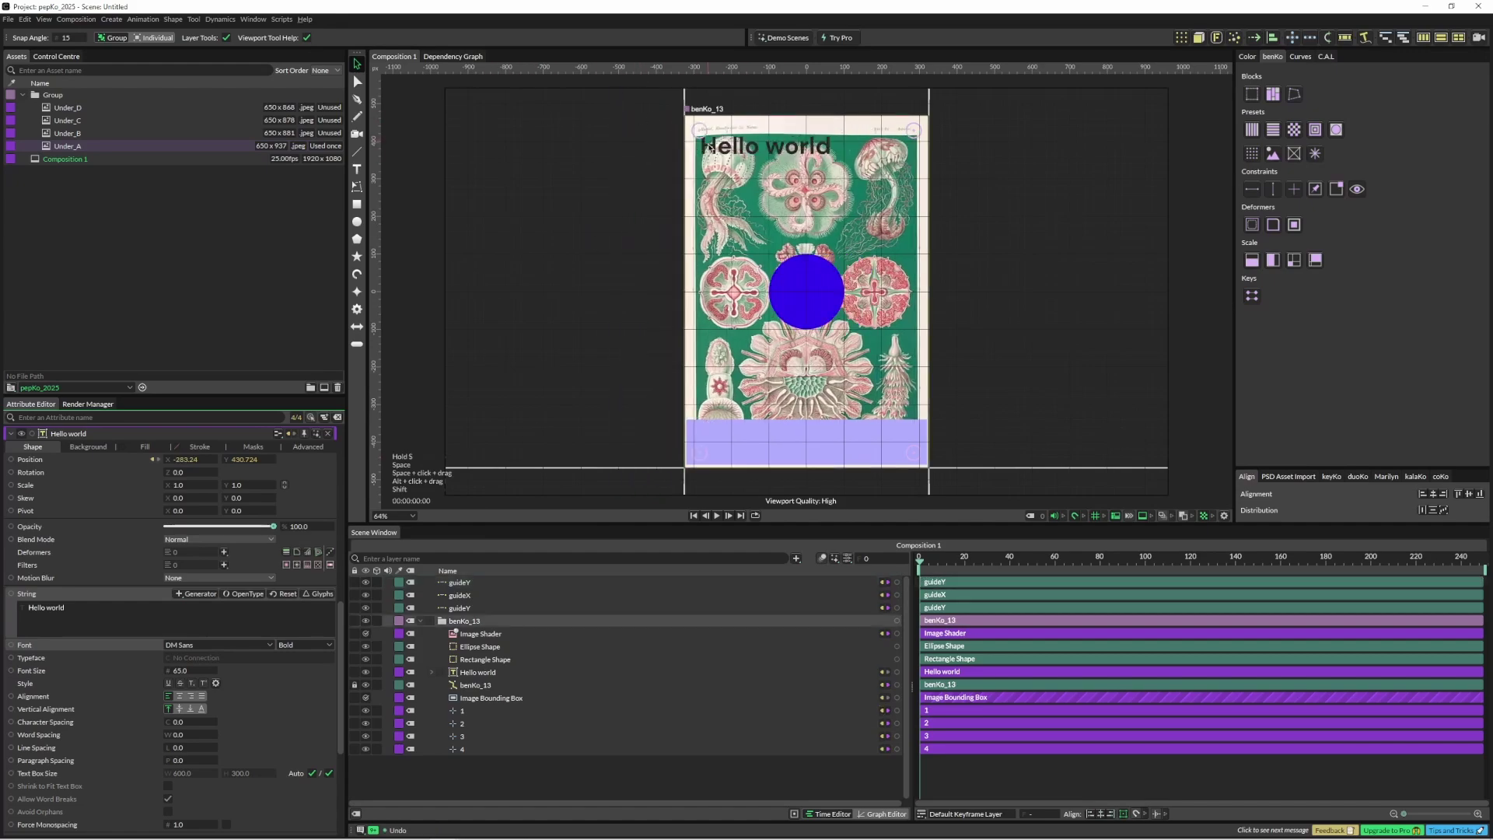
{"action": "left_click", "coordinate": [431, 672]}
{"action": "left_click", "coordinate": [497, 686]}
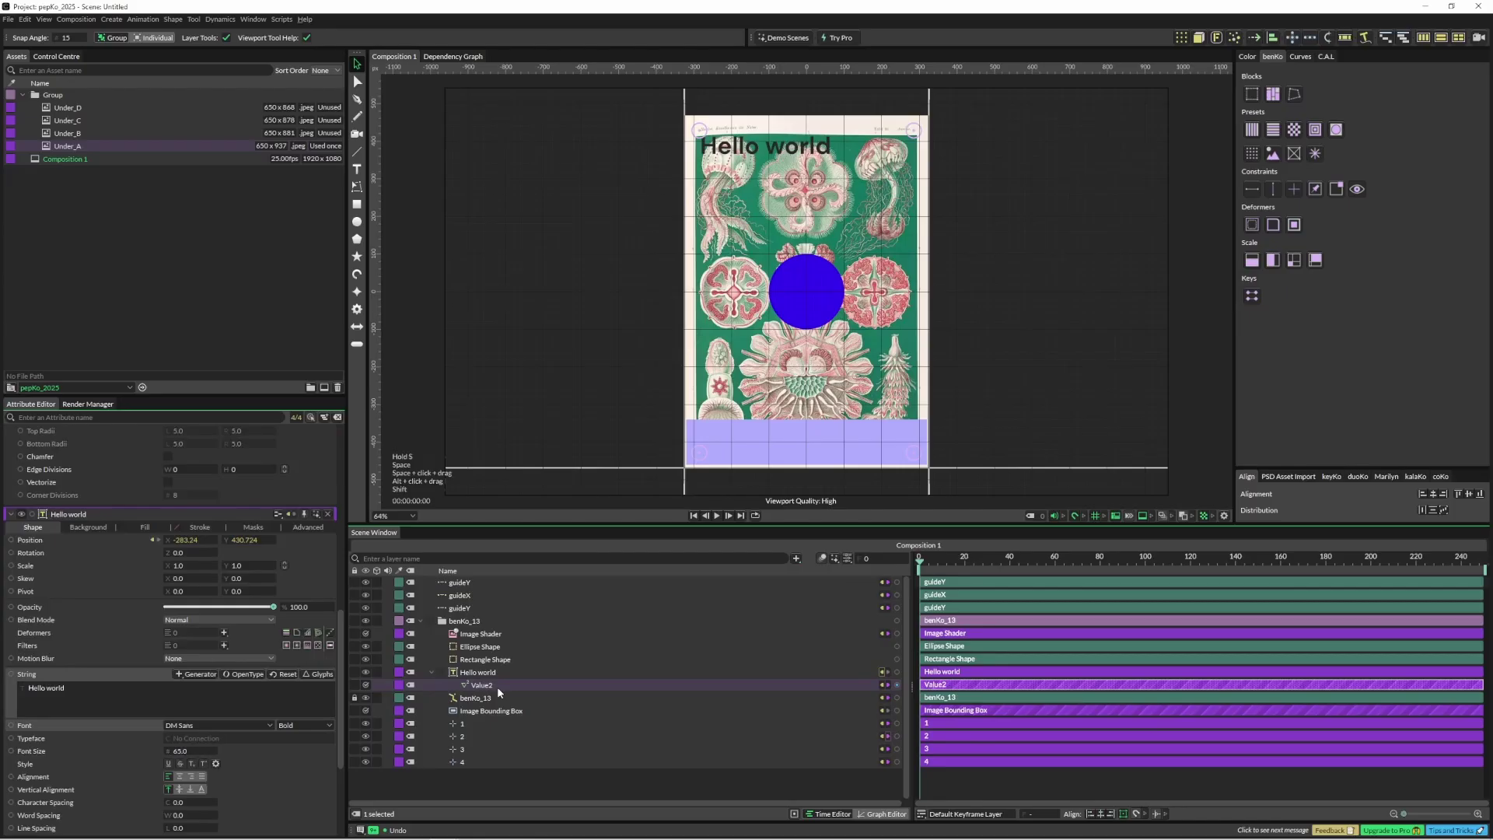
{"action": "scroll", "coordinate": [115, 483], "scroll_direction": "up", "scroll_amount": 2}
{"action": "scroll", "coordinate": [115, 483], "scroll_direction": "up", "scroll_amount": 3}
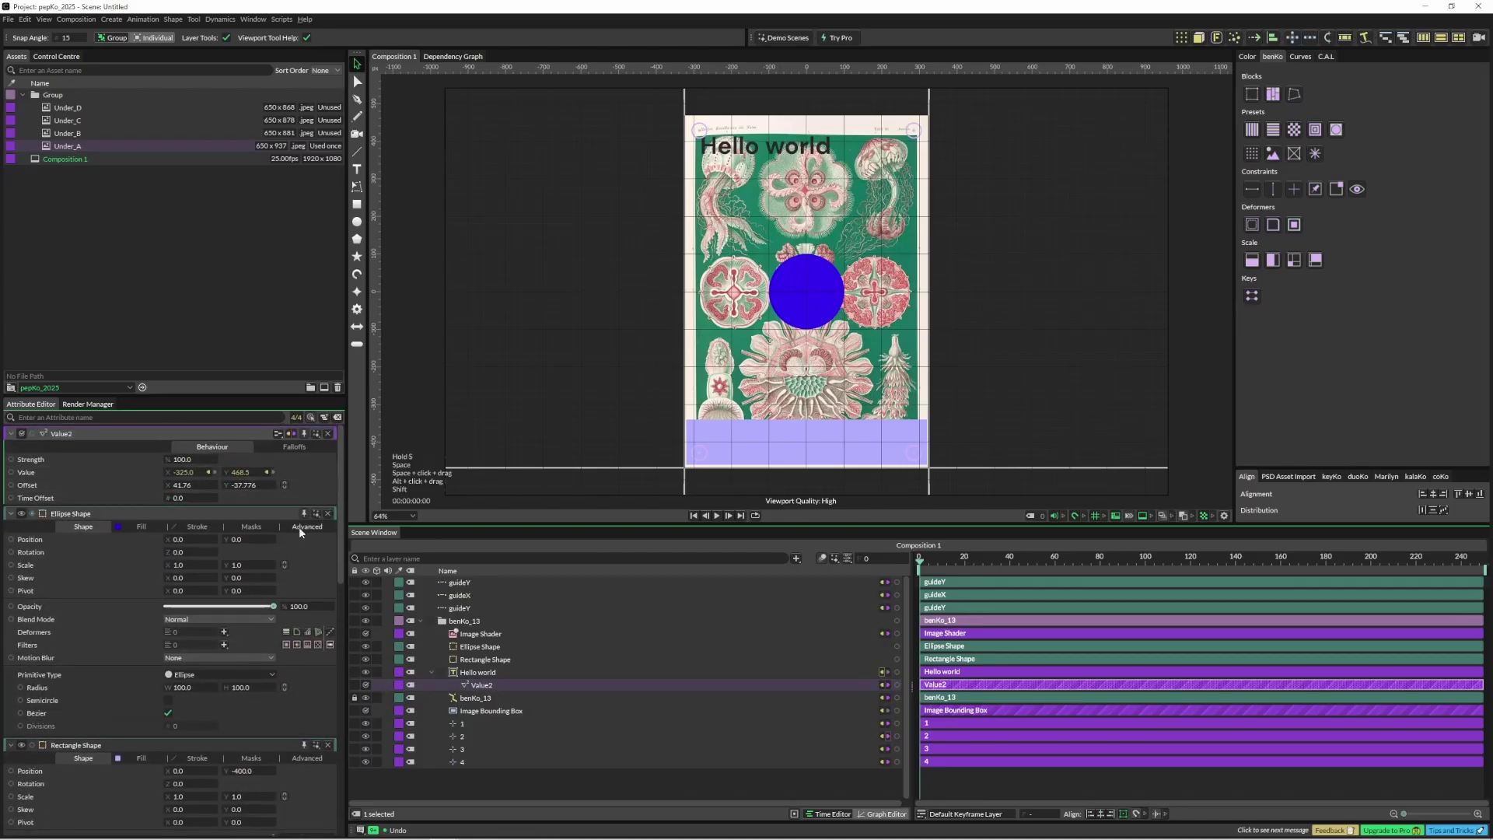
{"action": "left_click", "coordinate": [428, 672]}
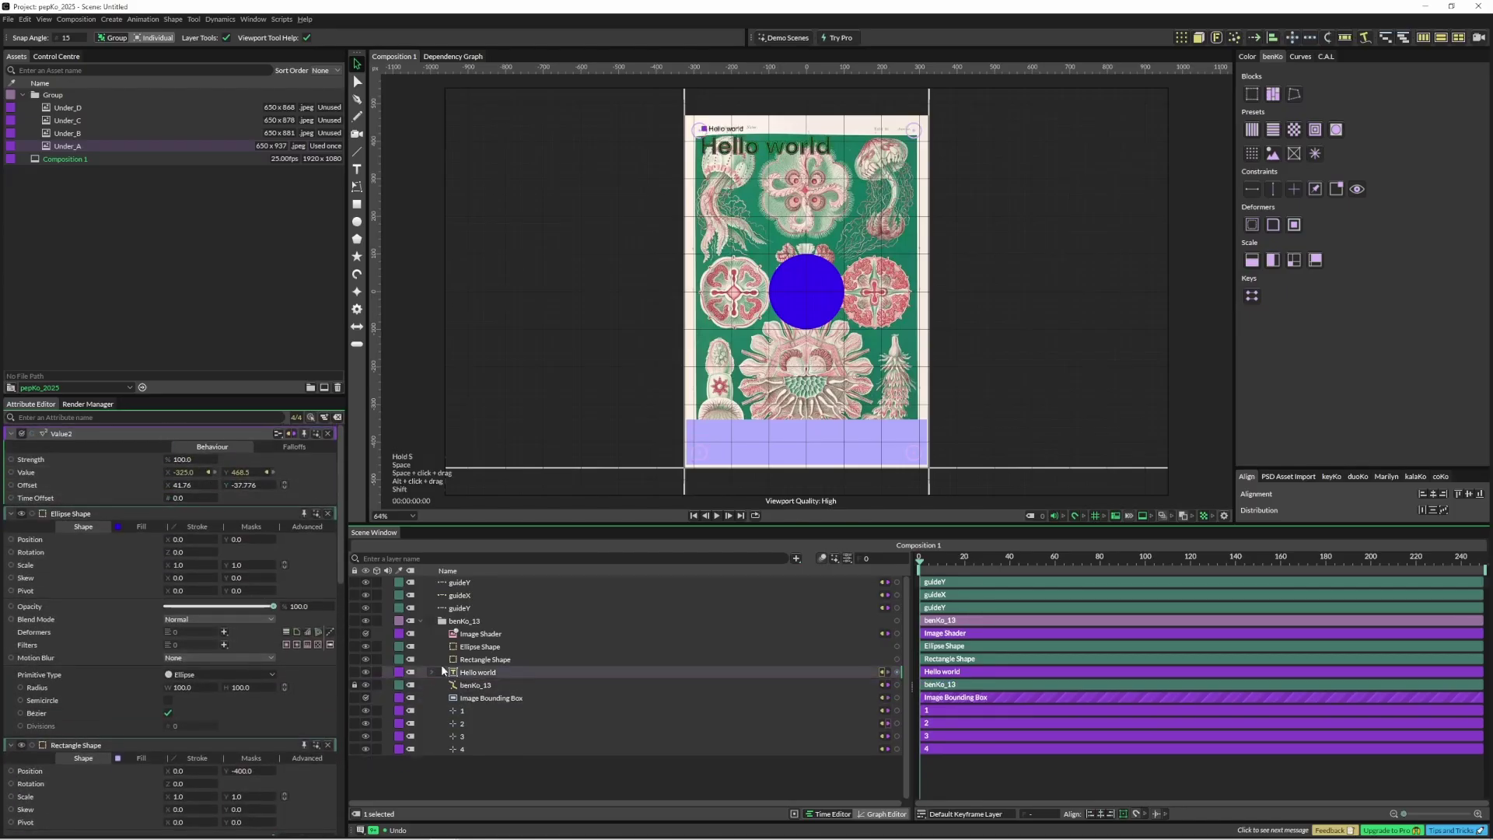
{"action": "left_click", "coordinate": [617, 483]}
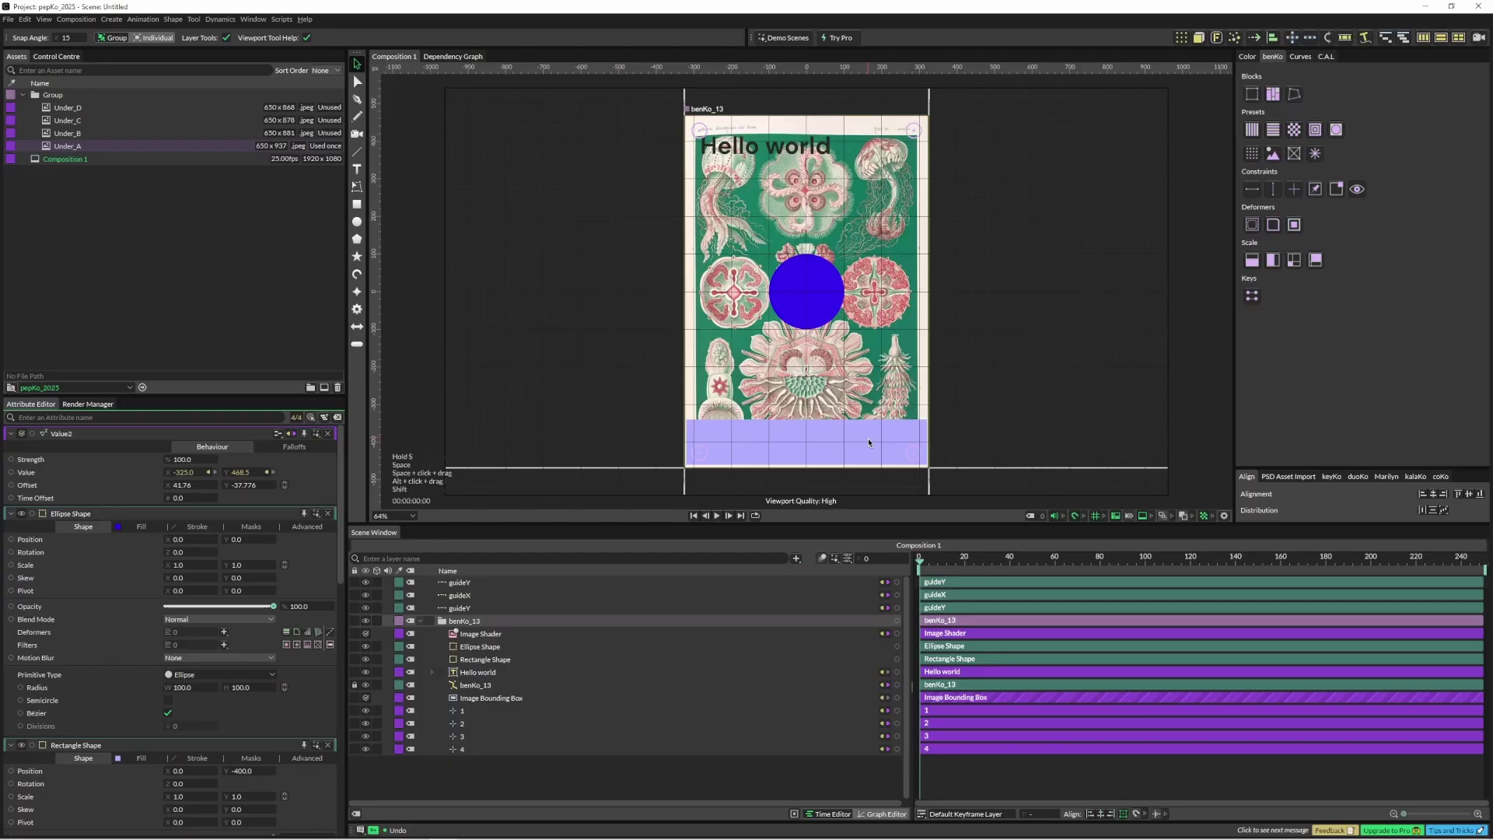
{"action": "left_click", "coordinate": [483, 674]}
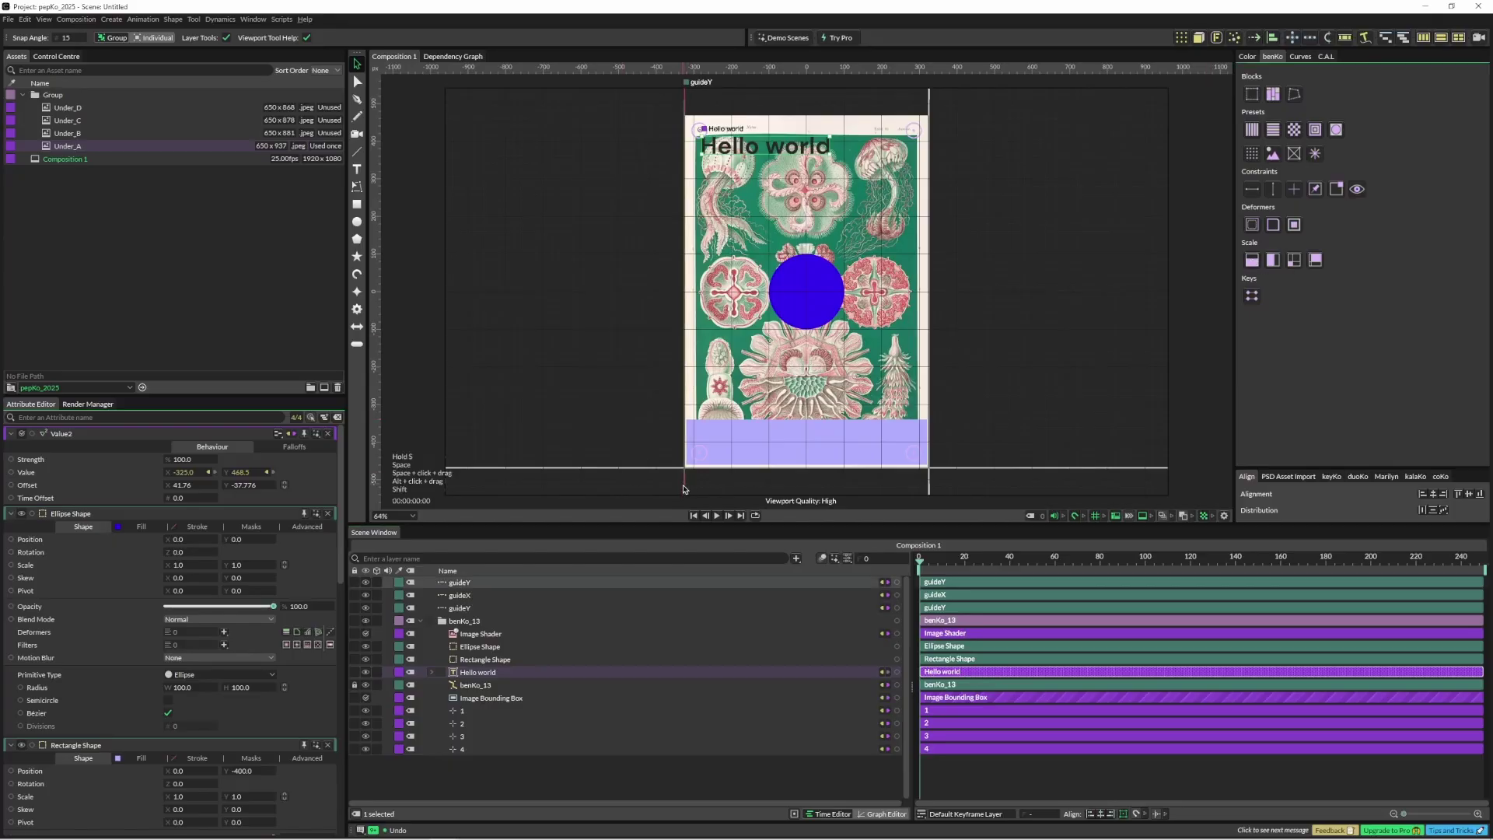
{"action": "left_click_drag", "start_coordinate": [684, 489], "coordinate": [833, 478]}
Give the lavender rectangle an Align behaviour and drag it down to the image's bottom edge
{"action": "key", "text": "ctrl+z"}
{"action": "left_click", "coordinate": [482, 670]}
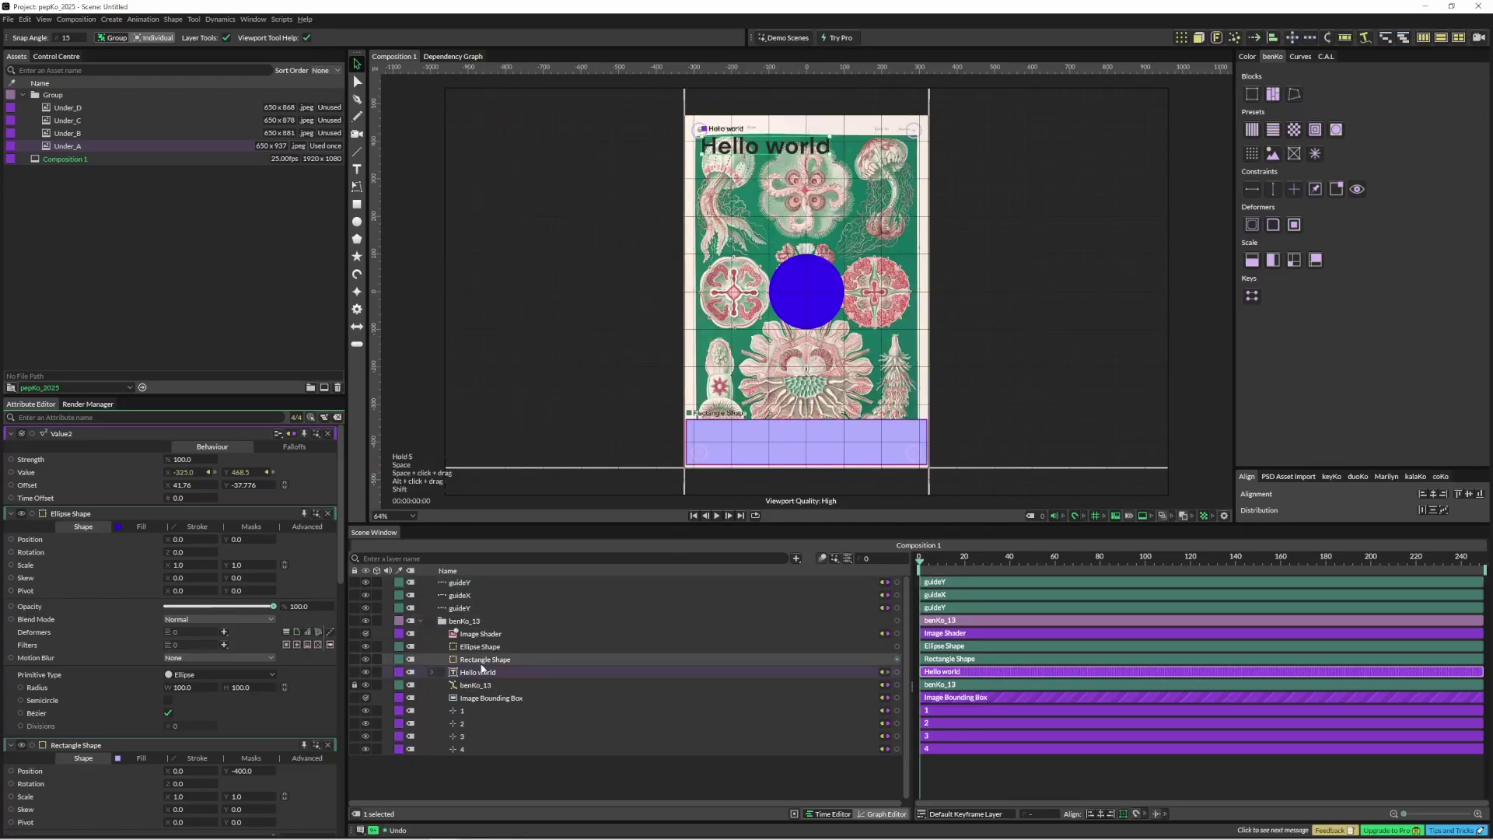
{"action": "left_click", "coordinate": [859, 462]}
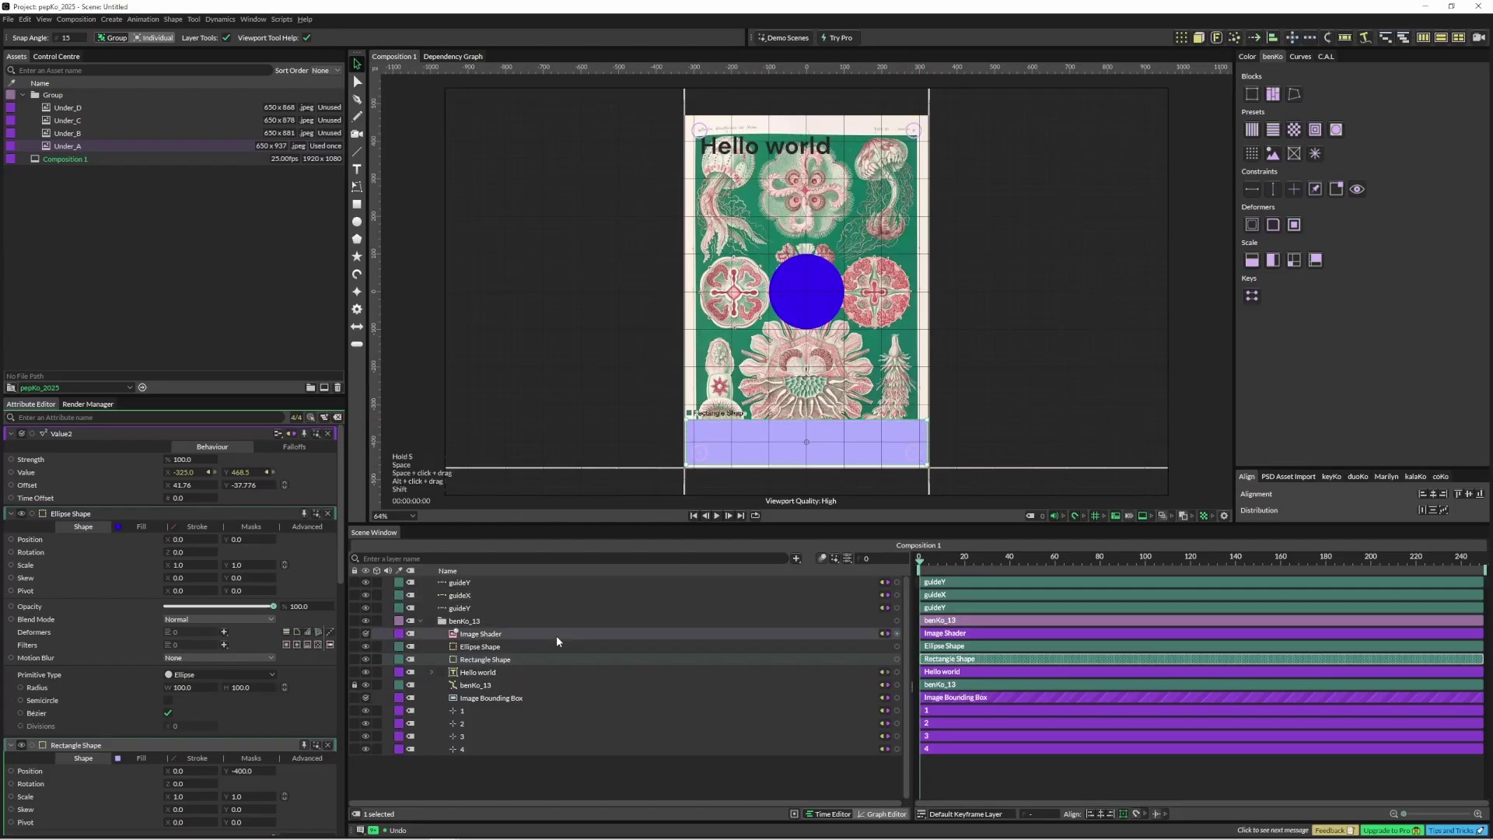
{"action": "left_click", "coordinate": [1273, 37]}
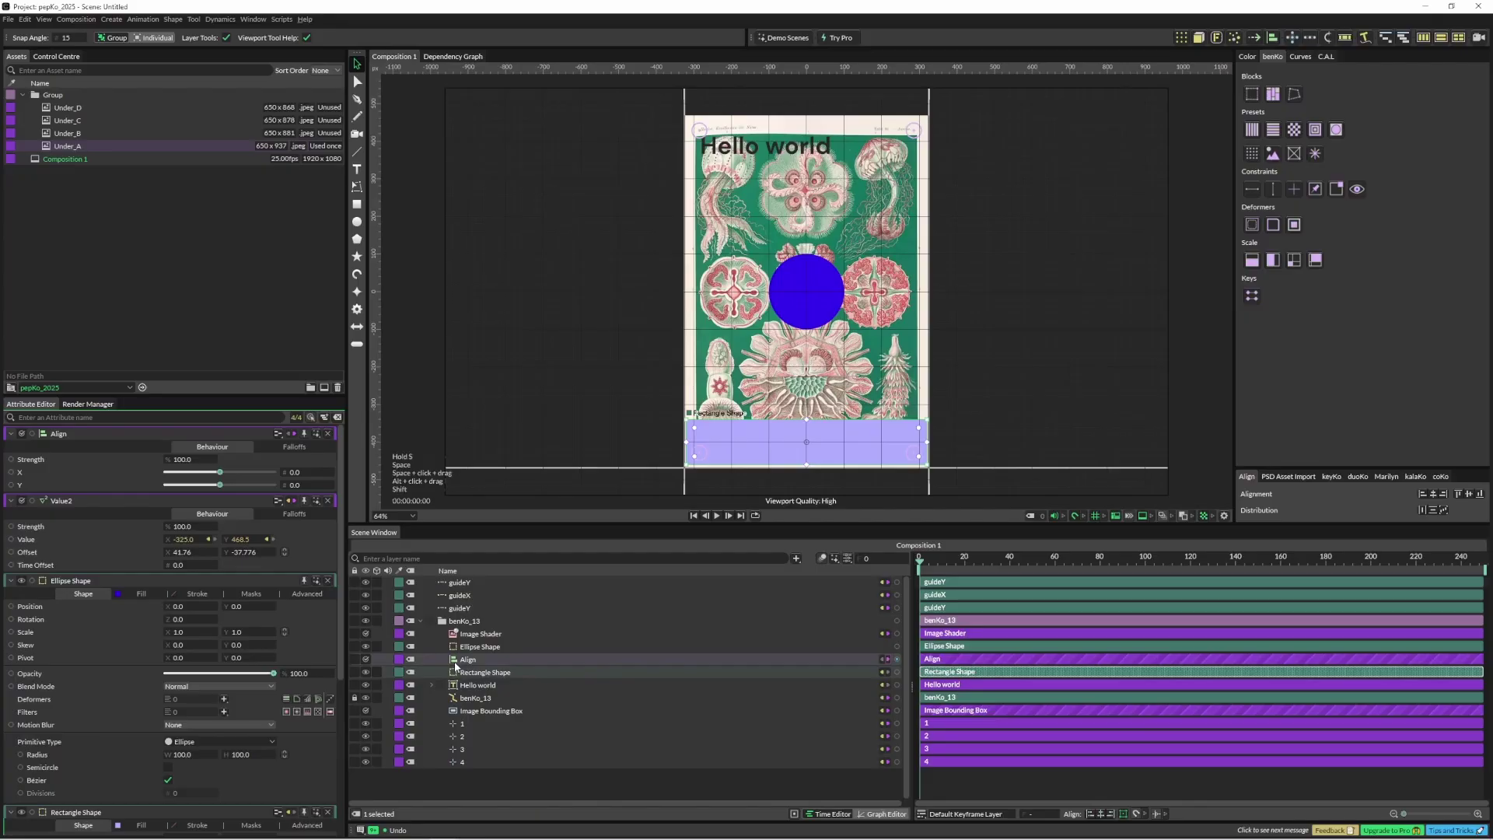
{"action": "left_click_drag", "start_coordinate": [465, 661], "coordinate": [474, 680]}
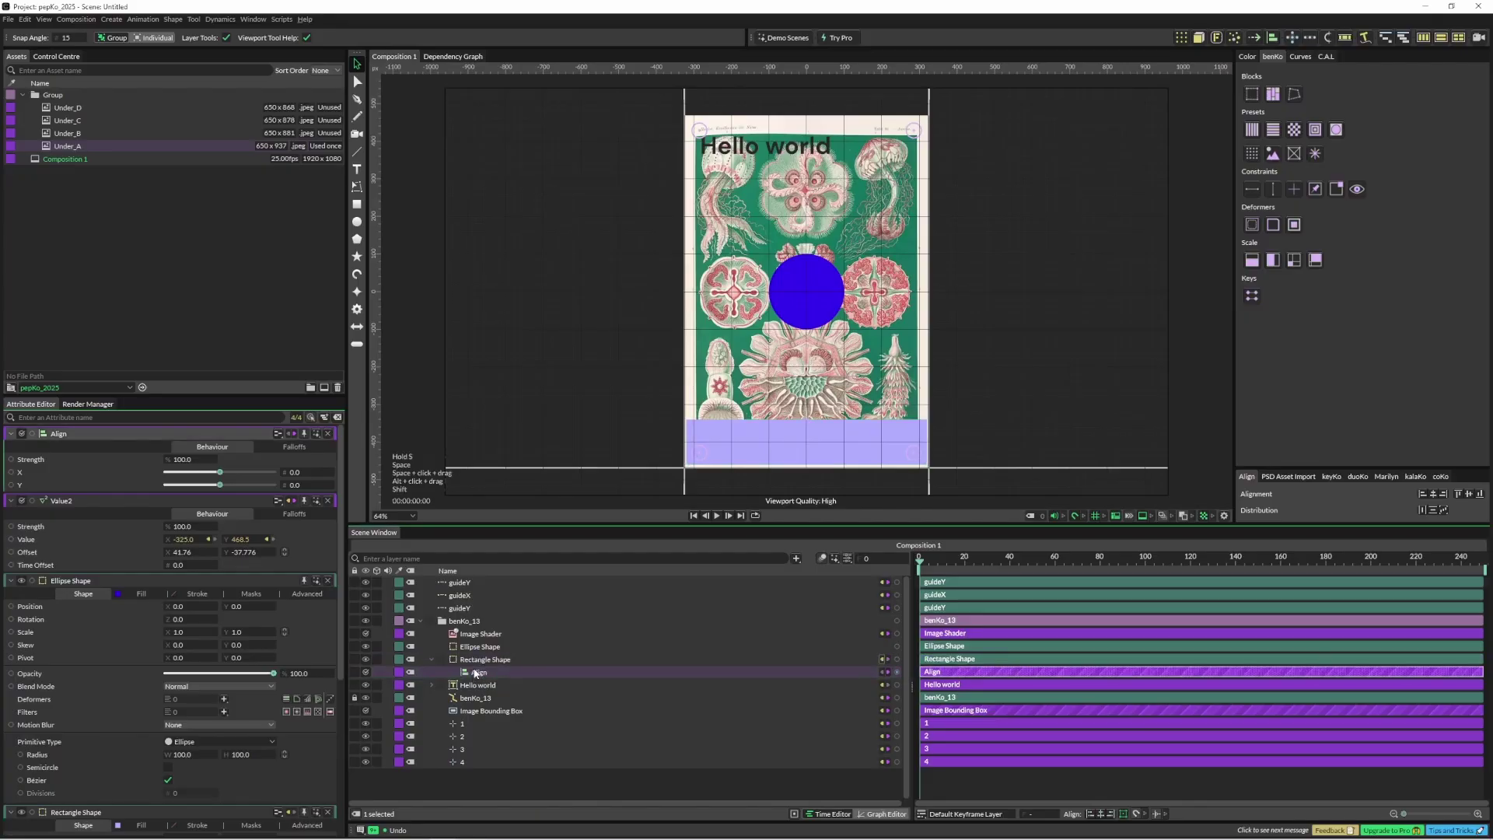
{"action": "left_click_drag", "start_coordinate": [235, 485], "coordinate": [277, 485]}
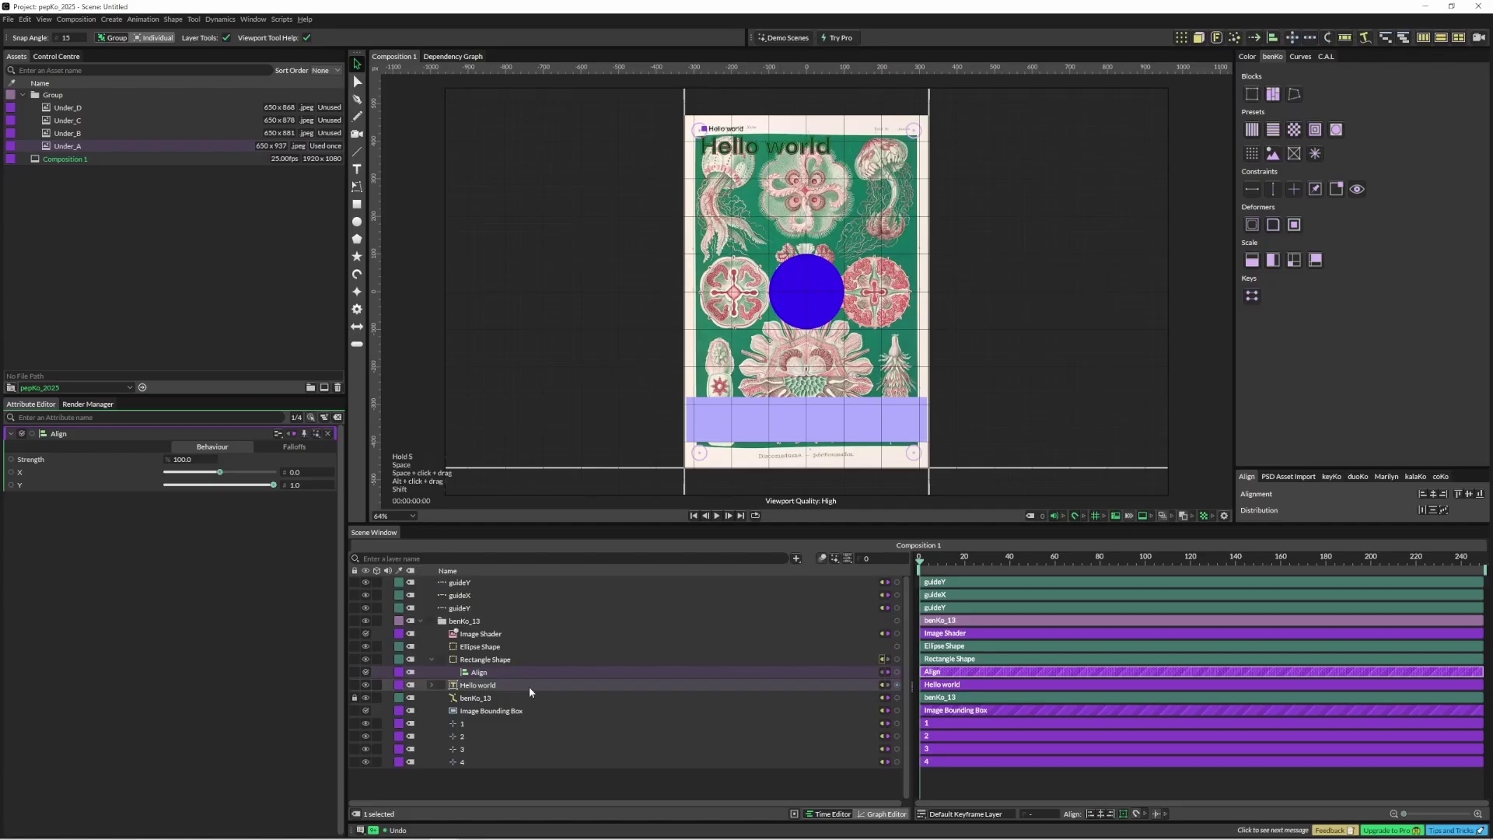
{"action": "left_click", "coordinate": [506, 659]}
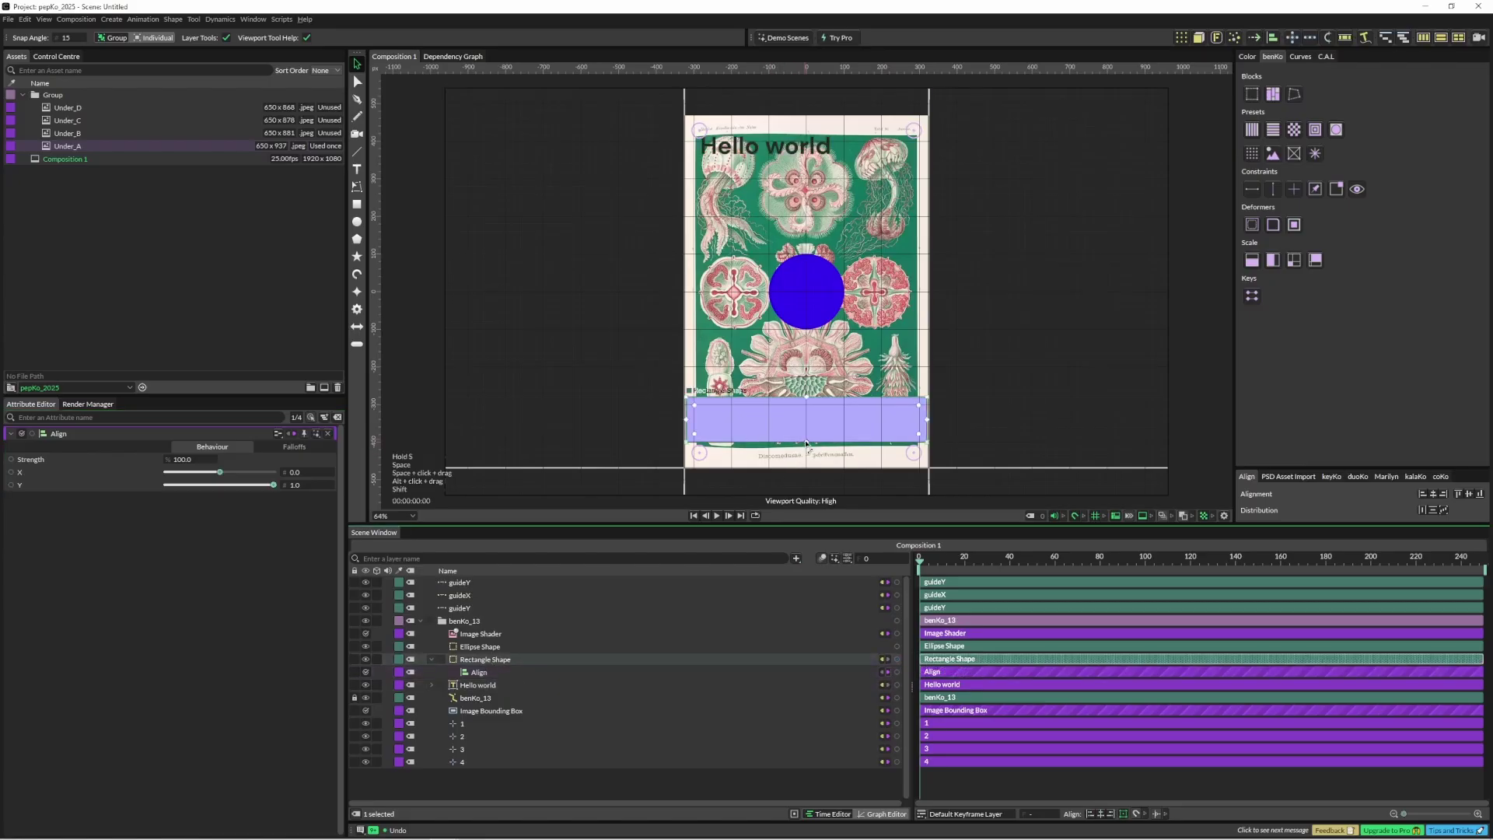
{"action": "left_click_drag", "start_coordinate": [859, 423], "coordinate": [865, 450]}
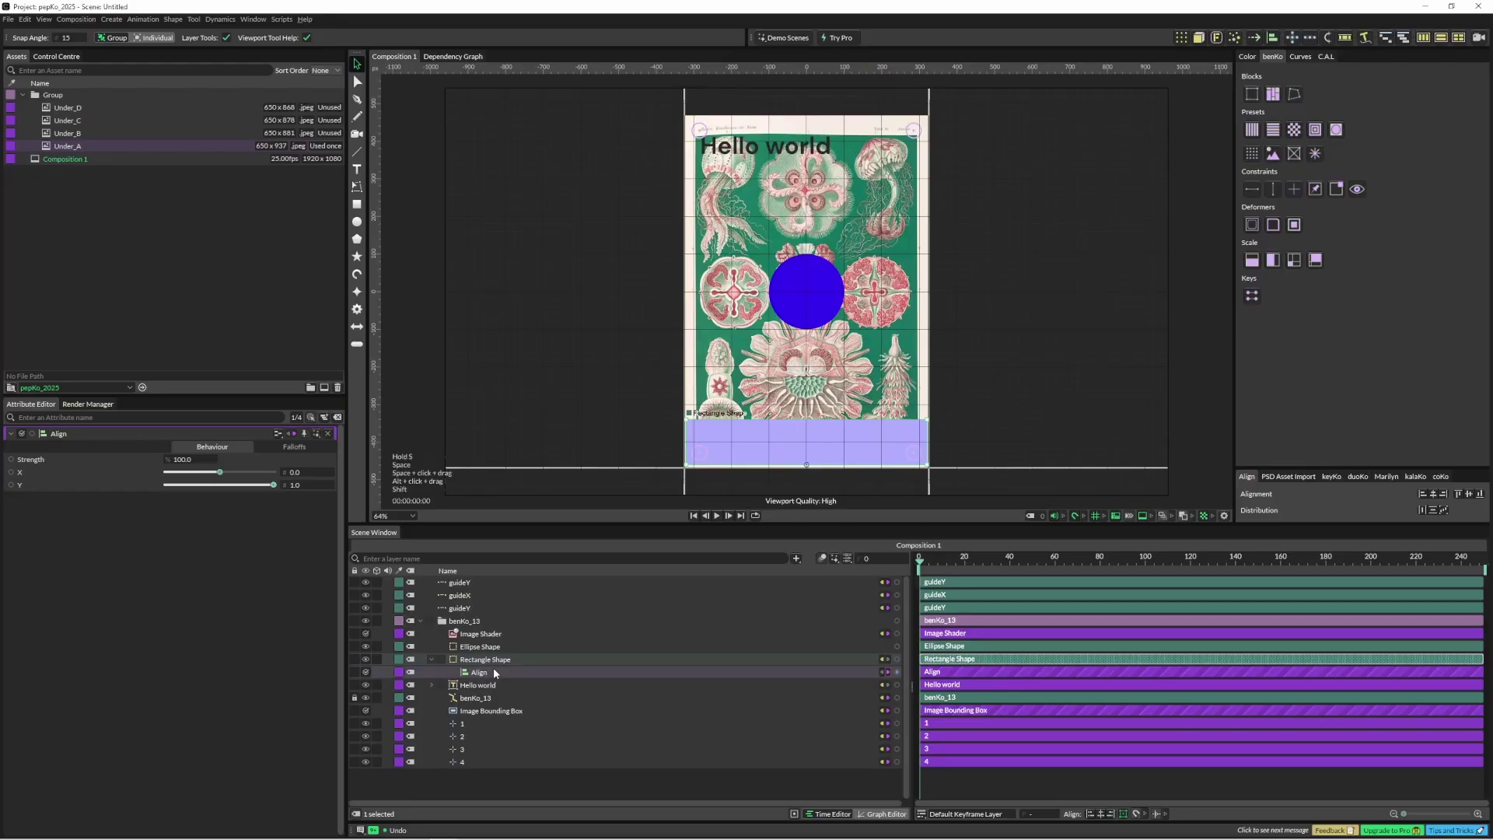
Add a Bounding Box Constraint to the lavender rectangle and set its Height to 100
{"action": "left_click", "coordinate": [1335, 192]}
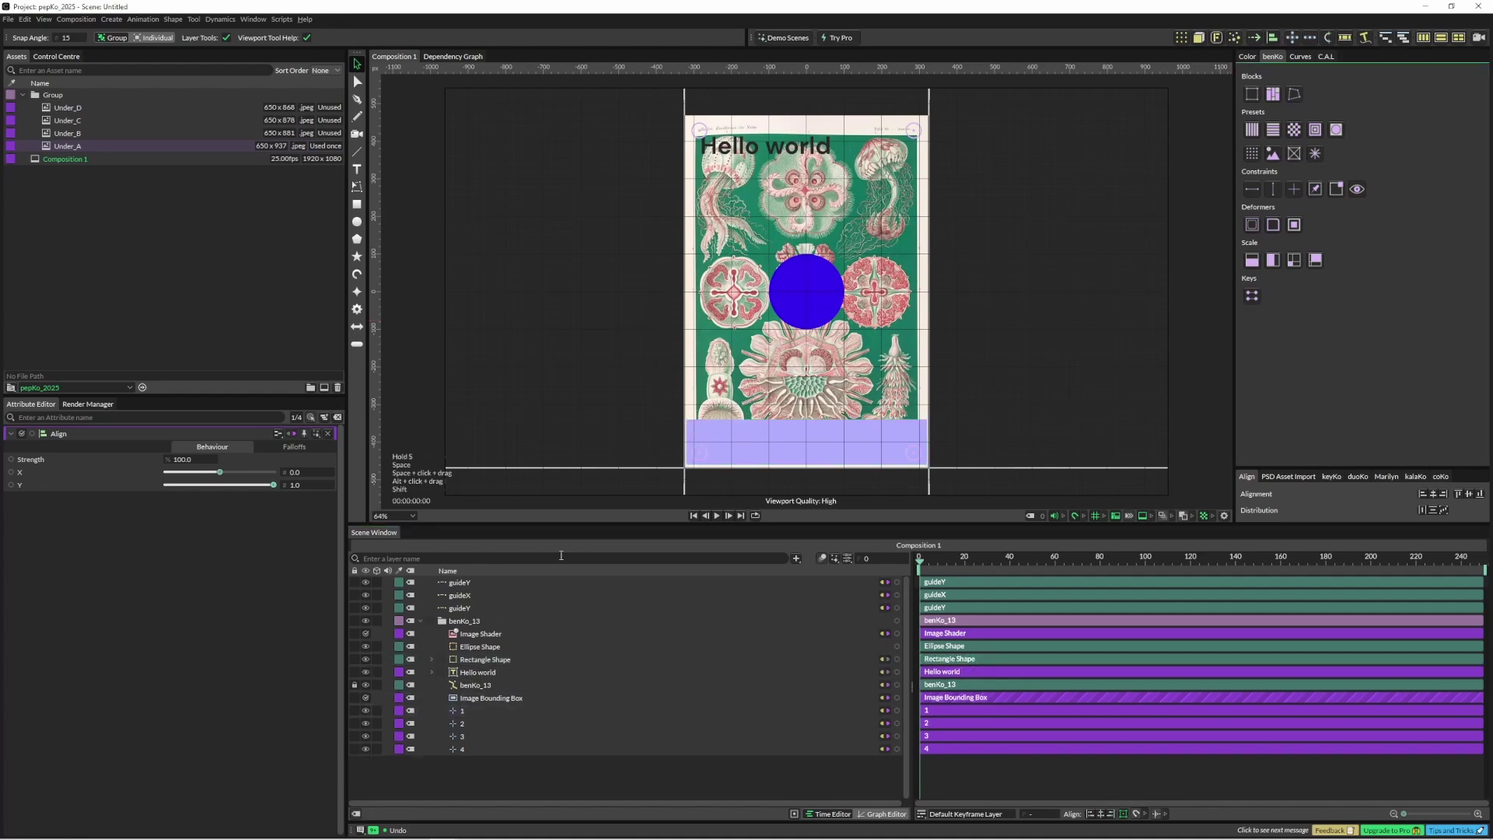
{"action": "left_click", "coordinate": [432, 659]}
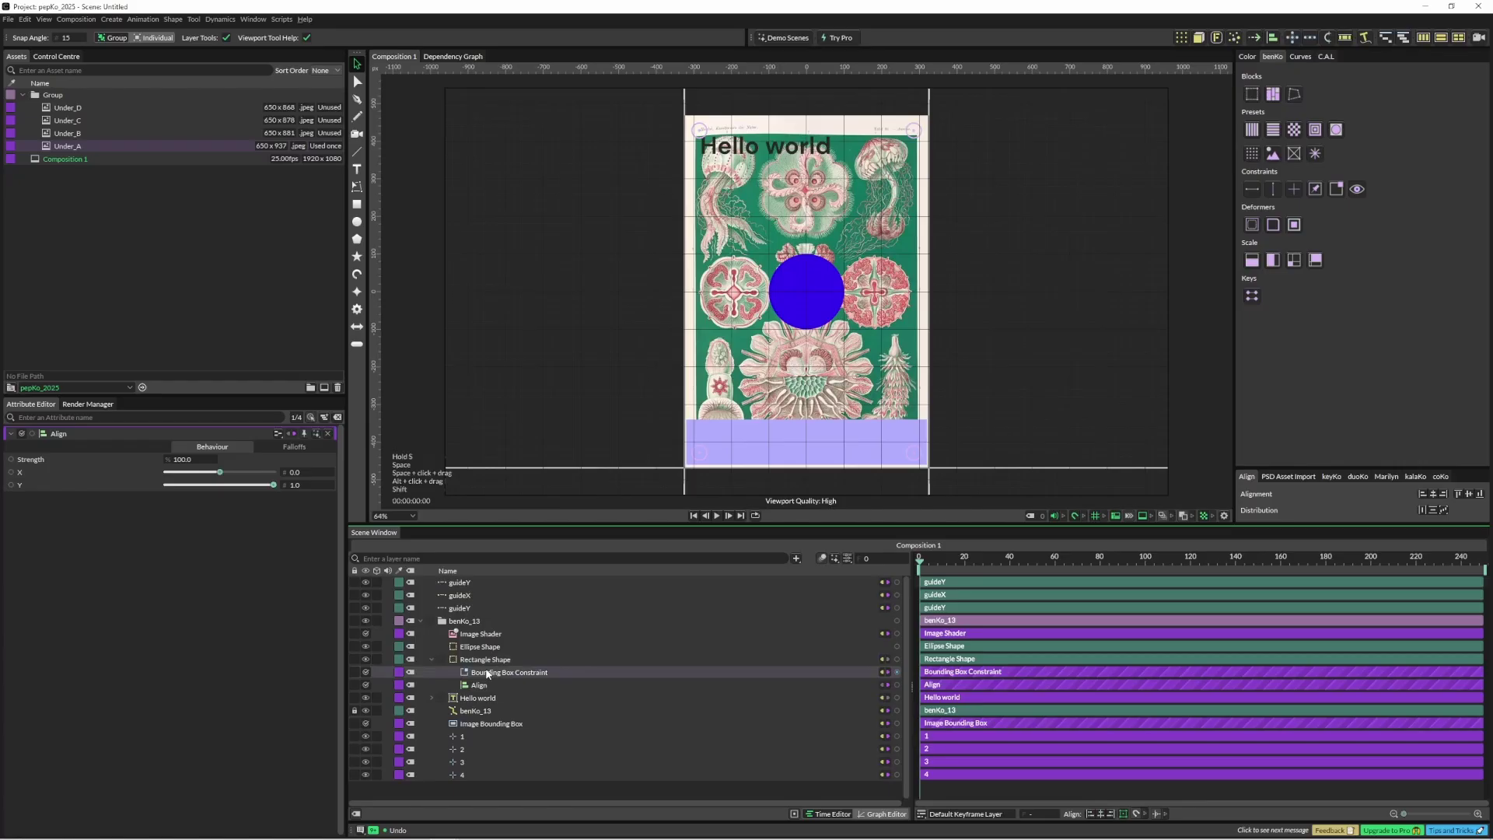
{"action": "left_click", "coordinate": [487, 674]}
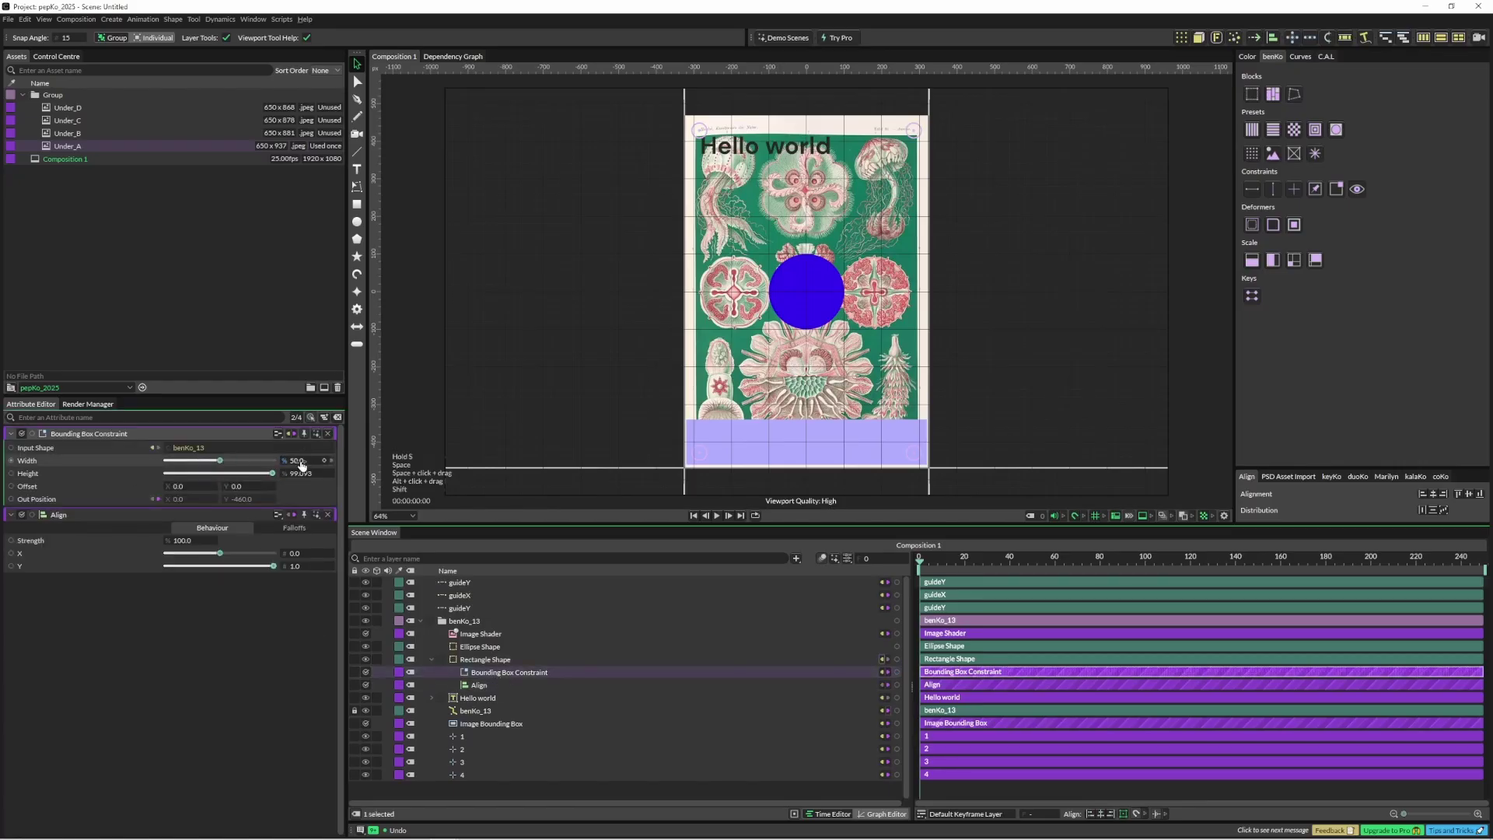
{"action": "left_click_drag", "start_coordinate": [257, 477], "coordinate": [312, 482]}
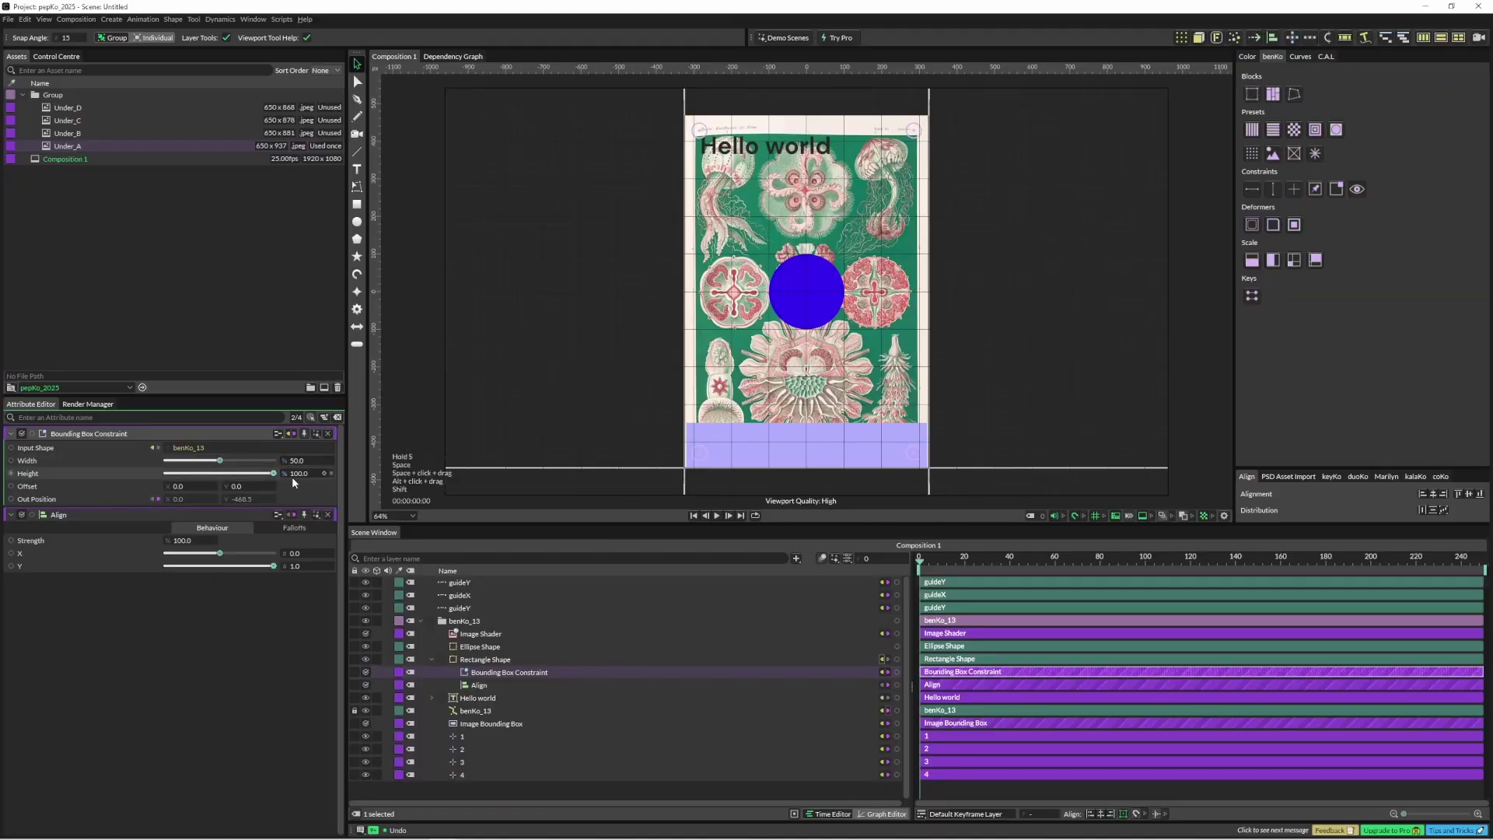
{"action": "left_click_drag", "start_coordinate": [272, 477], "coordinate": [294, 479]}
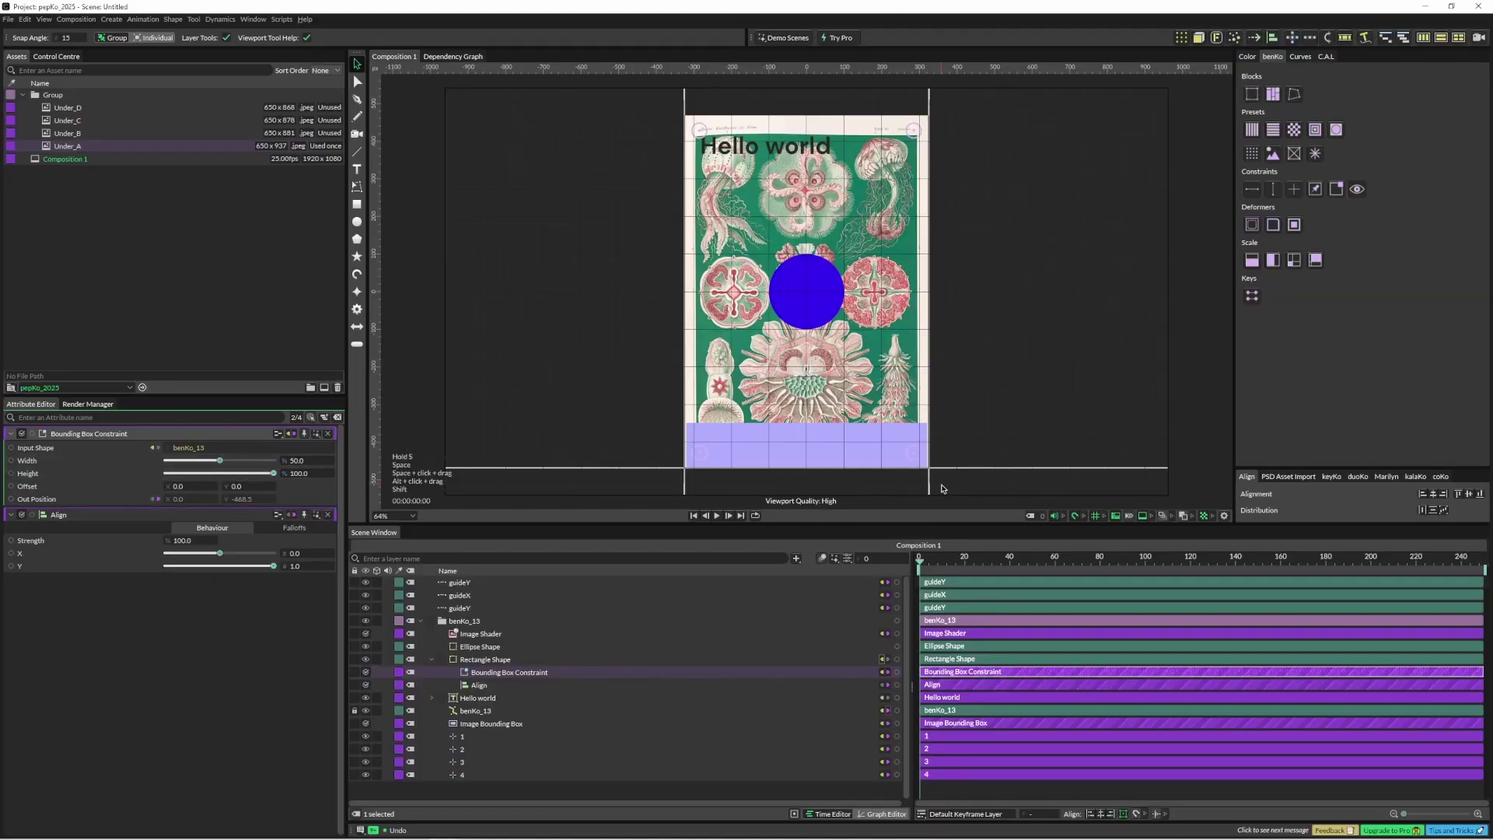
Test the band by moving the horizontal and vertical guides, reverting each move
{"action": "left_click_drag", "start_coordinate": [983, 469], "coordinate": [1020, 273]}
{"action": "key", "text": "Escape"}
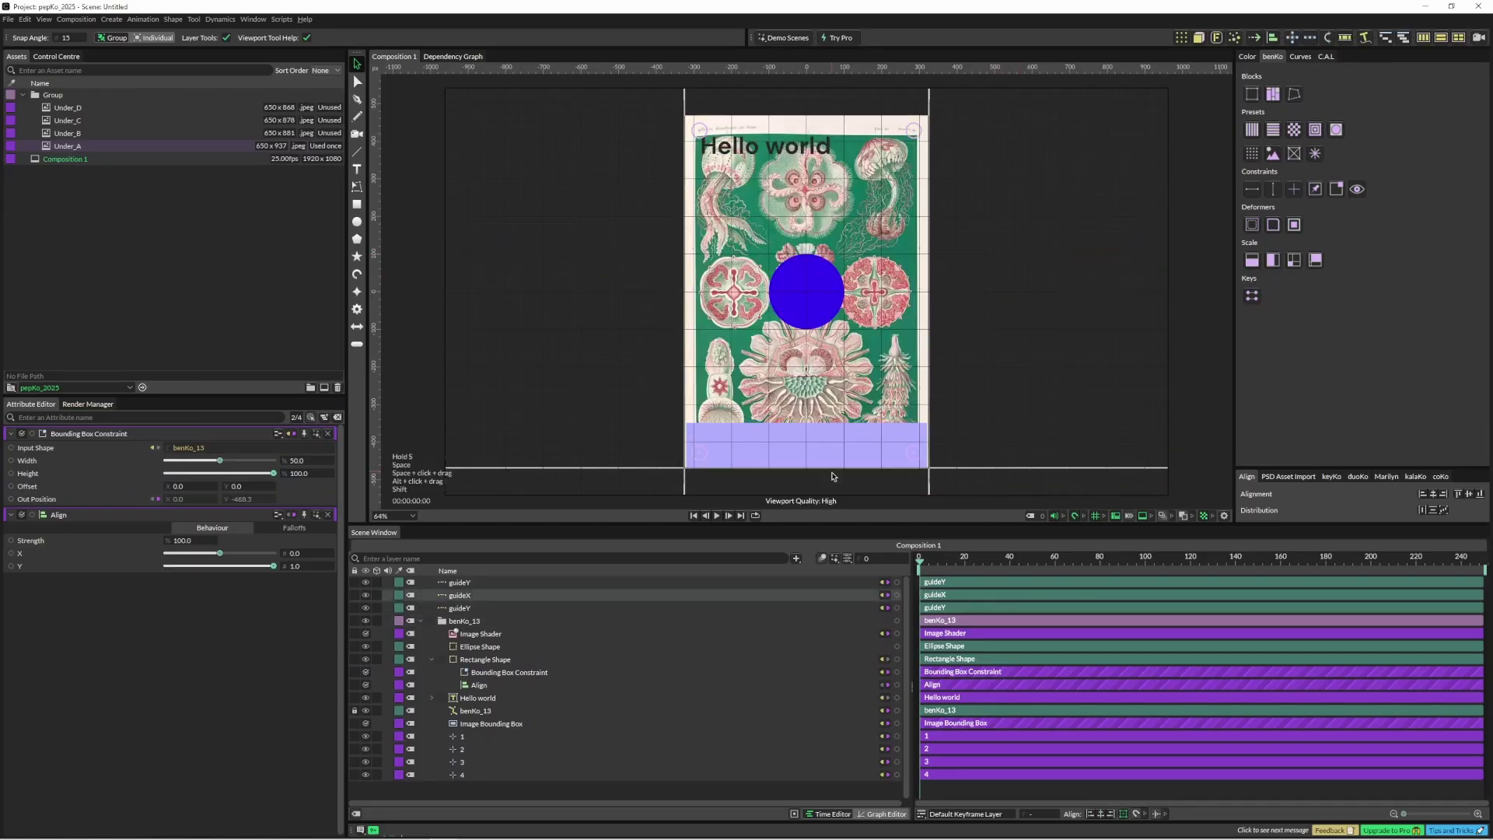
{"action": "left_click", "coordinate": [687, 493]}
{"action": "left_click_drag", "start_coordinate": [687, 493], "coordinate": [614, 495]}
{"action": "key", "text": "Escape"}
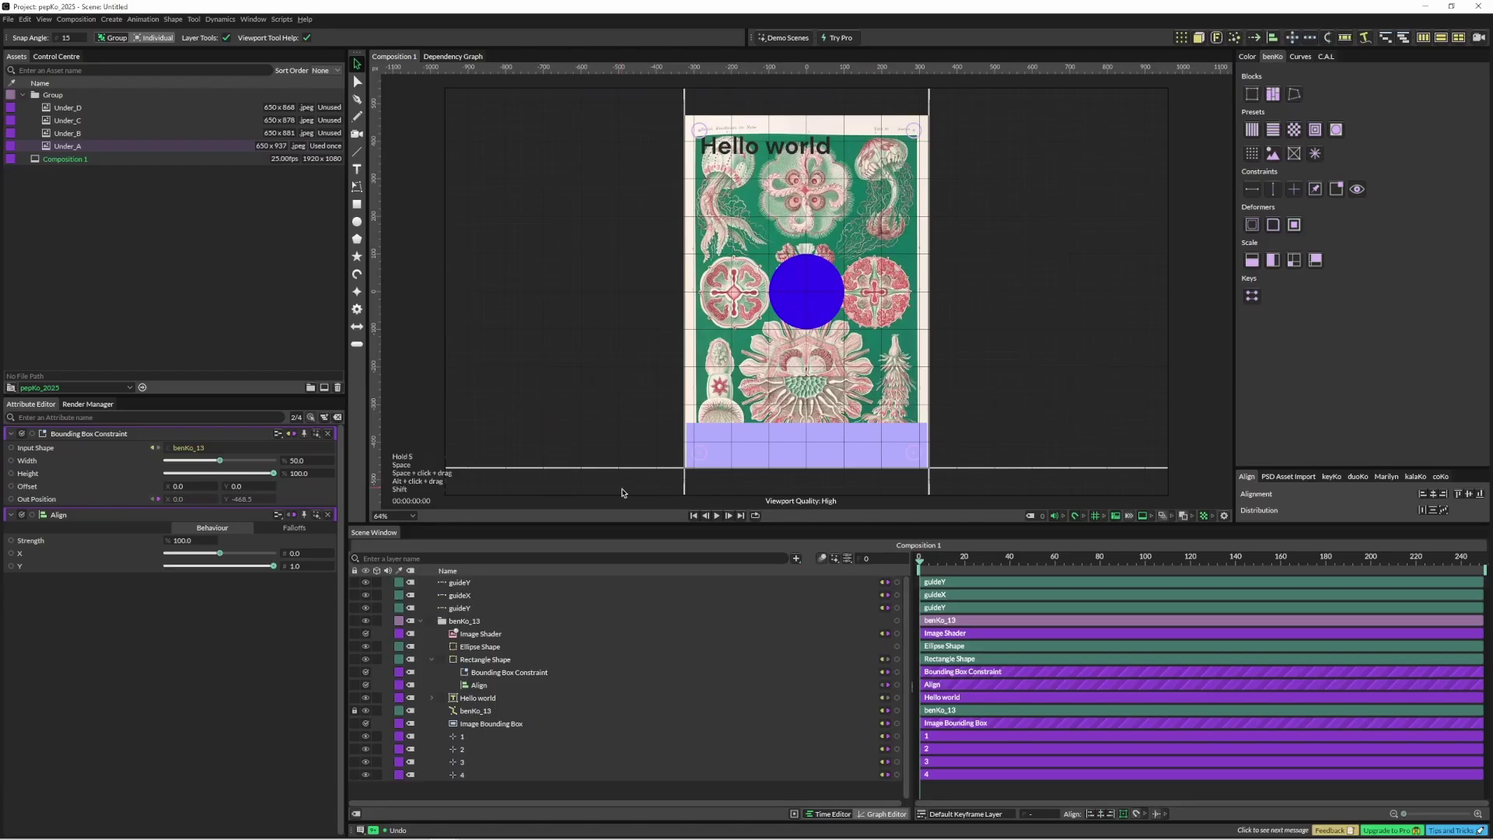
Link Image Bounding Box Size W to Rectangle.Size.W and test it with the right guide
{"action": "left_click", "coordinate": [462, 725]}
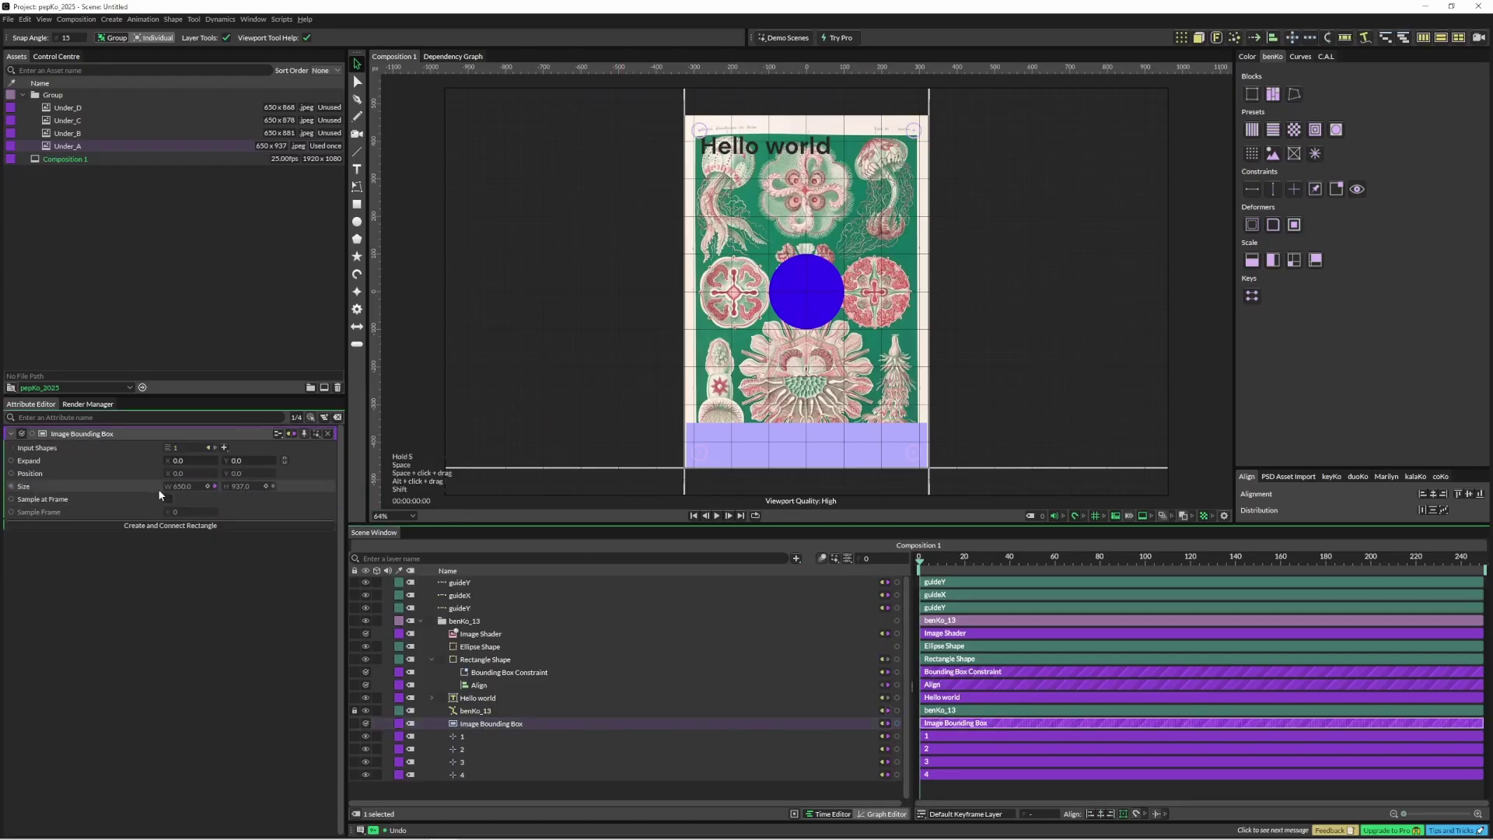
{"action": "left_click_drag", "start_coordinate": [166, 487], "coordinate": [492, 664]}
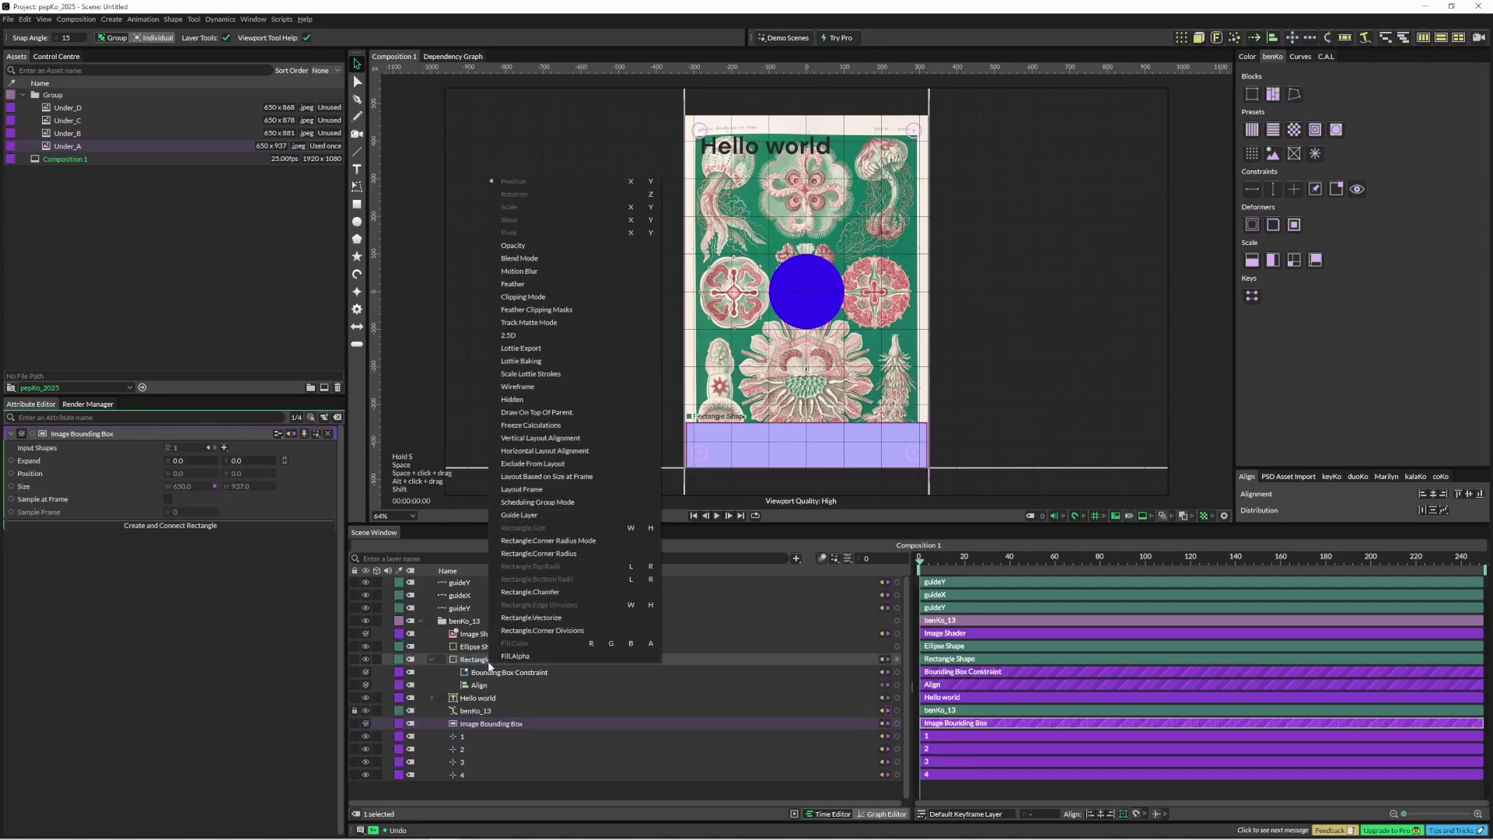
{"action": "left_click", "coordinate": [630, 527]}
{"action": "left_click", "coordinate": [947, 489]}
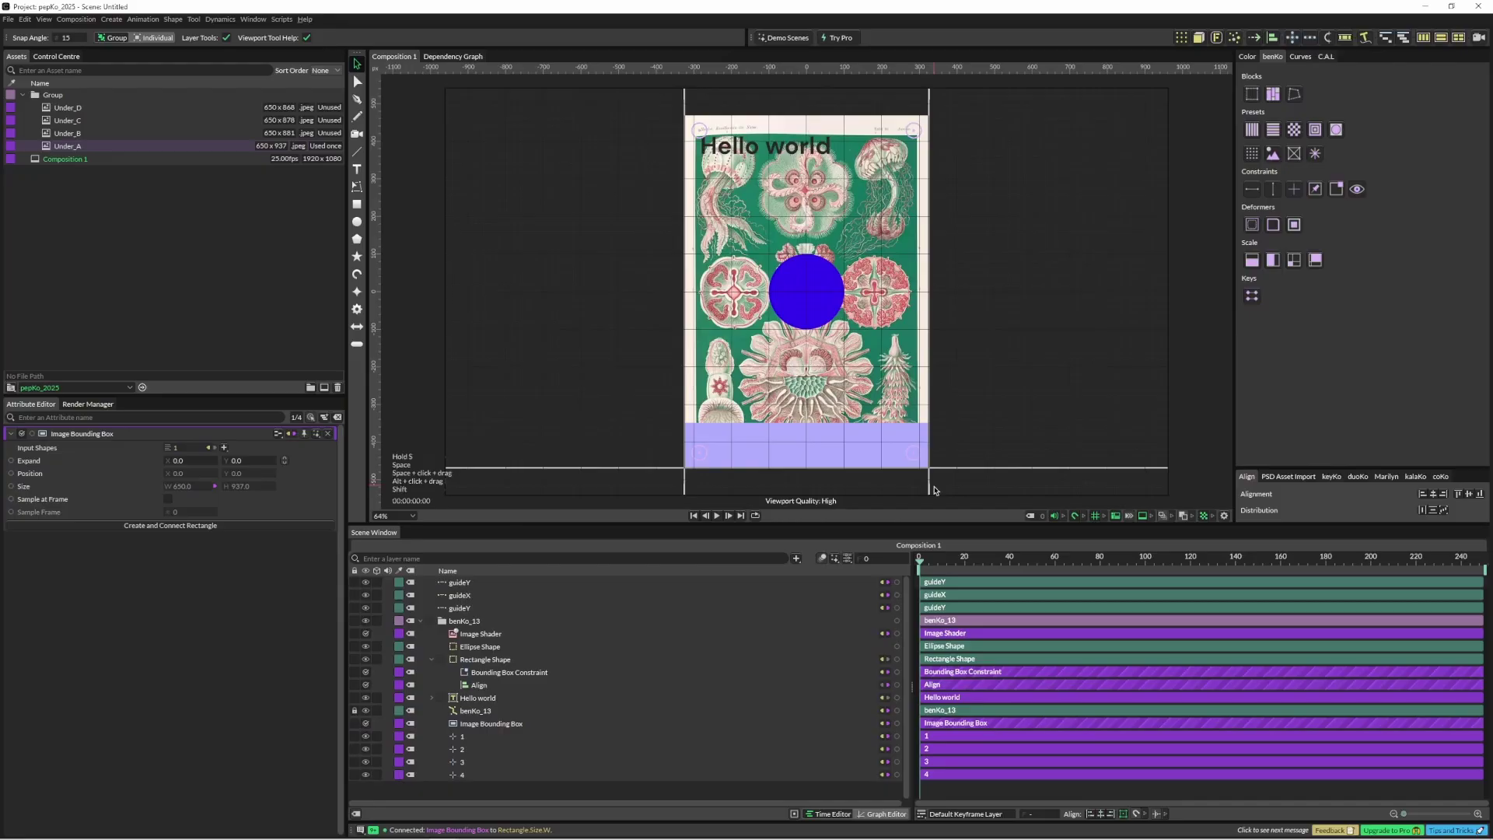
{"action": "left_click_drag", "start_coordinate": [930, 490], "coordinate": [893, 509]}
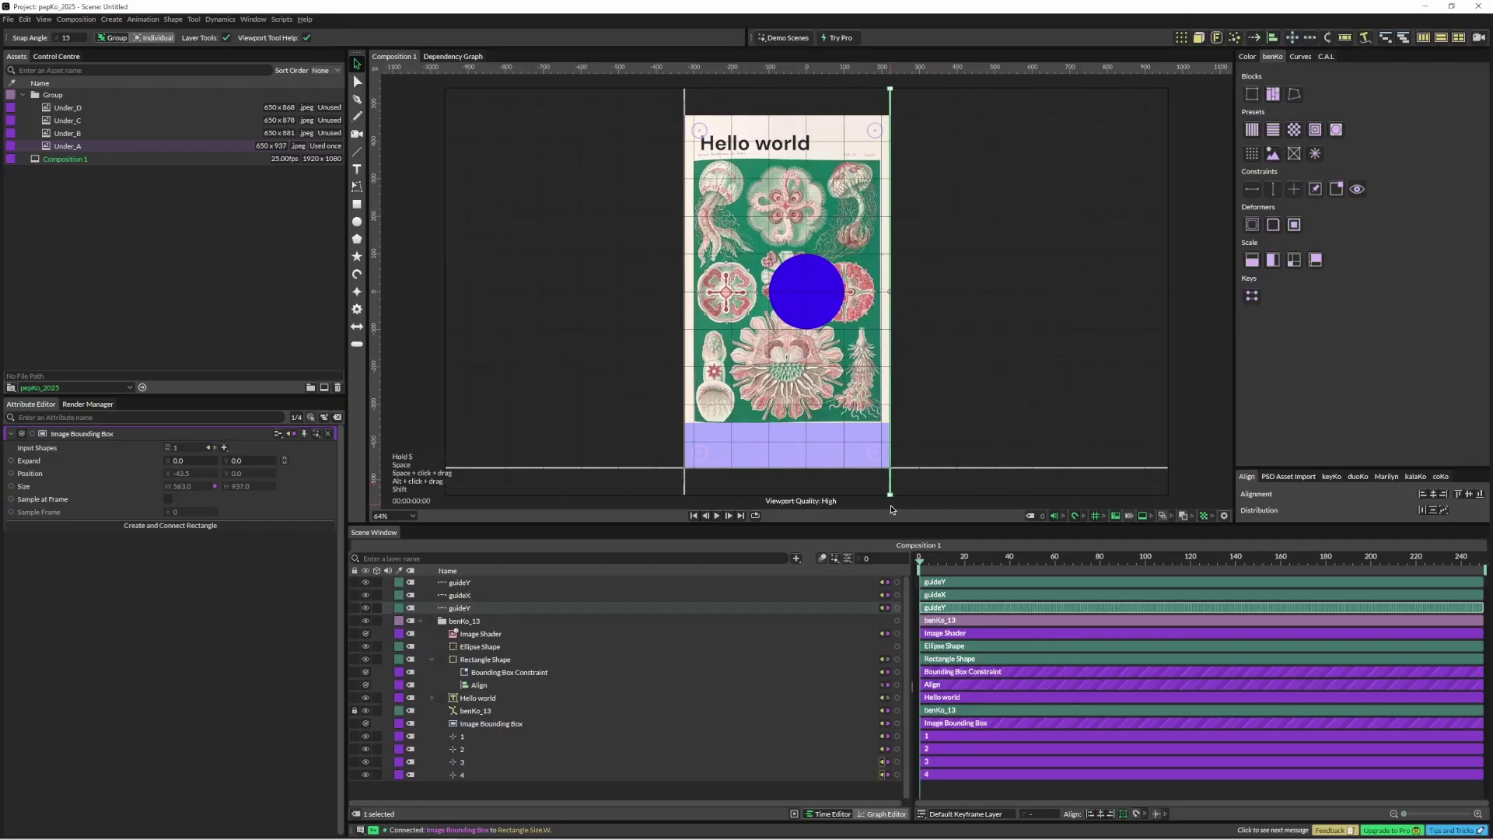
{"action": "key", "text": "ctrl+z"}
{"action": "key", "text": "ctrl+z"}
{"action": "key", "text": "ctrl+z"}
{"action": "key", "text": "ctrl+z"}
Move the blue circle lower, add a bounding box constraint, and test it with the guide
{"action": "left_click", "coordinate": [805, 327]}
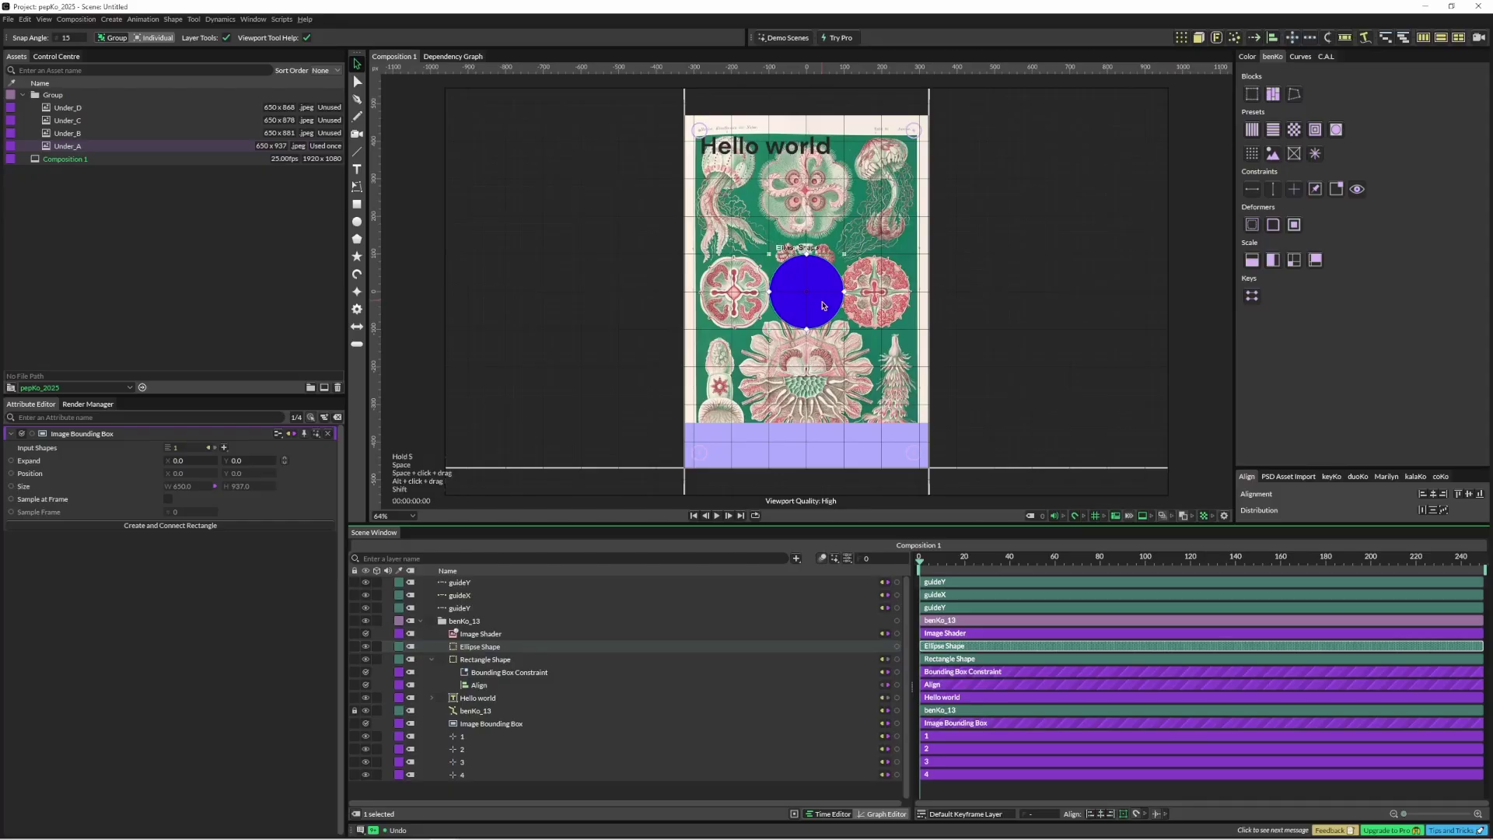
{"action": "left_click_drag", "start_coordinate": [823, 305], "coordinate": [814, 339]}
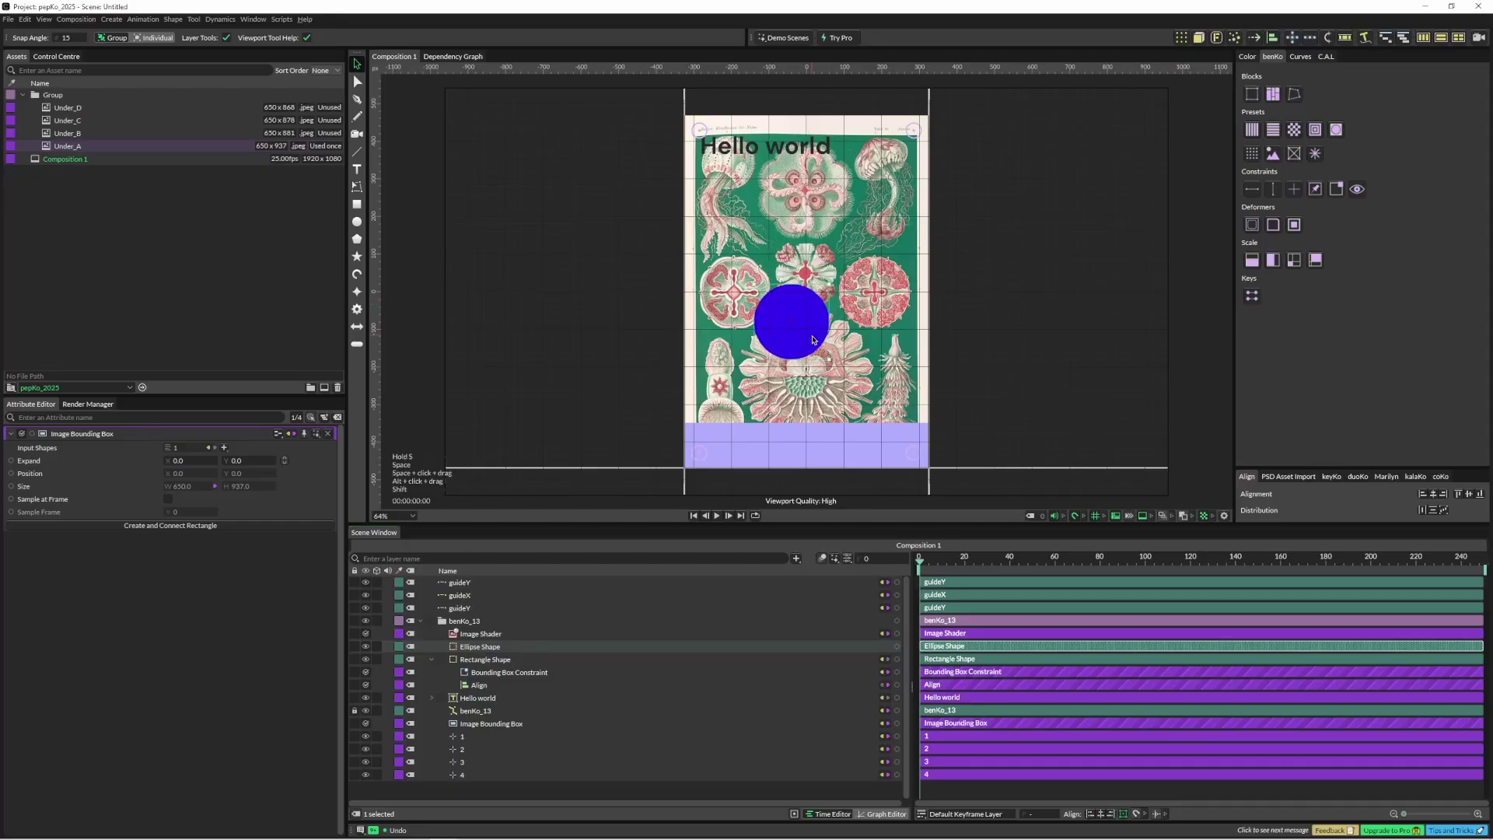
{"action": "left_click", "coordinate": [1333, 189]}
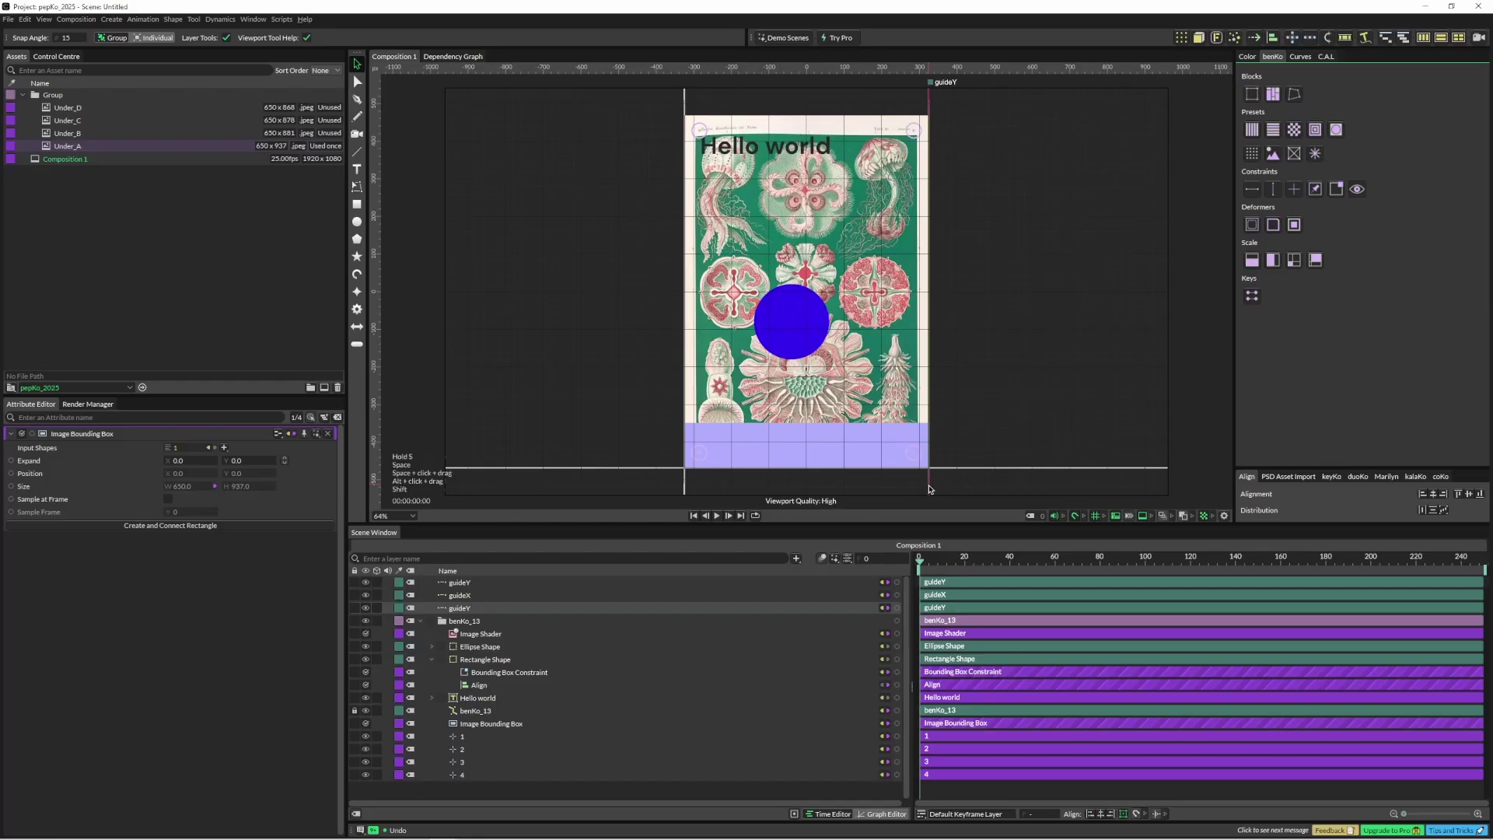
{"action": "left_click_drag", "start_coordinate": [928, 442], "coordinate": [1107, 449]}
{"action": "key", "text": "ctrl+z"}
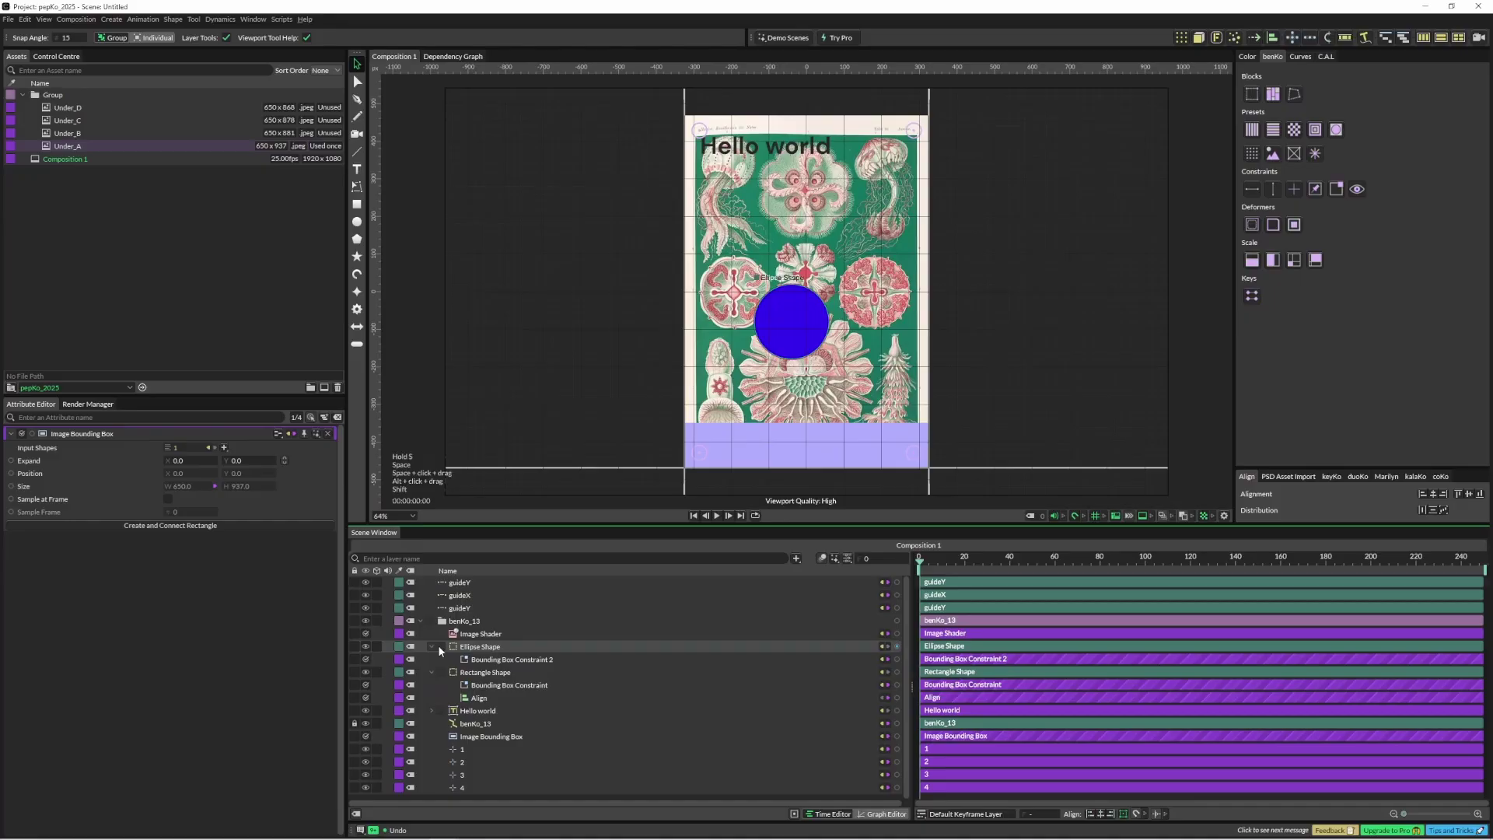
Collapse the Ellipse Shape layer and select corner point 4
{"action": "left_click", "coordinate": [480, 647]}
{"action": "left_click", "coordinate": [1036, 385]}
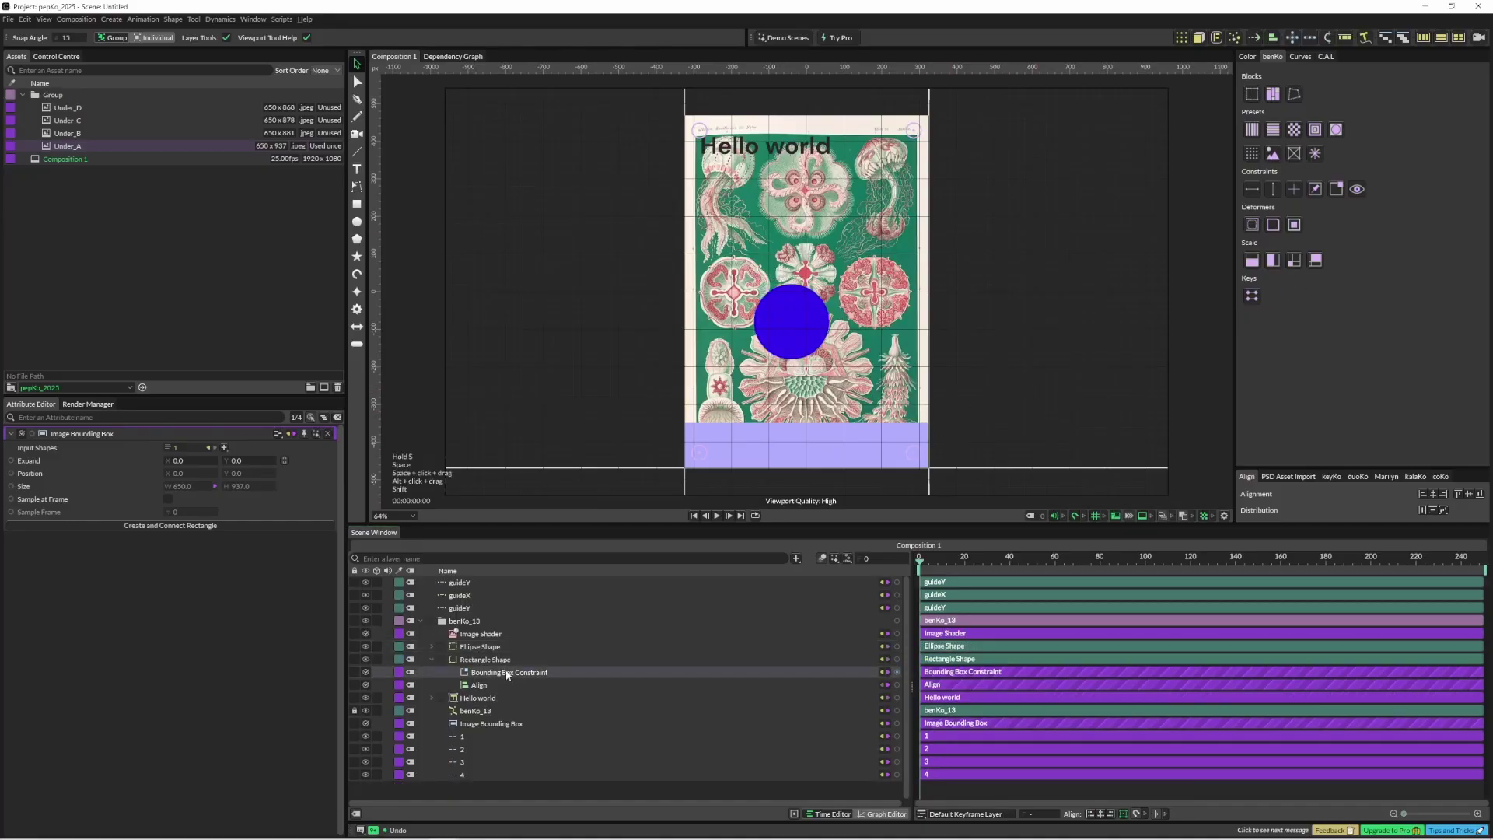
{"action": "left_click", "coordinate": [916, 452]}
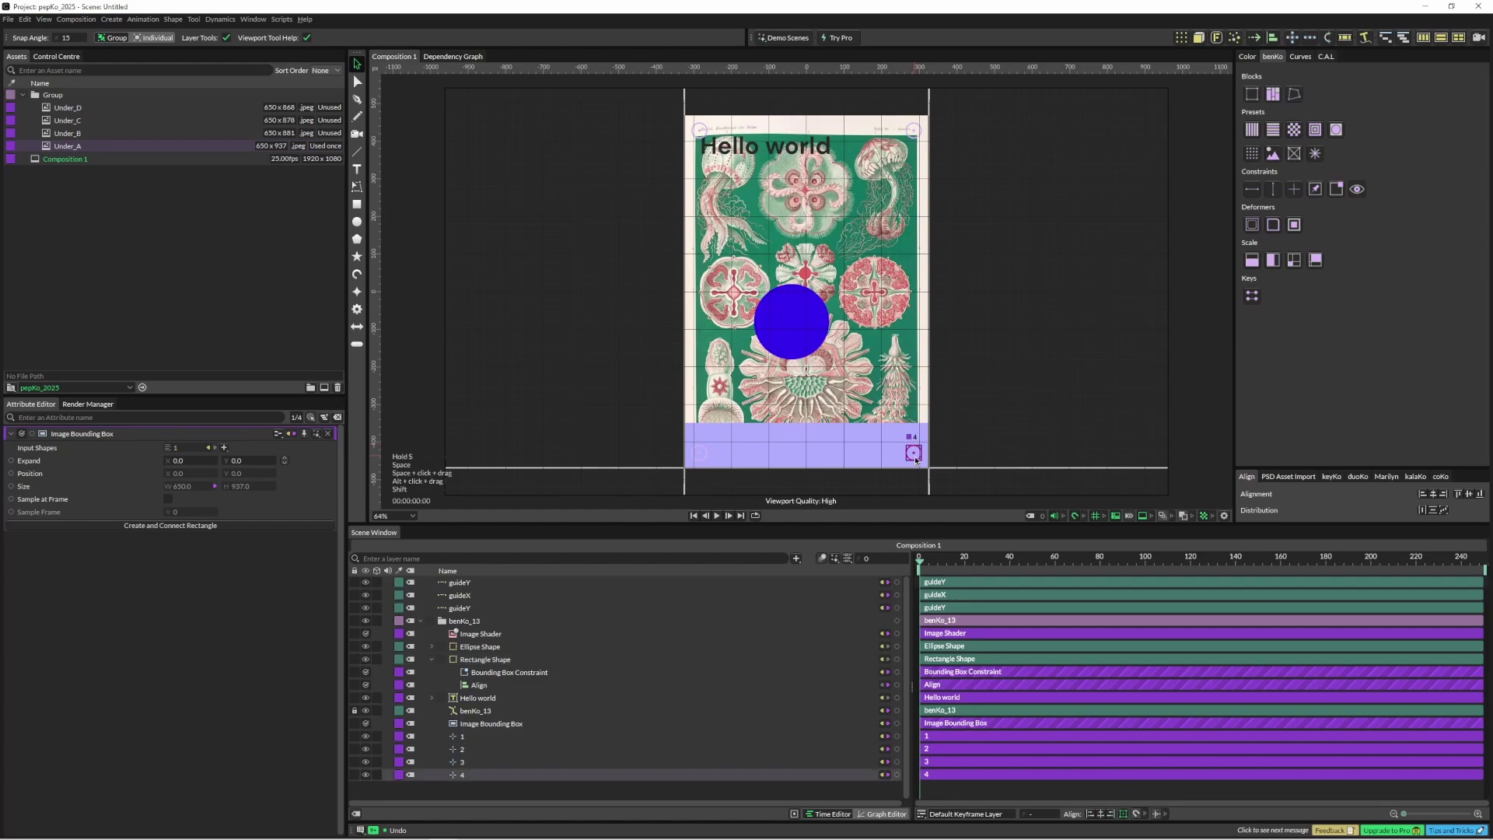
Add point 1 to point 4's selection and run Scripts > pepko_mini_scripts > pk_measure
{"action": "left_click", "coordinate": [699, 454], "text": "shift"}
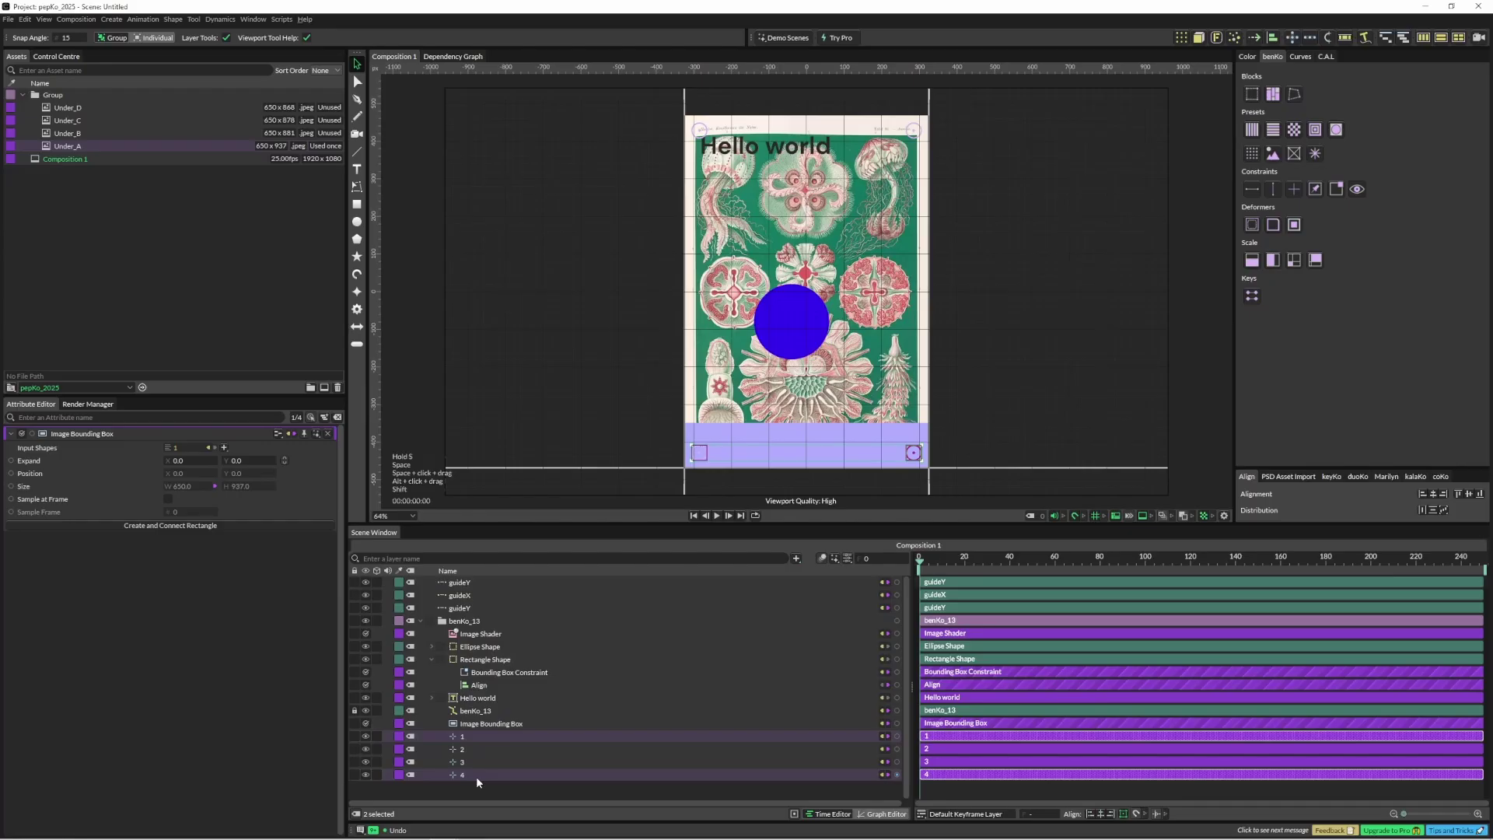
{"action": "left_click", "coordinate": [278, 20]}
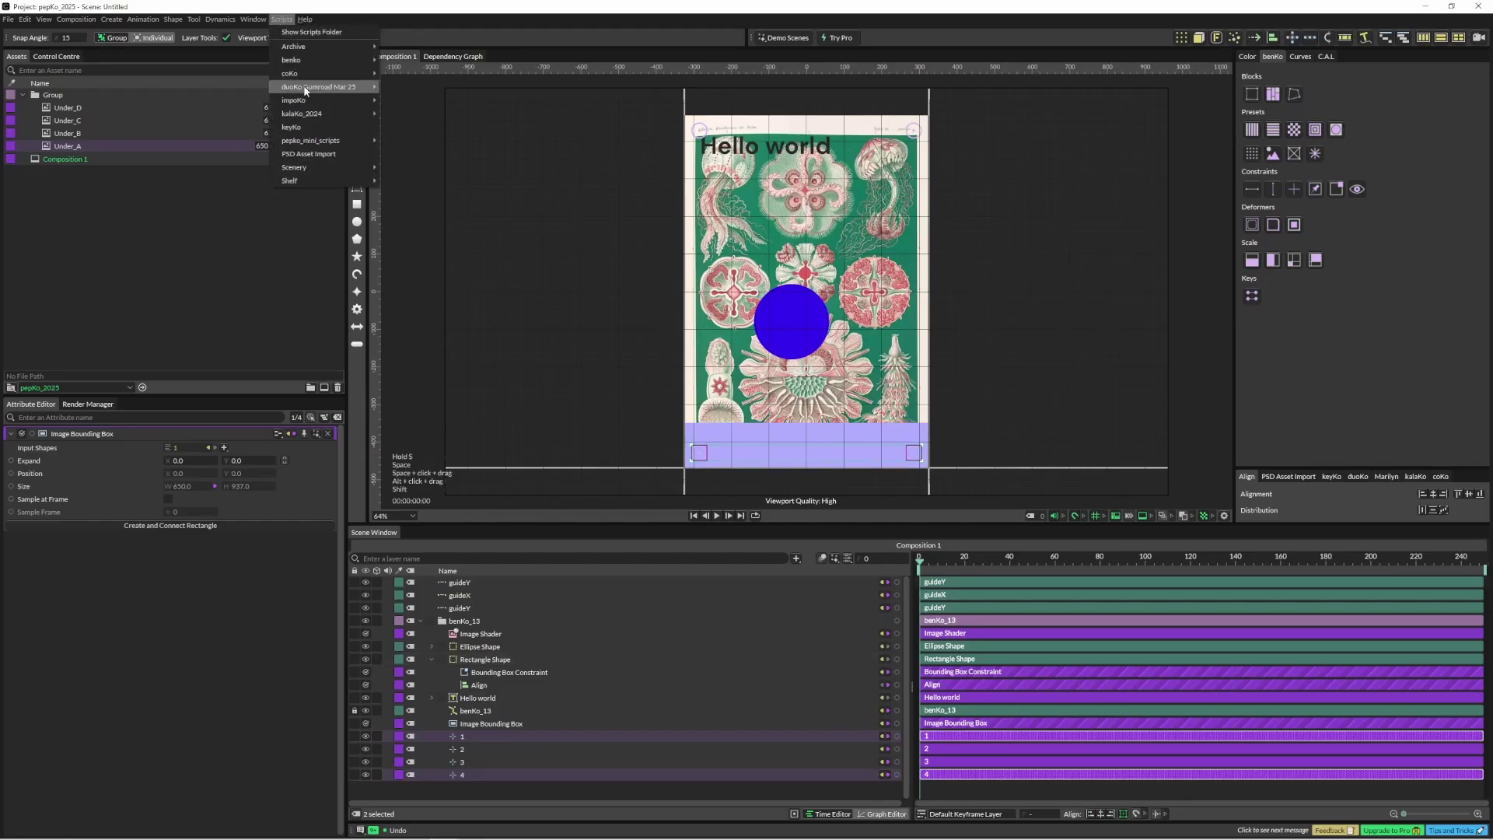
{"action": "mouse_move", "coordinate": [342, 141]}
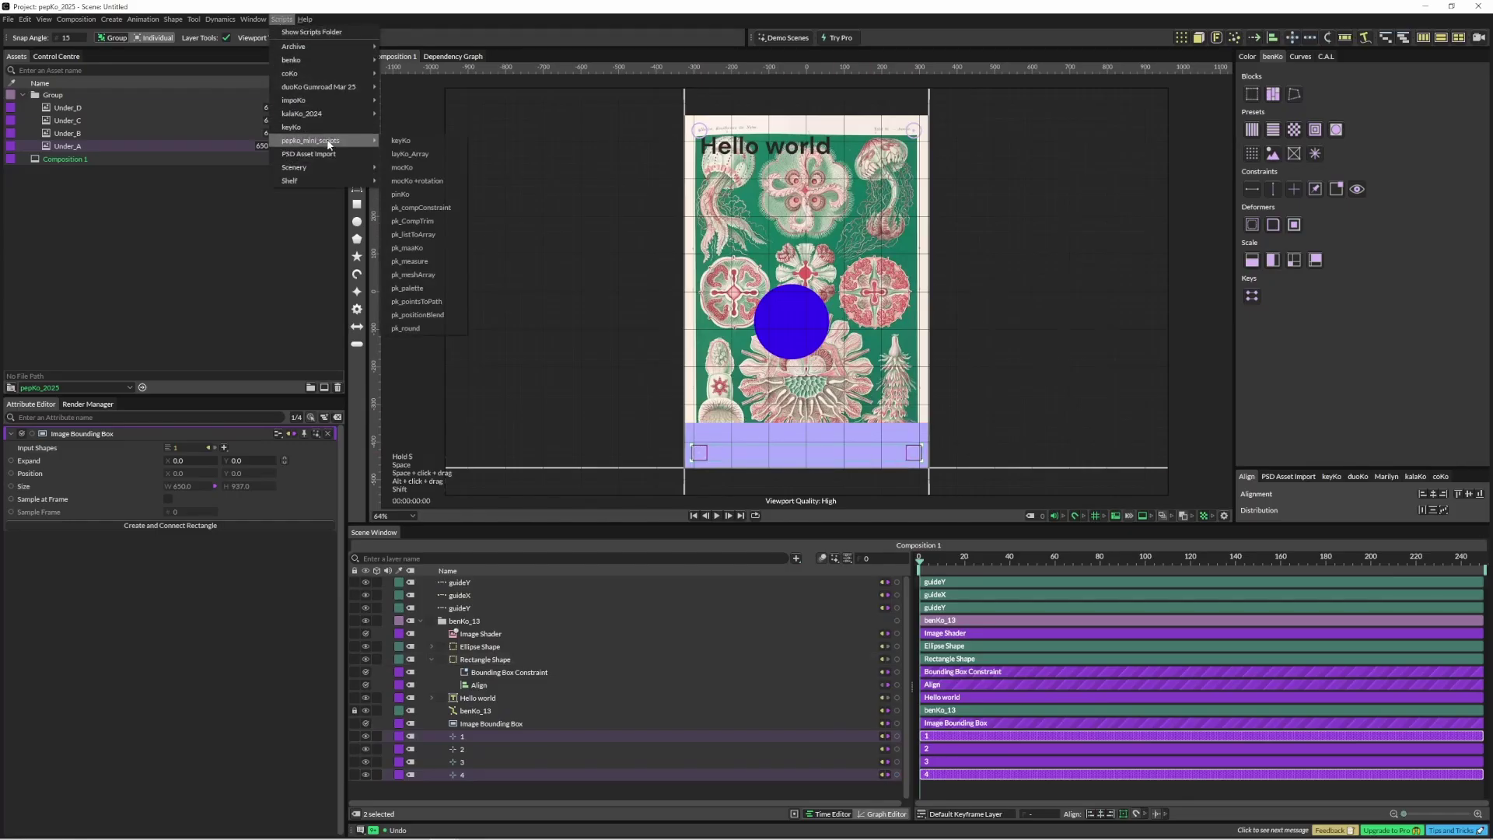
{"action": "left_click", "coordinate": [429, 262]}
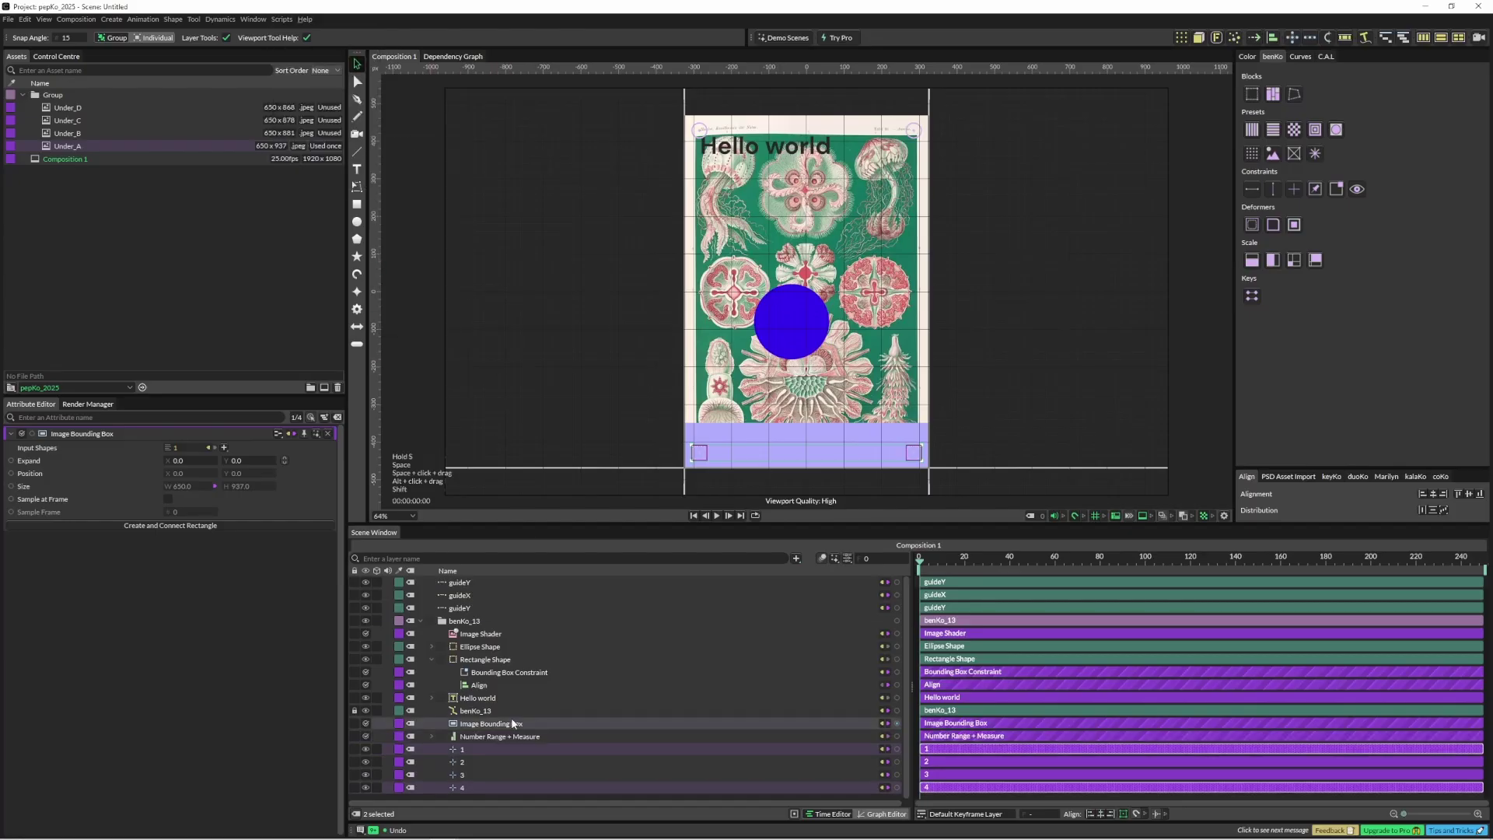
Link the Number Range + Measure output to the ellipse scale, with Maximum 3
{"action": "left_click", "coordinate": [481, 647]}
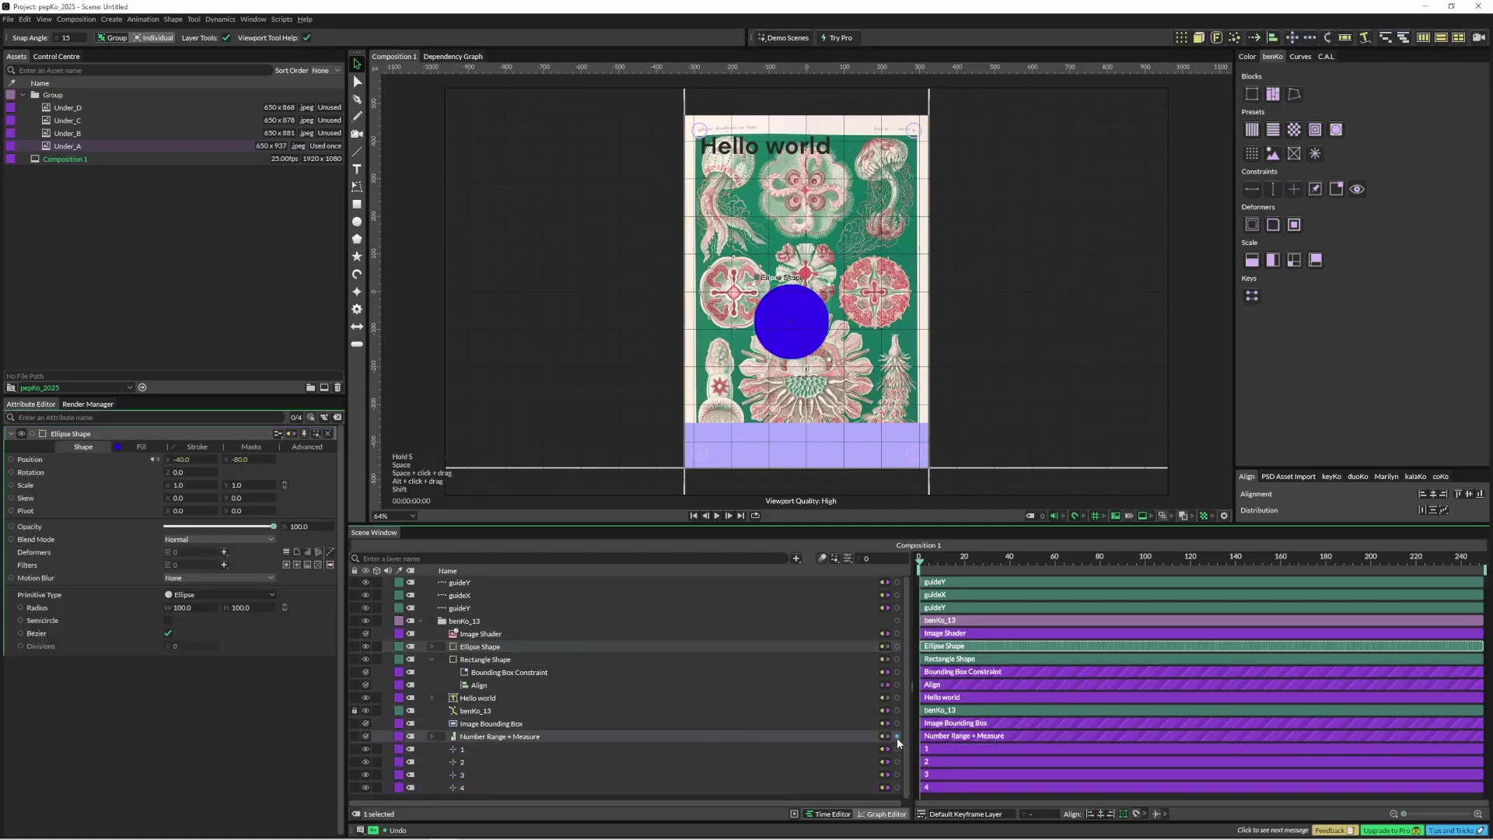
{"action": "left_click_drag", "start_coordinate": [897, 736], "coordinate": [29, 487]}
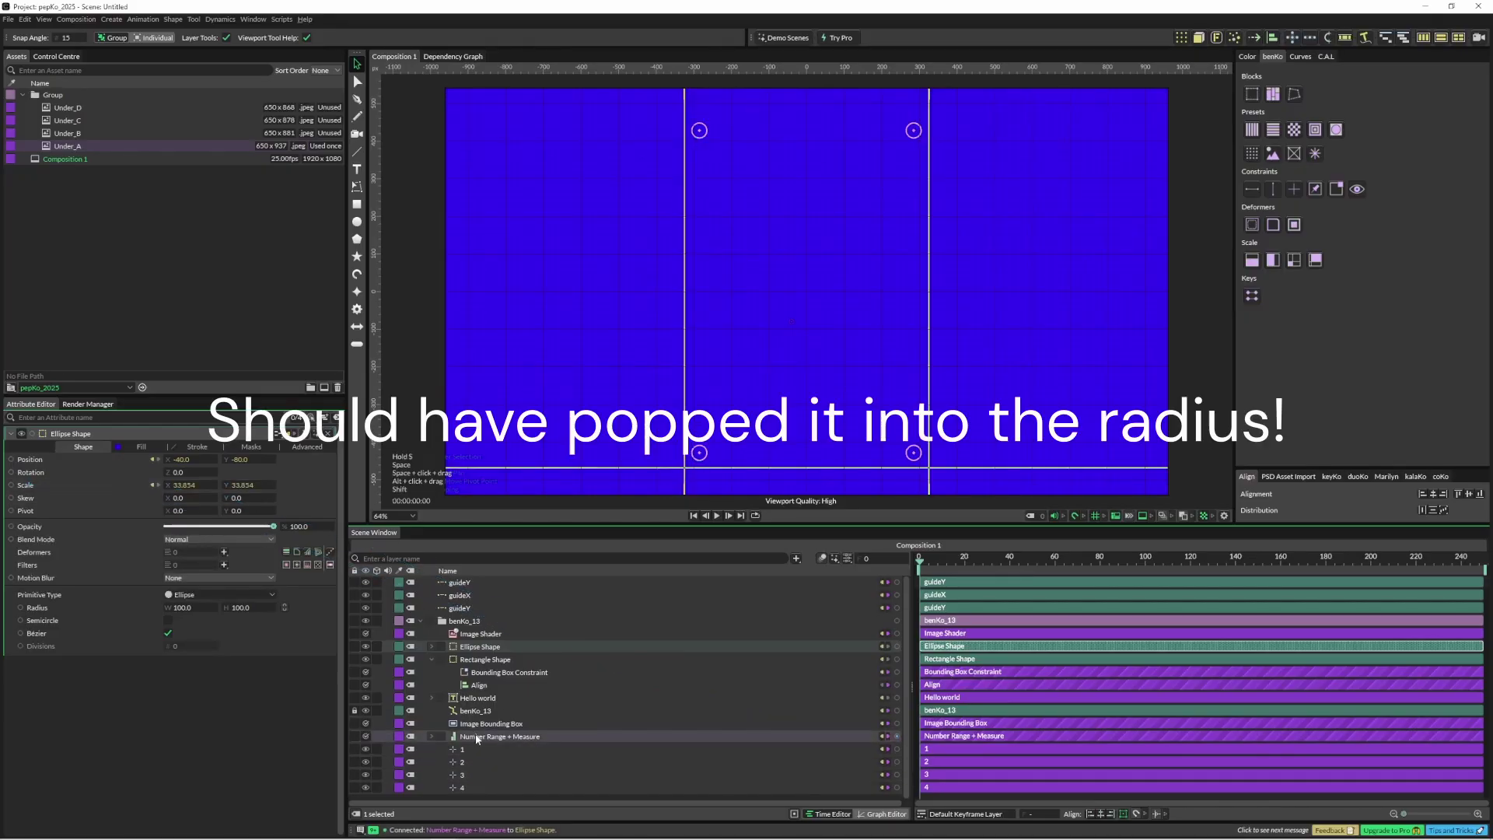
{"action": "left_click", "coordinate": [431, 736]}
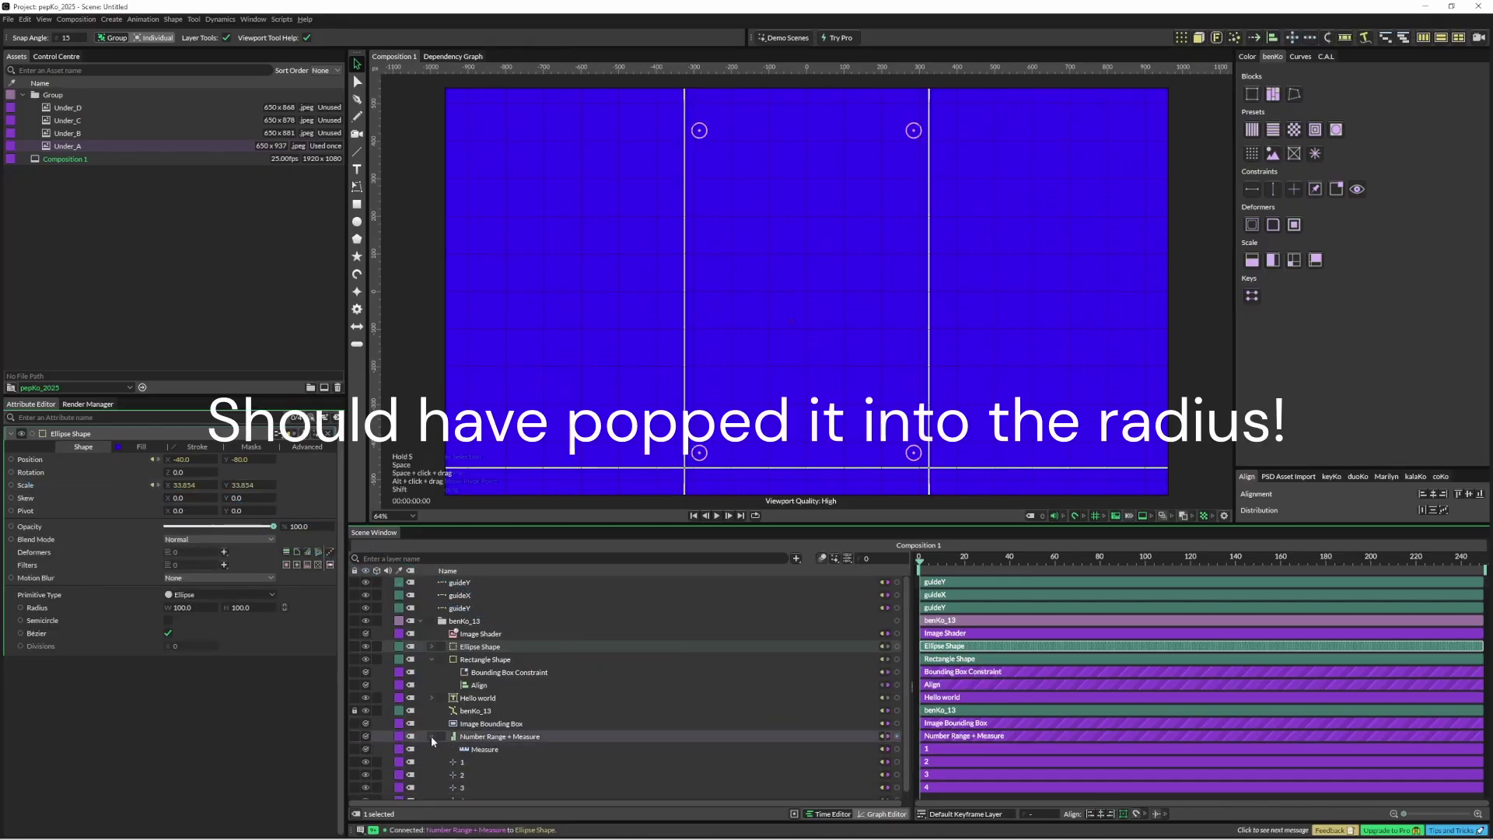
{"action": "left_click", "coordinate": [493, 738]}
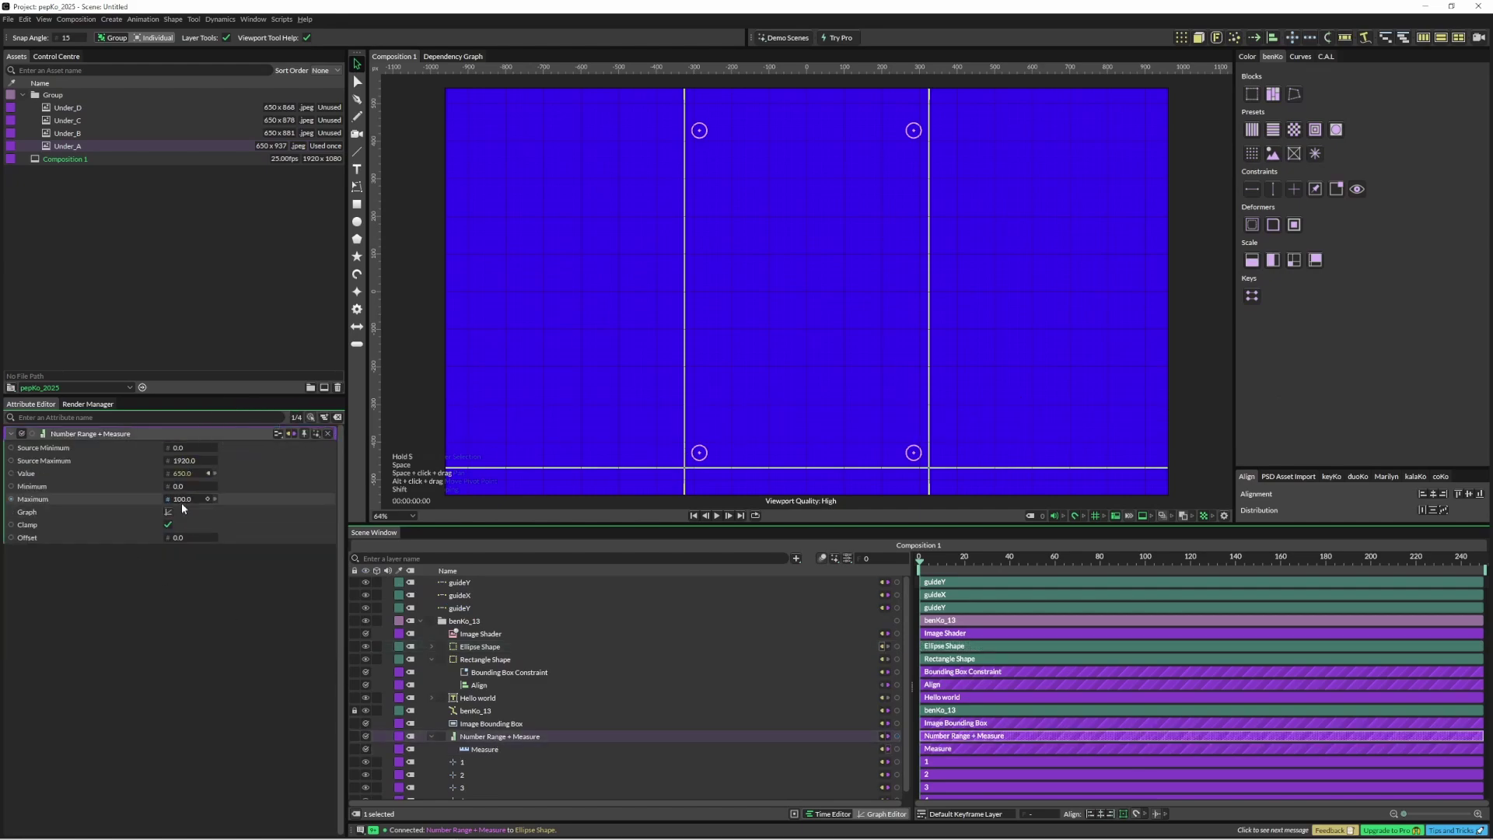
{"action": "left_click", "coordinate": [186, 500]}
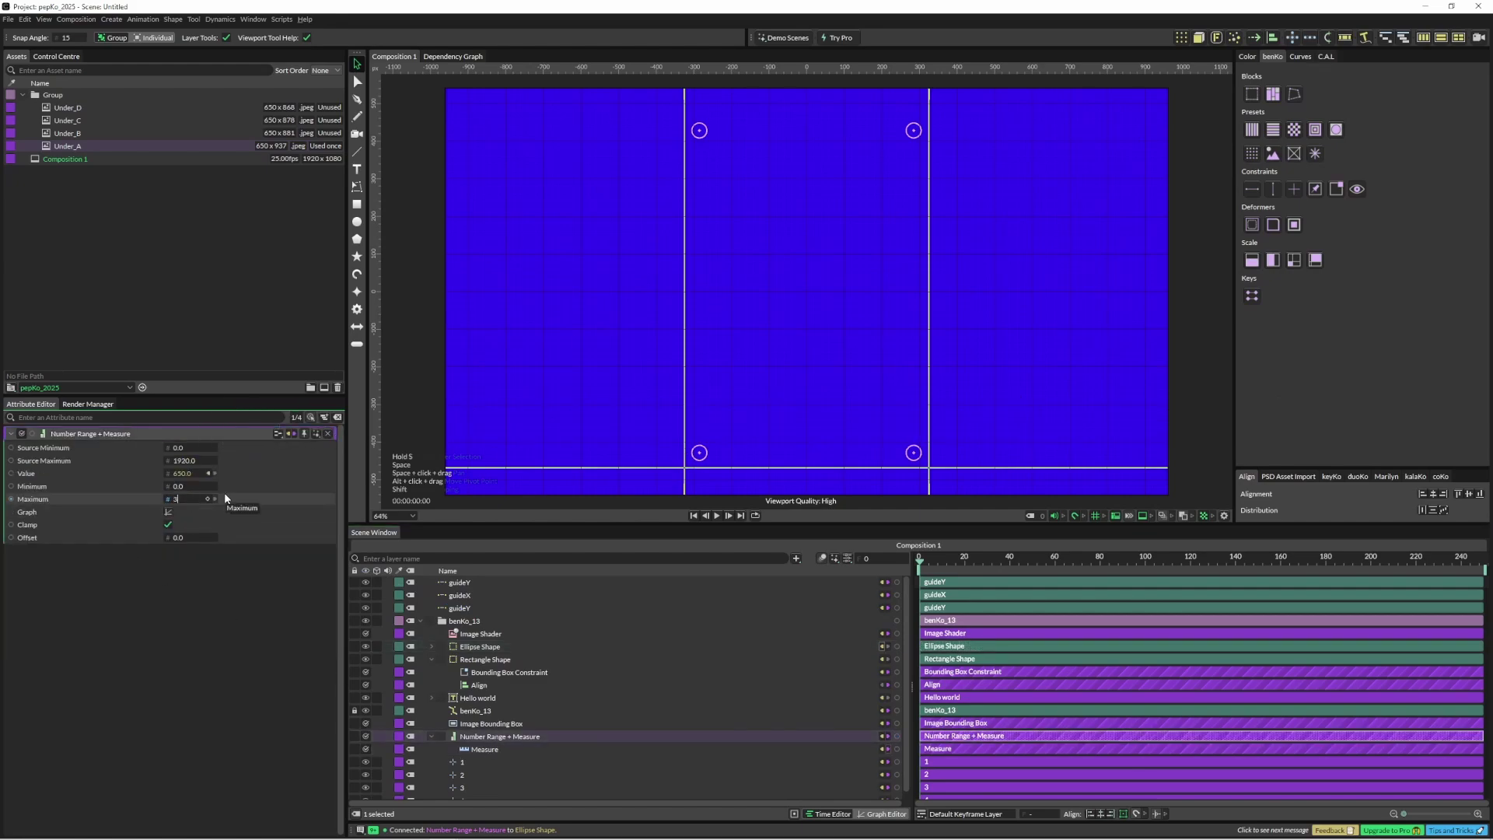
{"action": "type", "text": "3"}
{"action": "key", "text": "Return"}
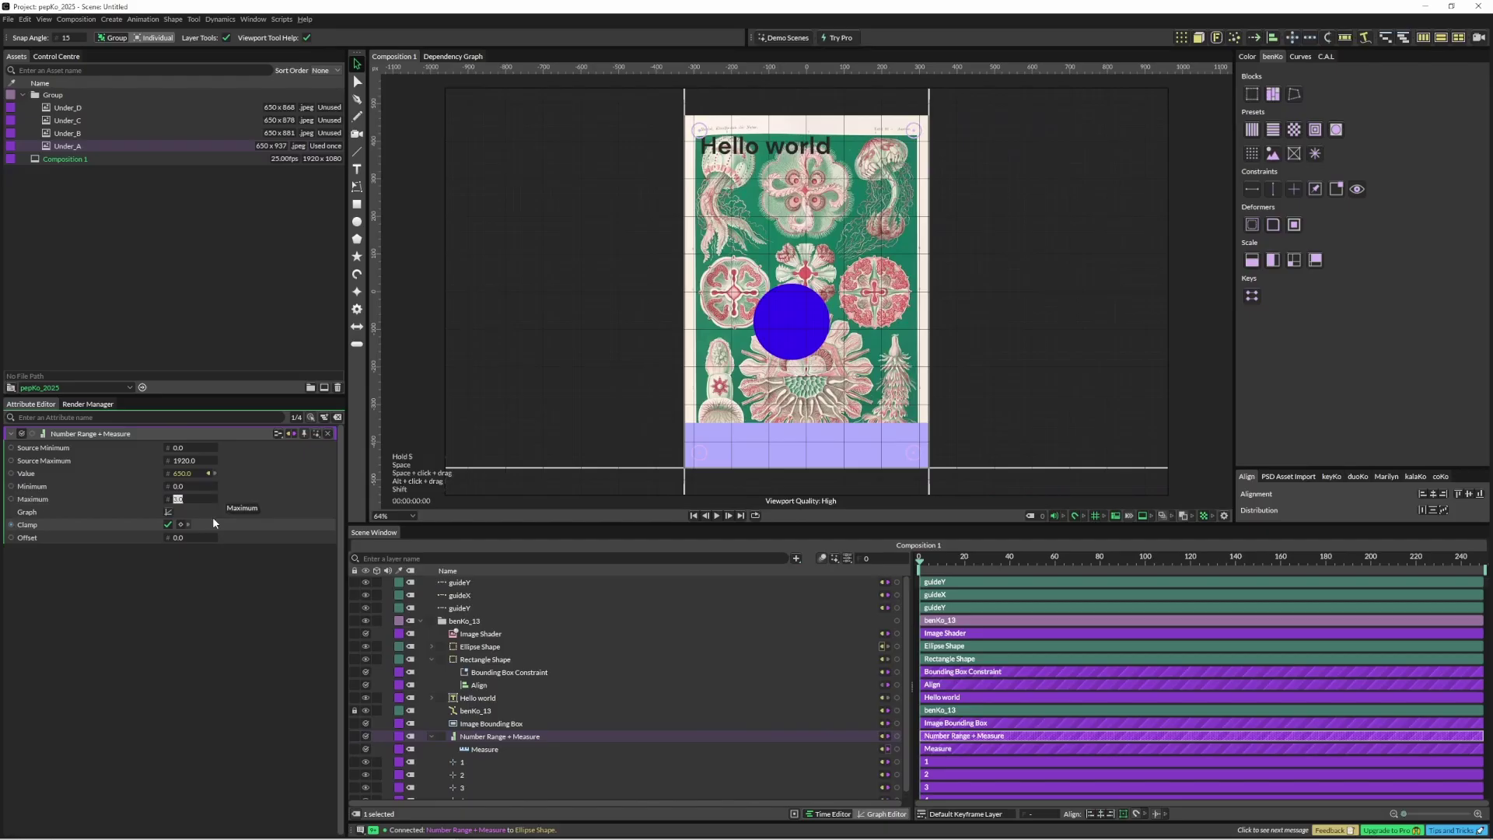
{"action": "left_click", "coordinate": [218, 622]}
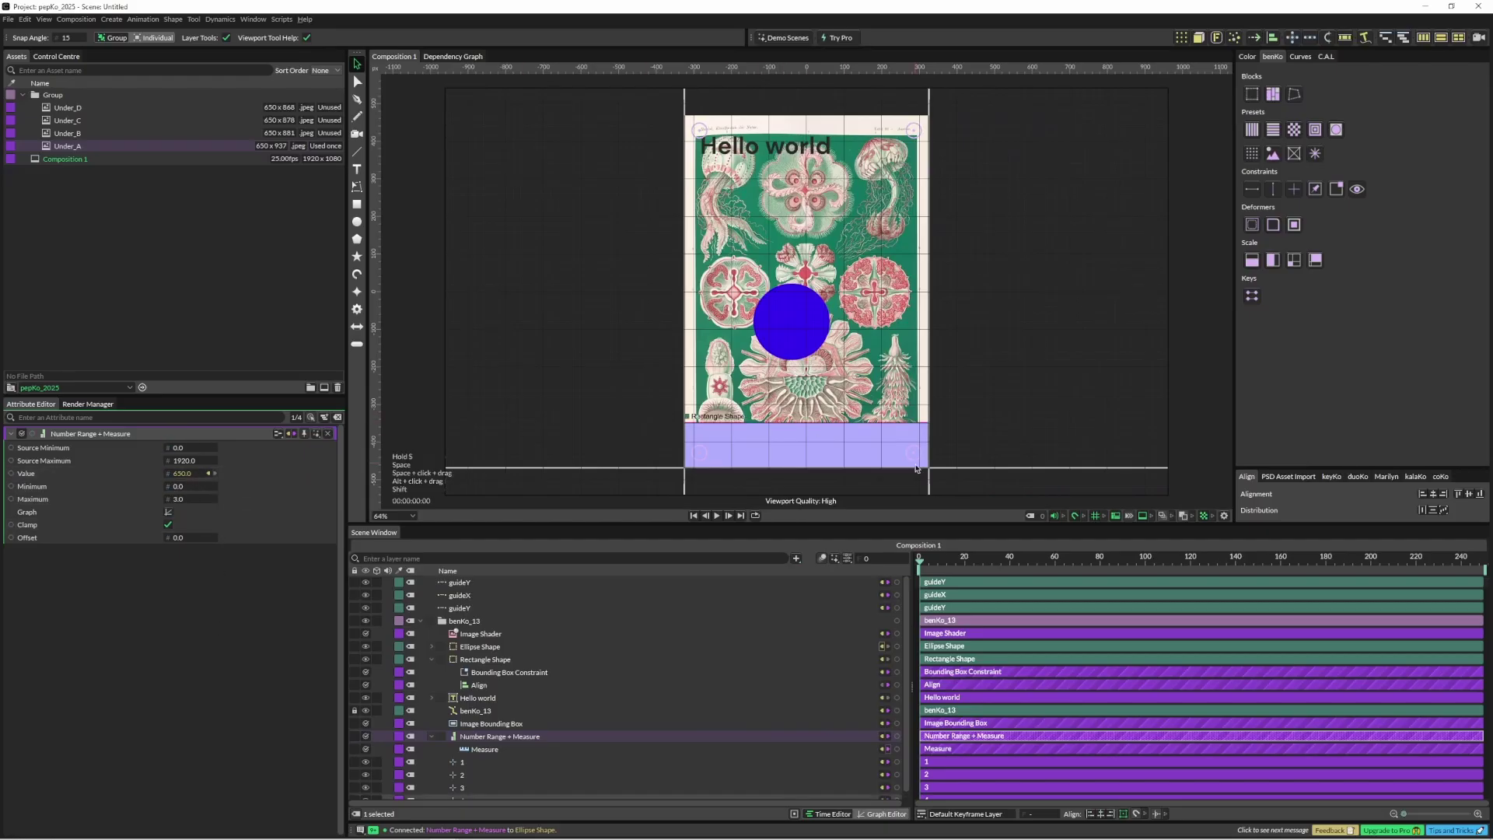
Drag the right and left guideY lines outward to widen the poster and grow the circle
{"action": "left_click", "coordinate": [986, 490]}
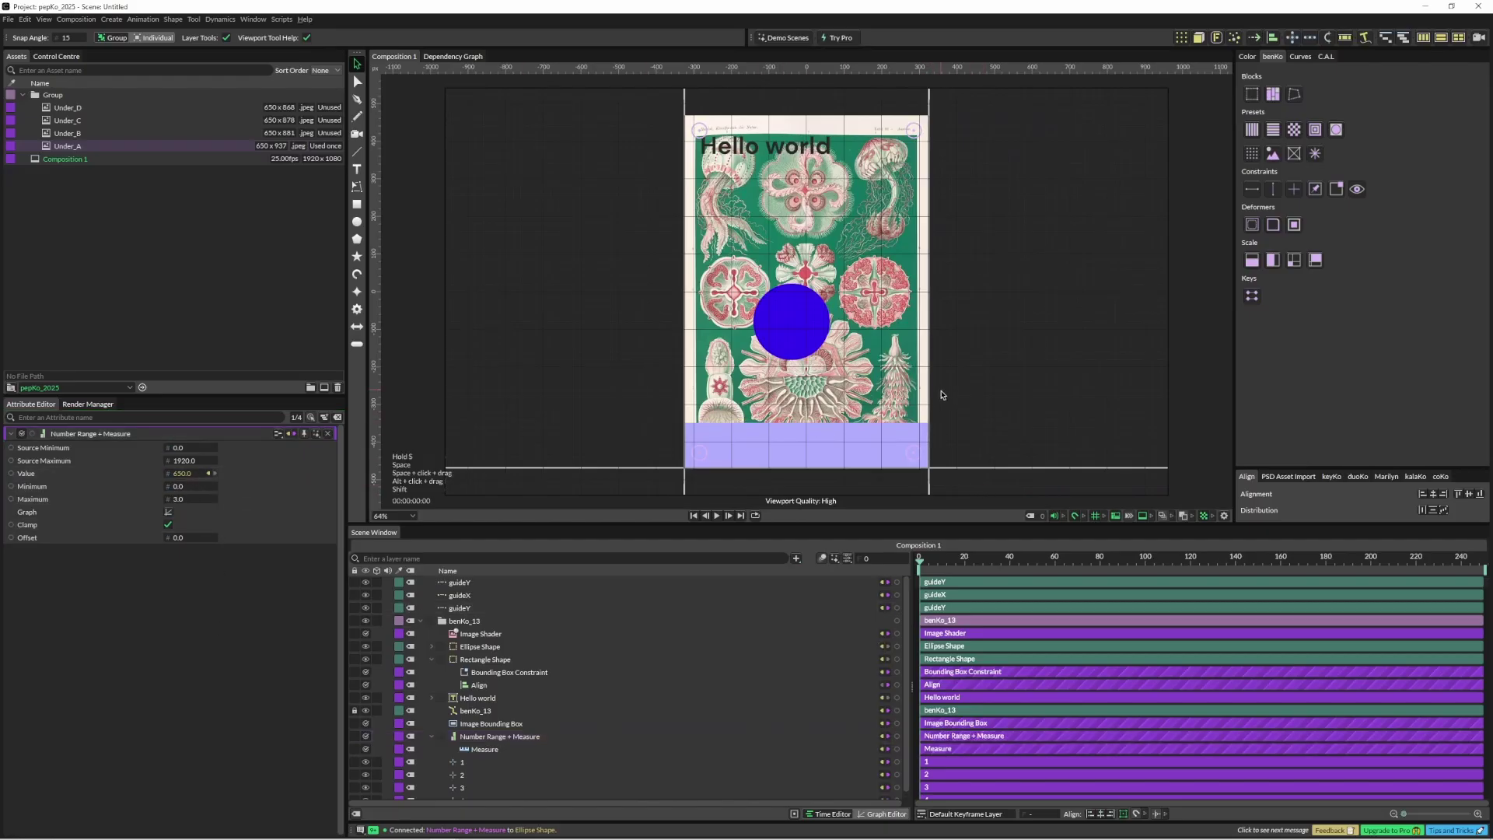
{"action": "left_click_drag", "start_coordinate": [925, 384], "coordinate": [1144, 379]}
{"action": "left_click_drag", "start_coordinate": [685, 440], "coordinate": [498, 420]}
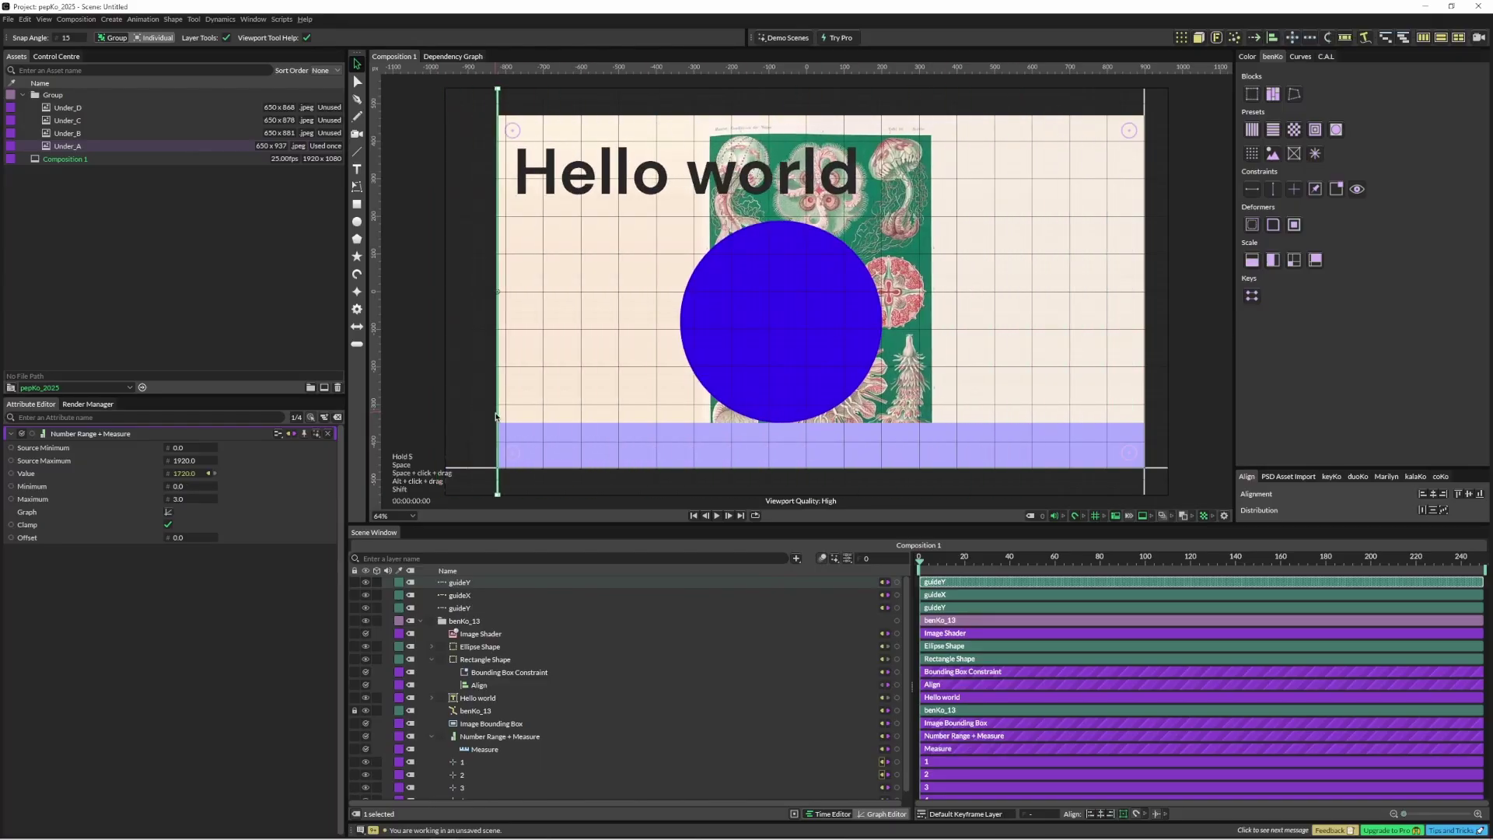
Set the Number Range Minimum to 0.25
{"action": "left_click", "coordinate": [179, 486]}
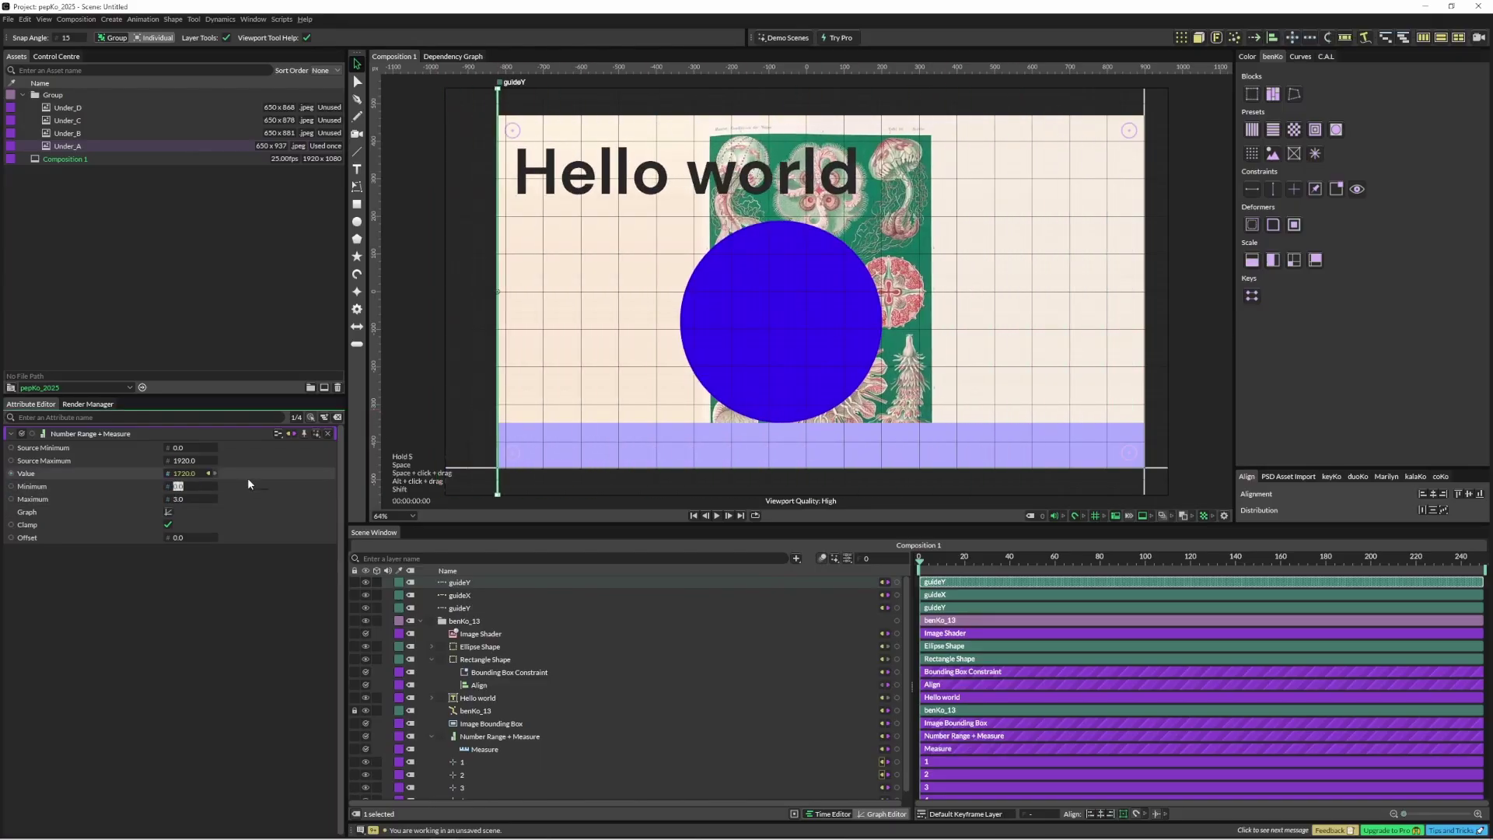
{"action": "key", "text": "BackSpace"}
{"action": "type", "text": ".25"}
{"action": "key", "text": "Return"}
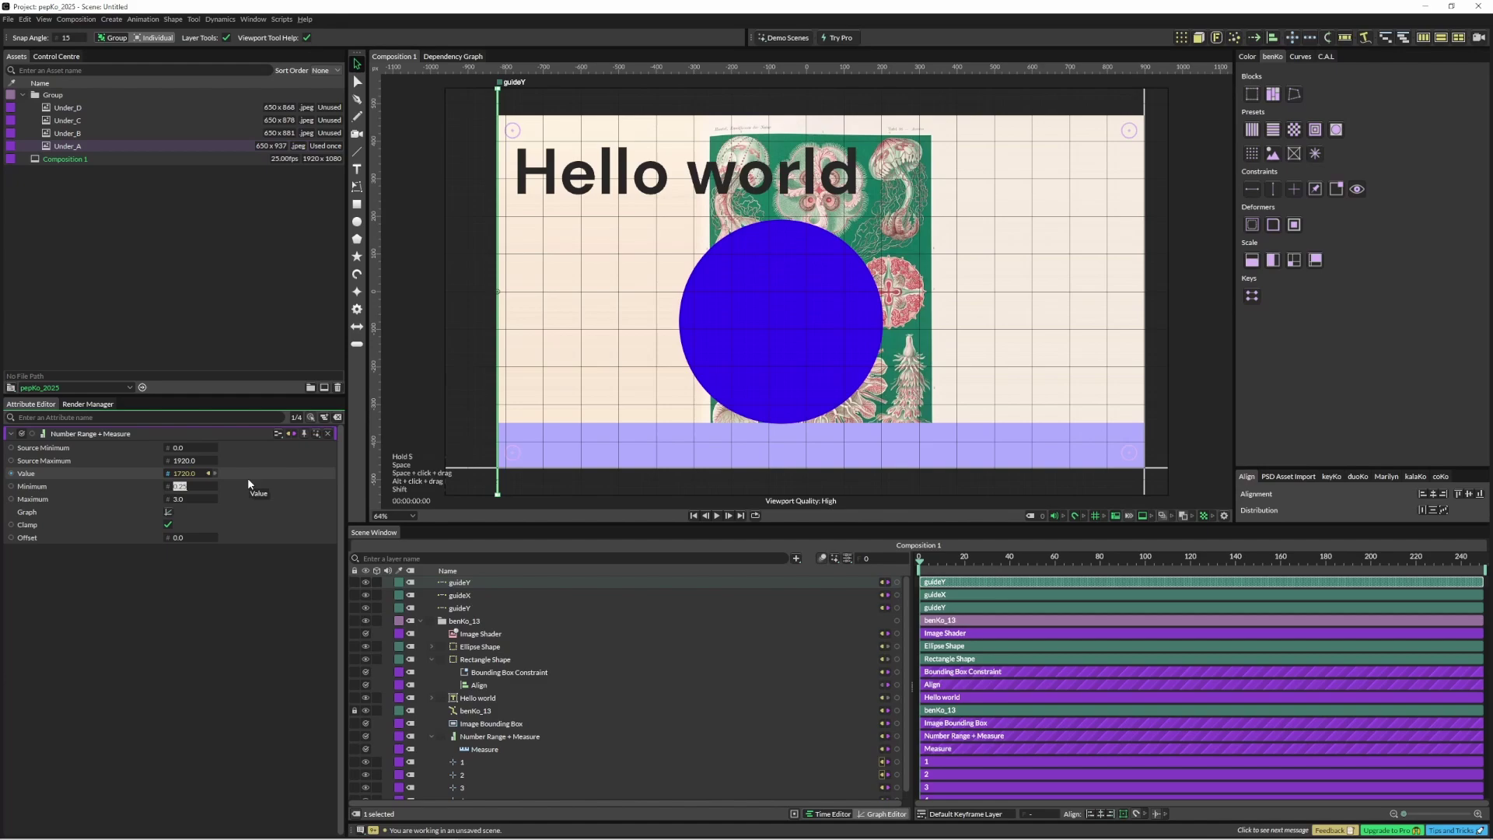
Narrow the poster with both guides, then widen it to a measured width of 1460
{"action": "left_click", "coordinate": [404, 361]}
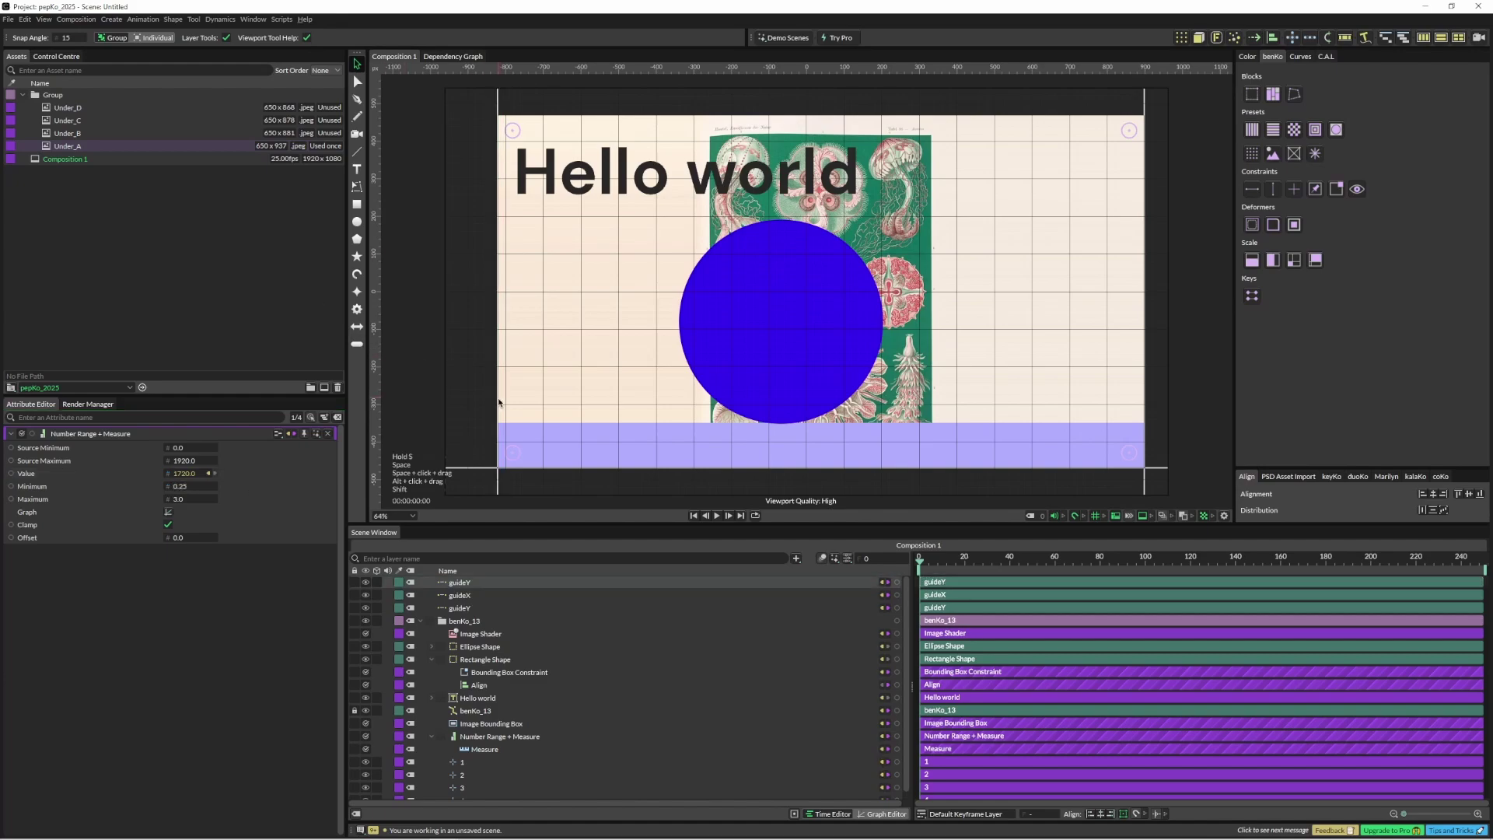
{"action": "mouse_move", "coordinate": [499, 402]}
{"action": "left_mouse_down"}
{"action": "mouse_move", "coordinate": [1123, 400]}
{"action": "mouse_move", "coordinate": [496, 411]}
{"action": "left_mouse_up"}
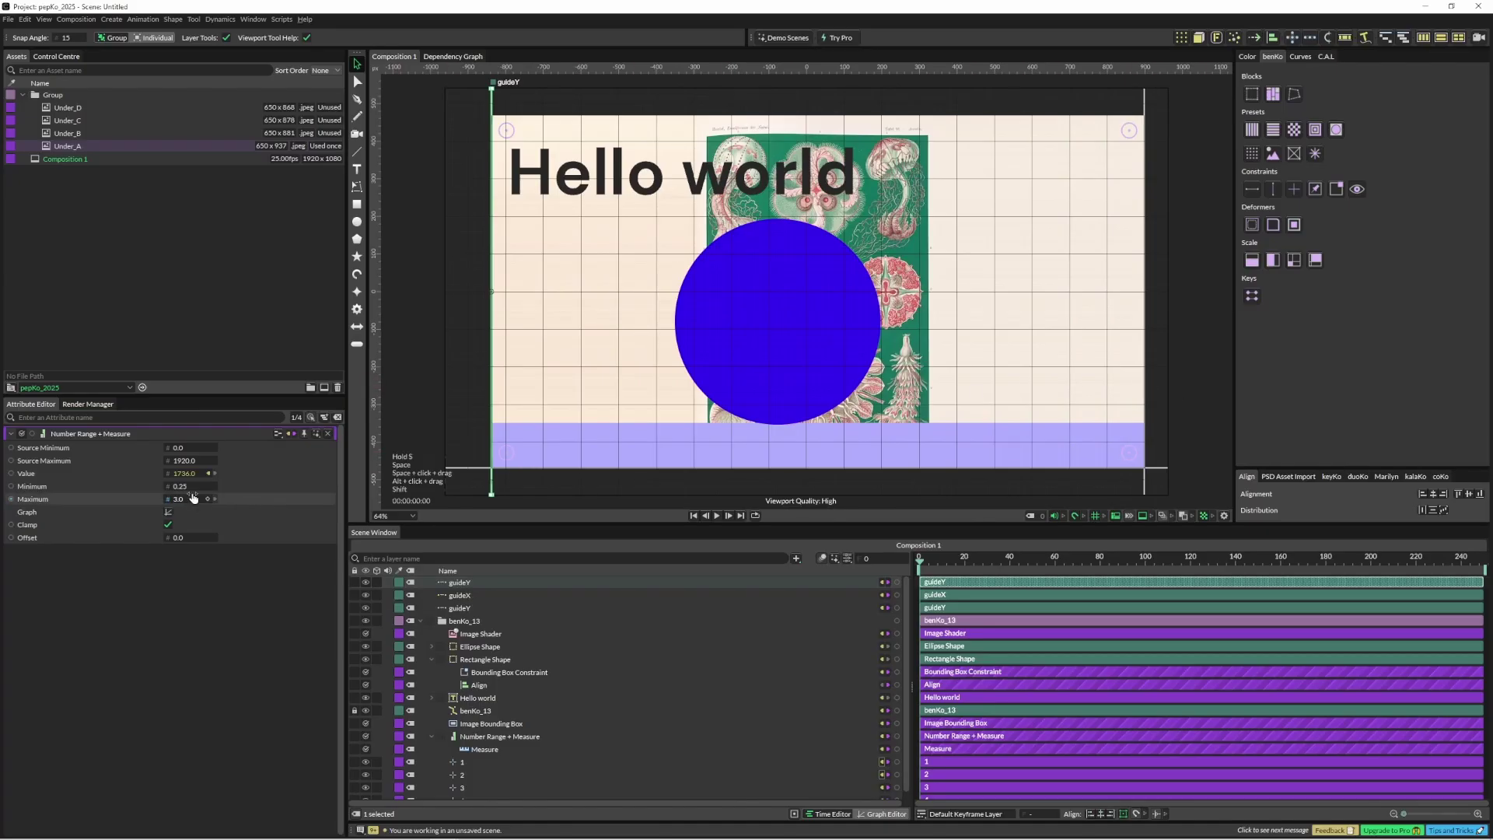
{"action": "left_click_drag", "start_coordinate": [1144, 420], "coordinate": [633, 425]}
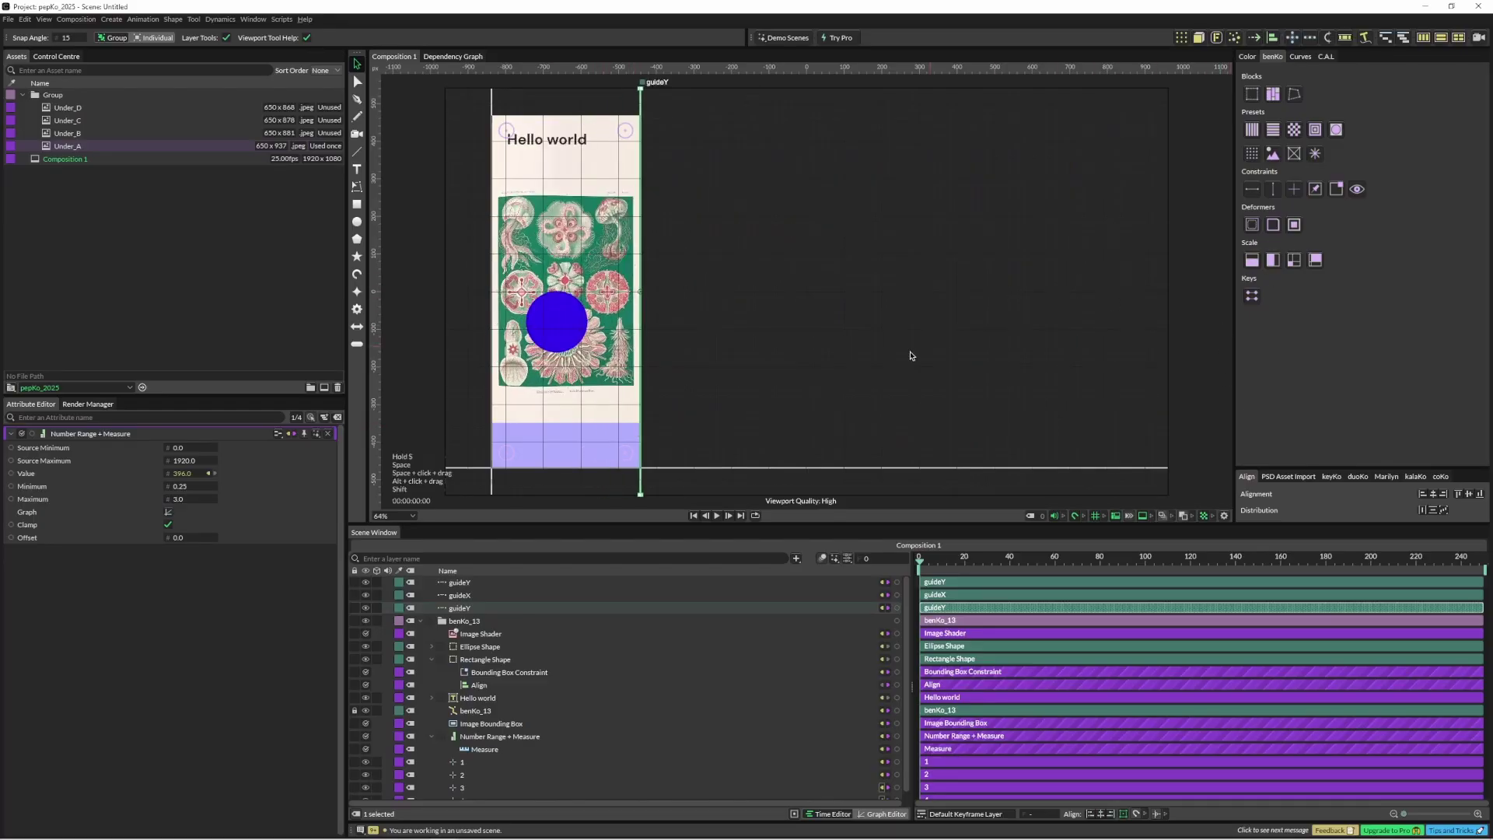
{"action": "left_click", "coordinate": [674, 402]}
{"action": "left_click_drag", "start_coordinate": [645, 408], "coordinate": [1048, 334]}
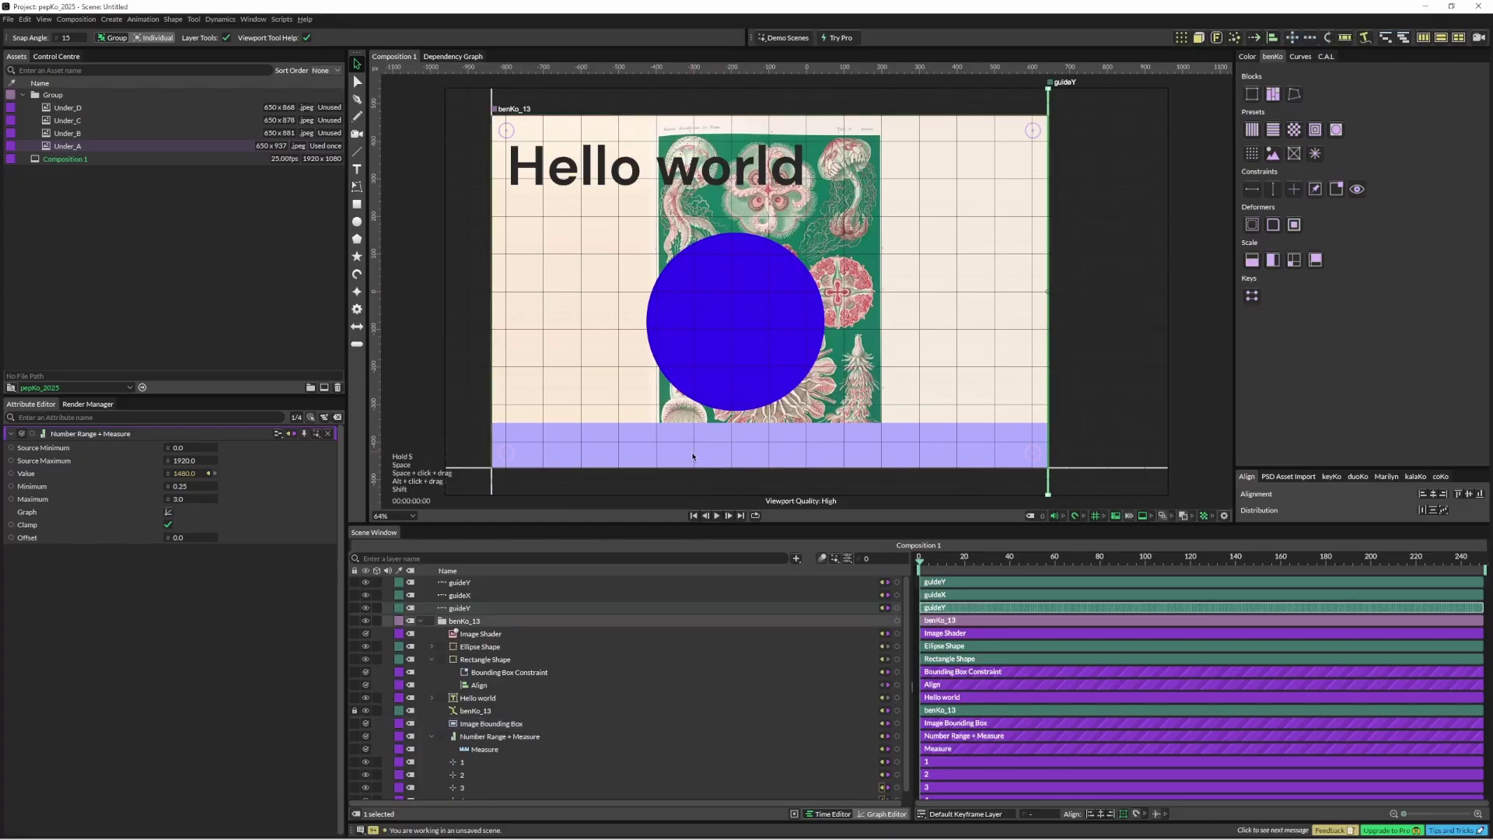
Turn off Auto Text Box Size for Hello world and link its W to Image Bounding Box Size W
{"action": "left_click", "coordinate": [480, 701]}
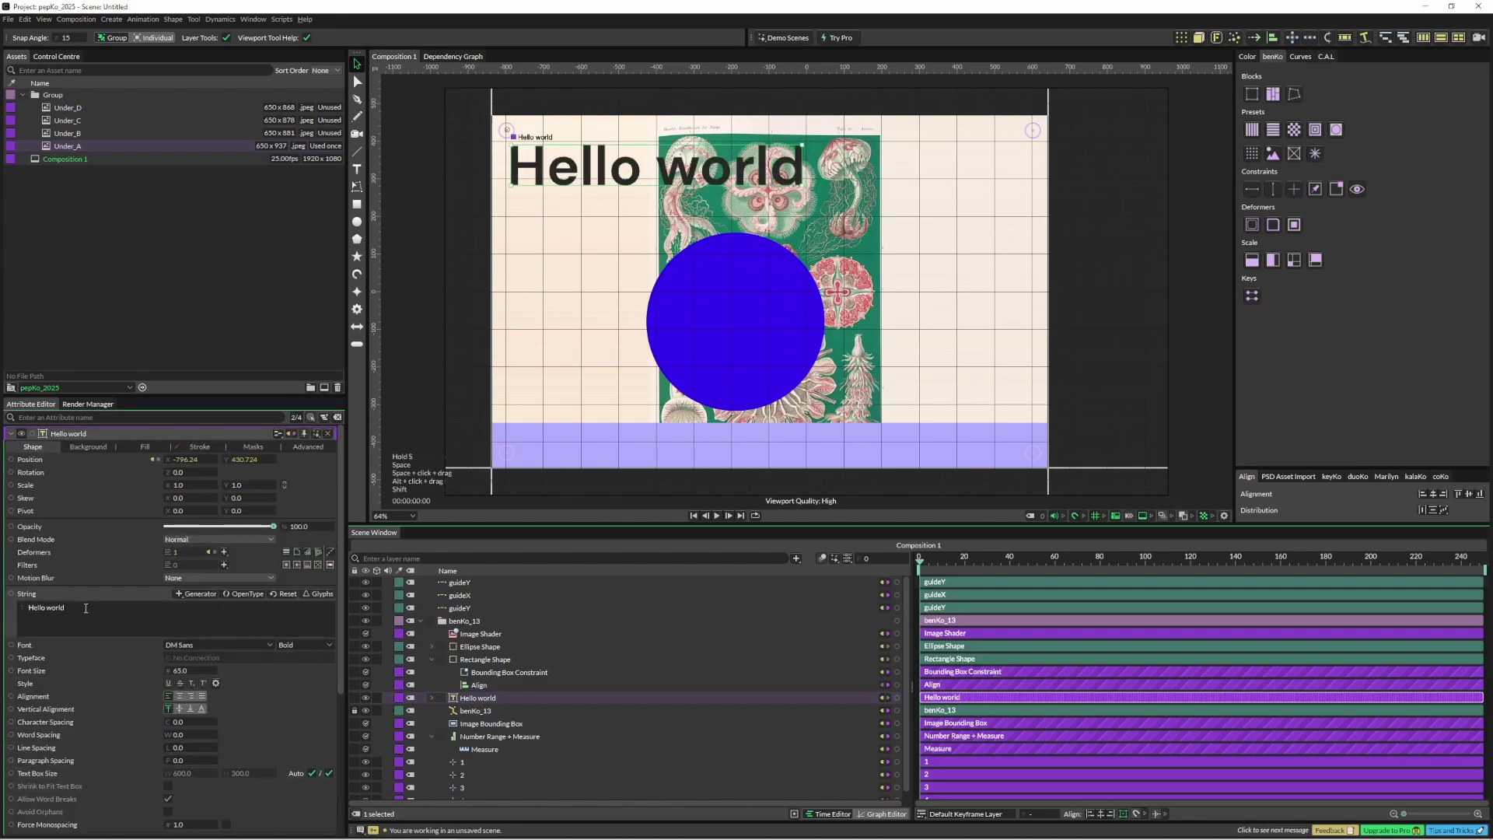
{"action": "left_click", "coordinate": [311, 773]}
{"action": "scroll", "coordinate": [301, 793], "scroll_direction": "down", "scroll_amount": 3}
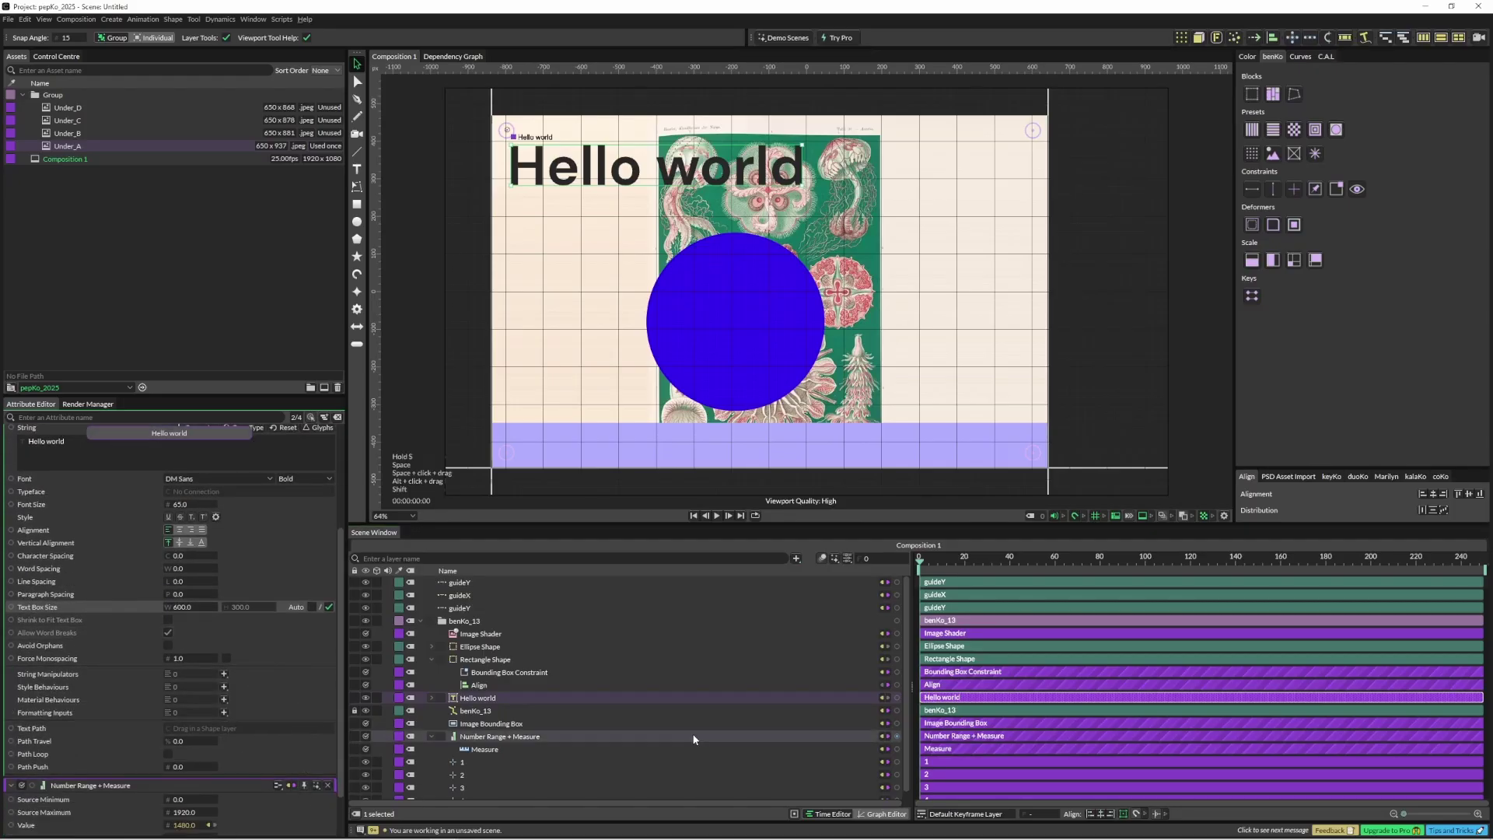
{"action": "left_click", "coordinate": [522, 722]}
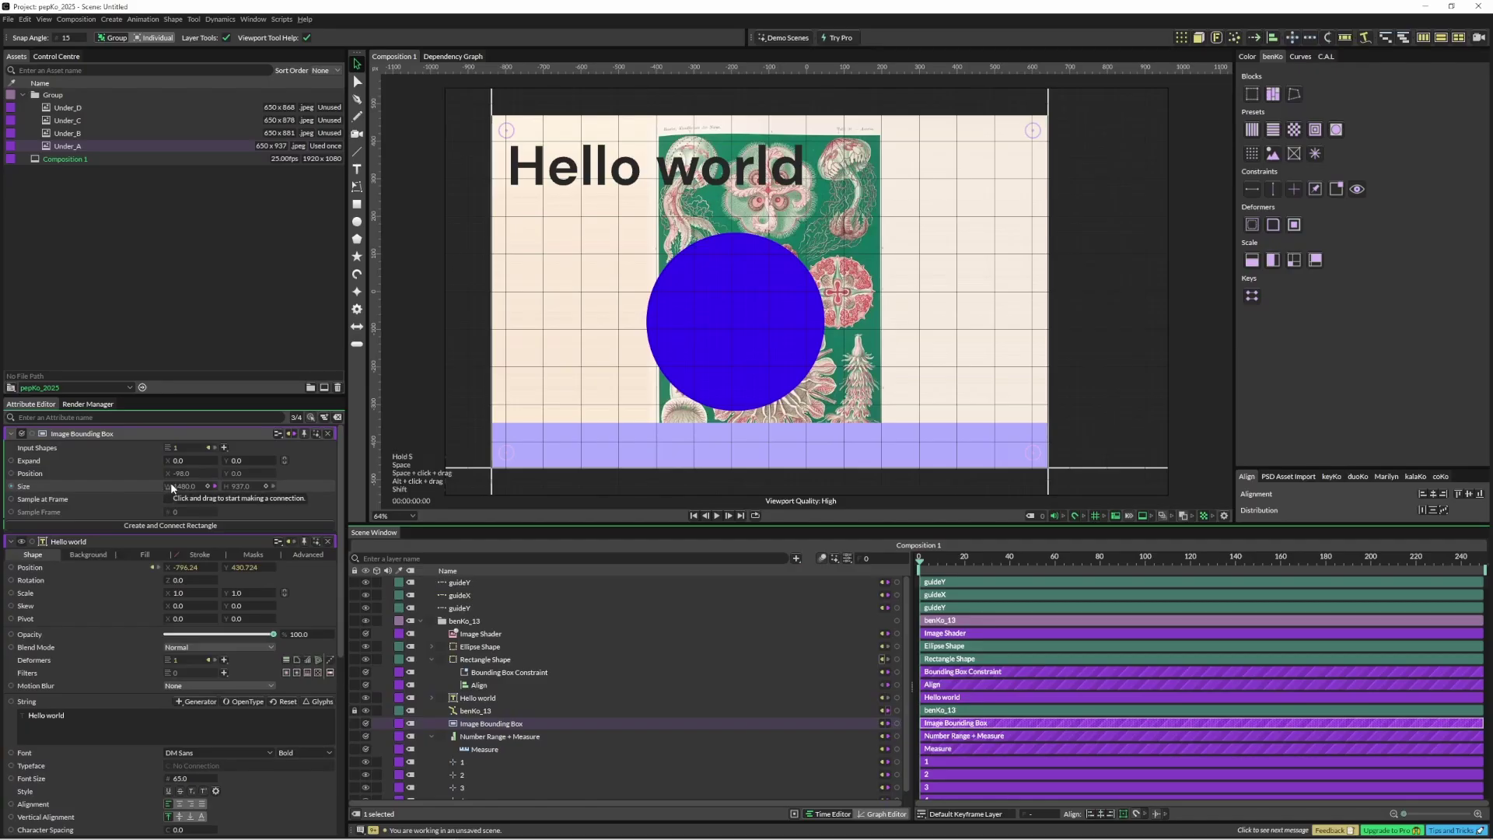
{"action": "left_click_drag", "start_coordinate": [171, 482], "coordinate": [190, 731]}
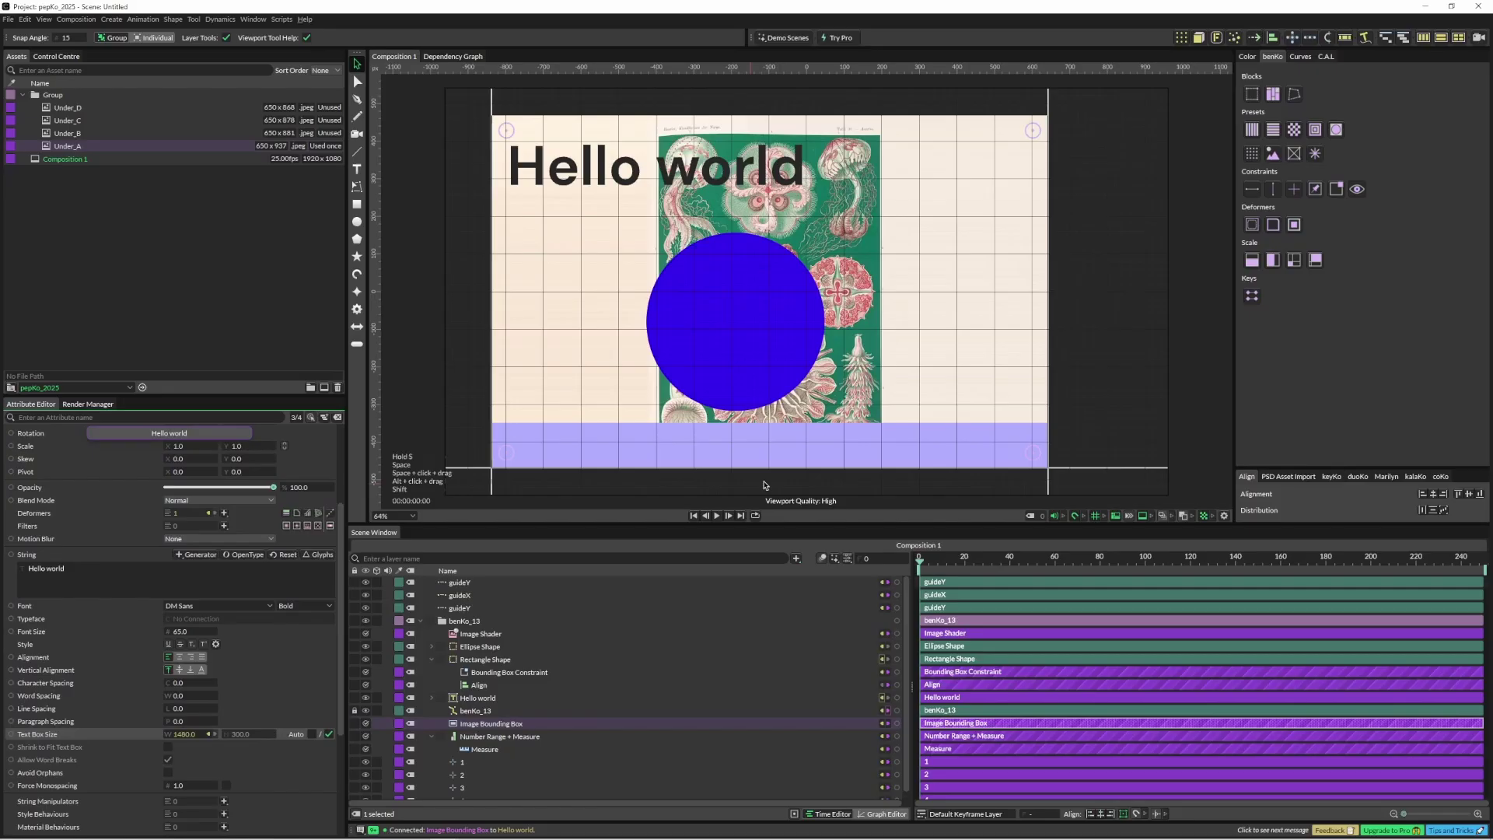
Narrow the poster with the right guide to test the text width, then undo
{"action": "left_click", "coordinate": [1074, 306]}
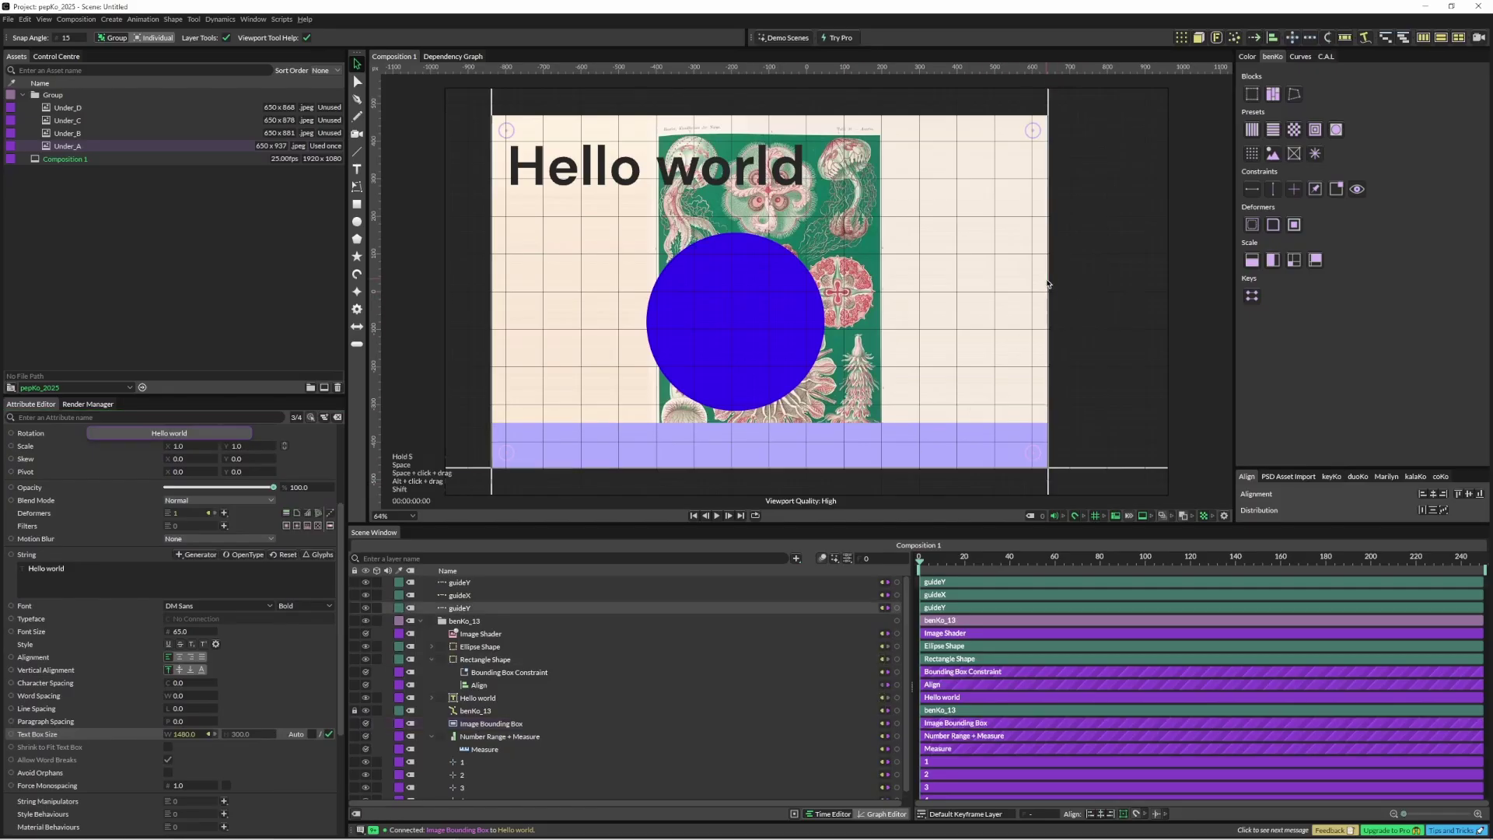
{"action": "left_click_drag", "start_coordinate": [1047, 284], "coordinate": [647, 291]}
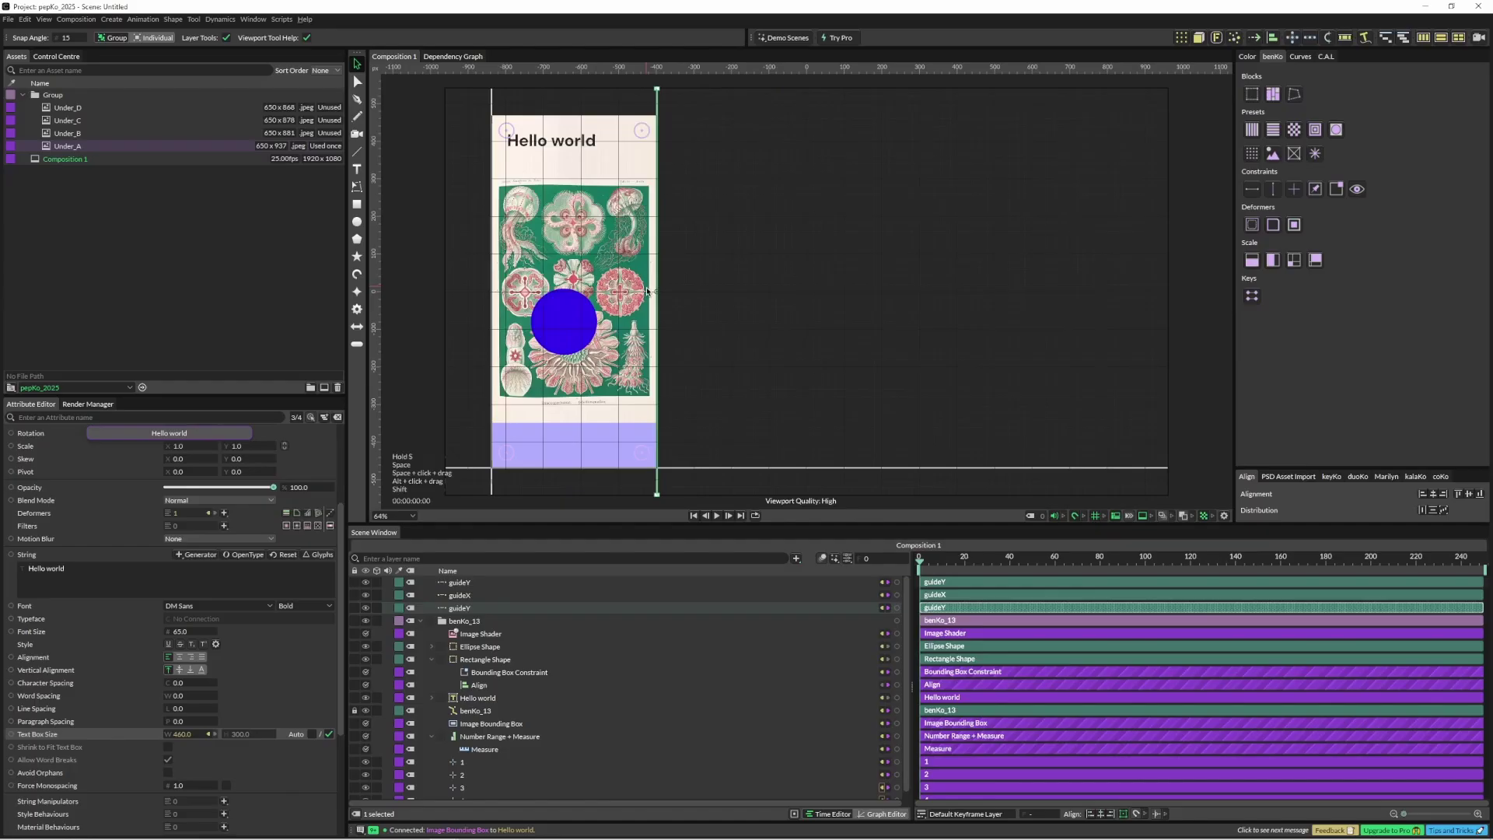
{"action": "key", "text": "ctrl+z"}
{"action": "key", "text": "ctrl+z"}
{"action": "key", "text": "ctrl+z"}
{"action": "key", "text": "ctrl+z"}
{"action": "key", "text": "ctrl+z"}
{"action": "key", "text": "ctrl+z"}
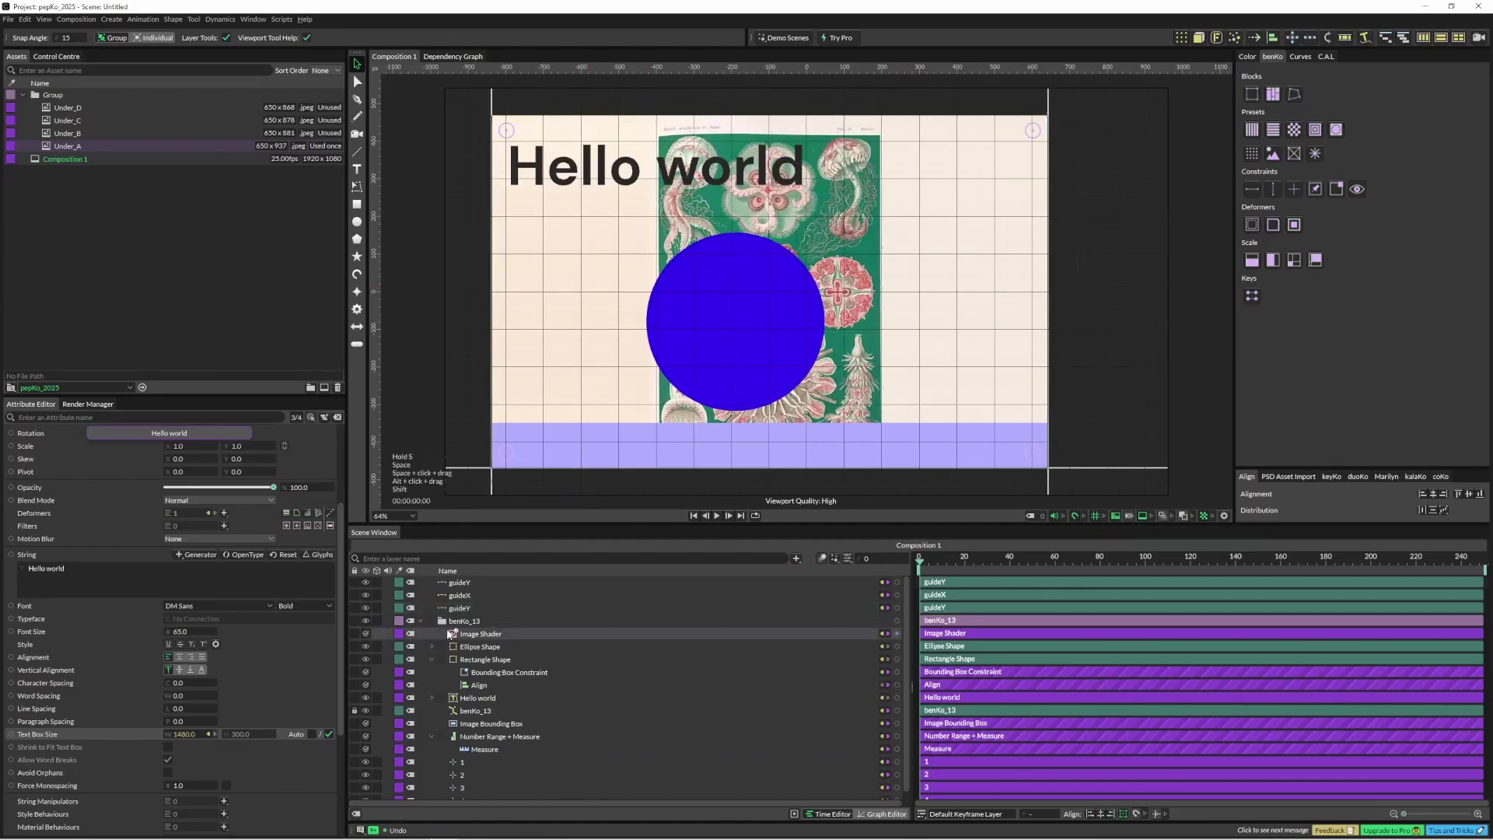
Delete the Manipulator and Math_ScaleX deformers from Hello world and narrow the poster
{"action": "left_click", "coordinate": [432, 698]}
{"action": "left_click", "coordinate": [517, 713]}
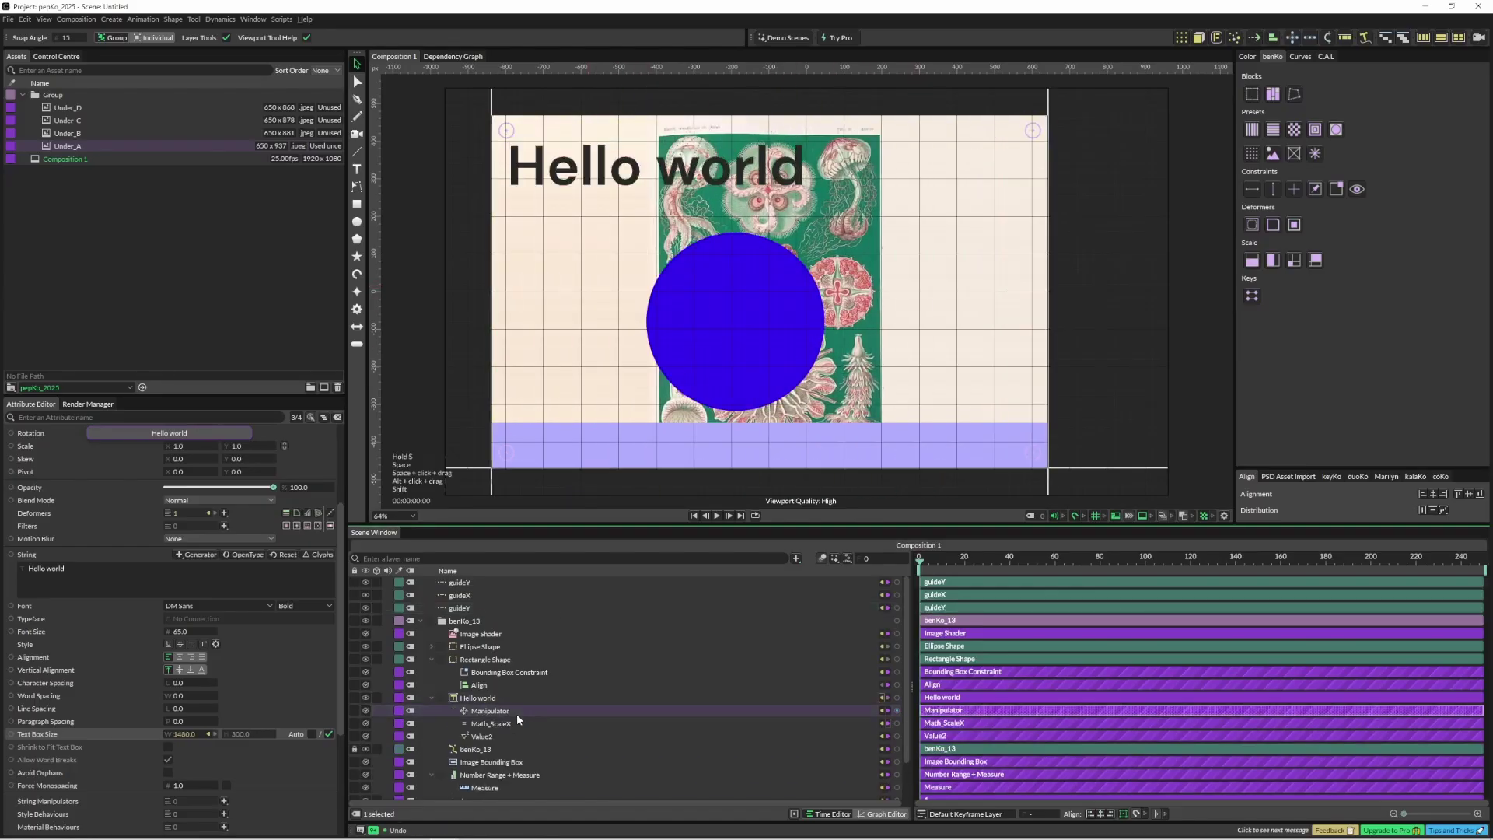
{"action": "key", "text": "Delete"}
{"action": "key", "text": "Delete"}
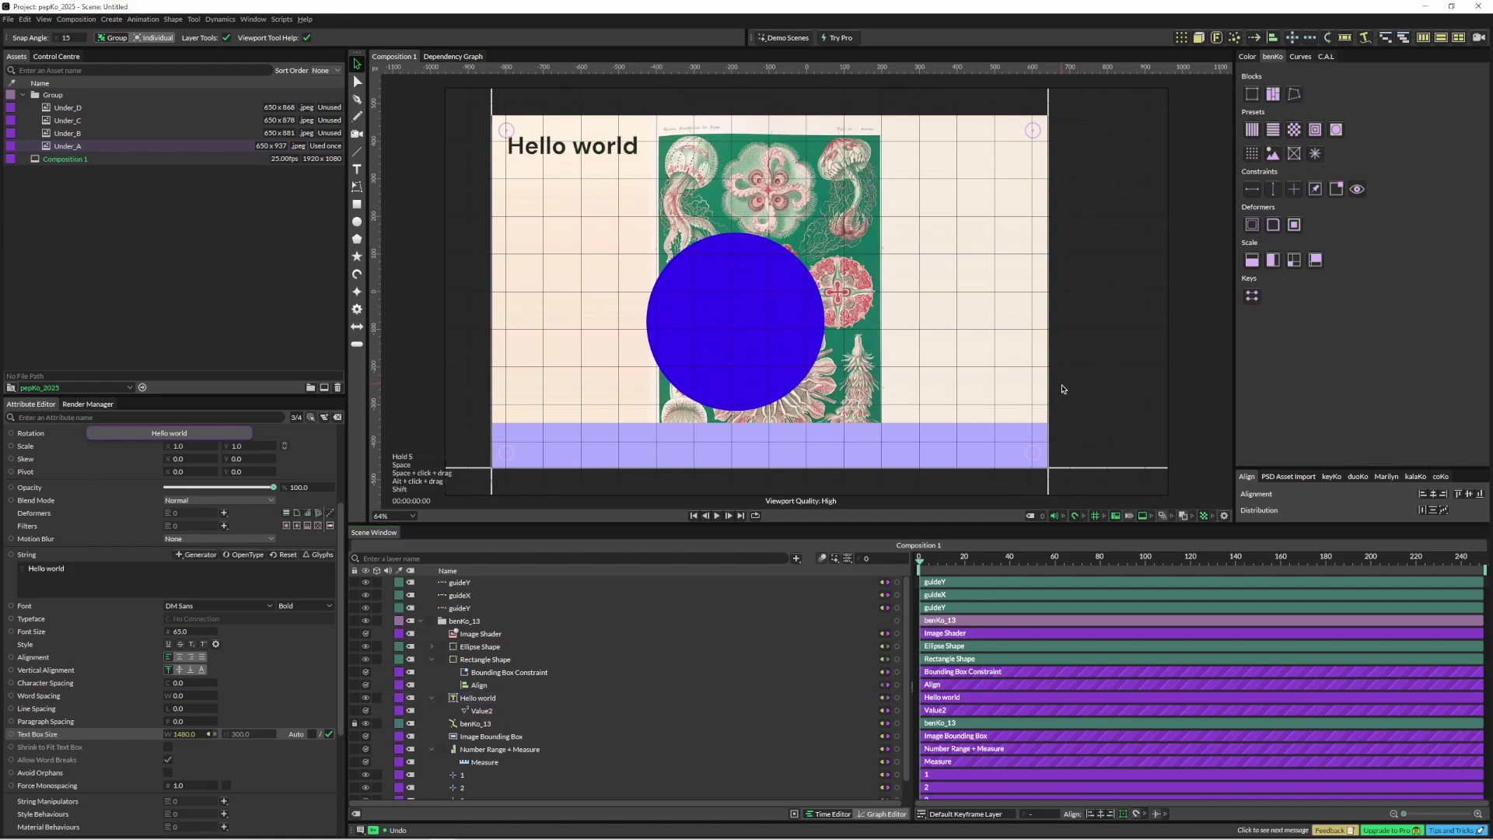
{"action": "left_click_drag", "start_coordinate": [1049, 388], "coordinate": [604, 381]}
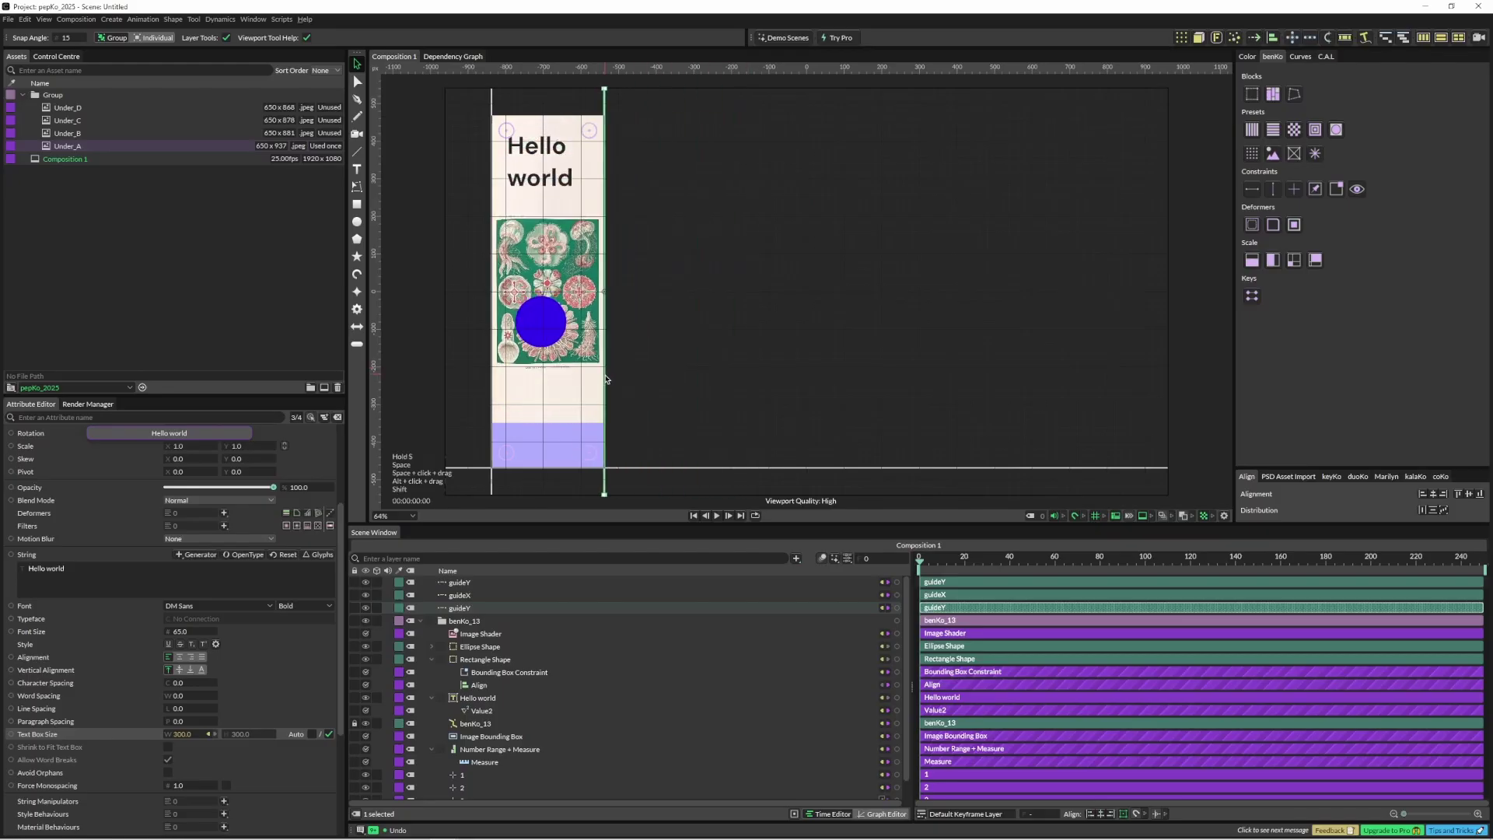
Give Text Box Size W the expression 'w -100' to stay 100 narrower than the bounding box
{"action": "right_click", "coordinate": [131, 735]}
{"action": "left_click", "coordinate": [181, 556]}
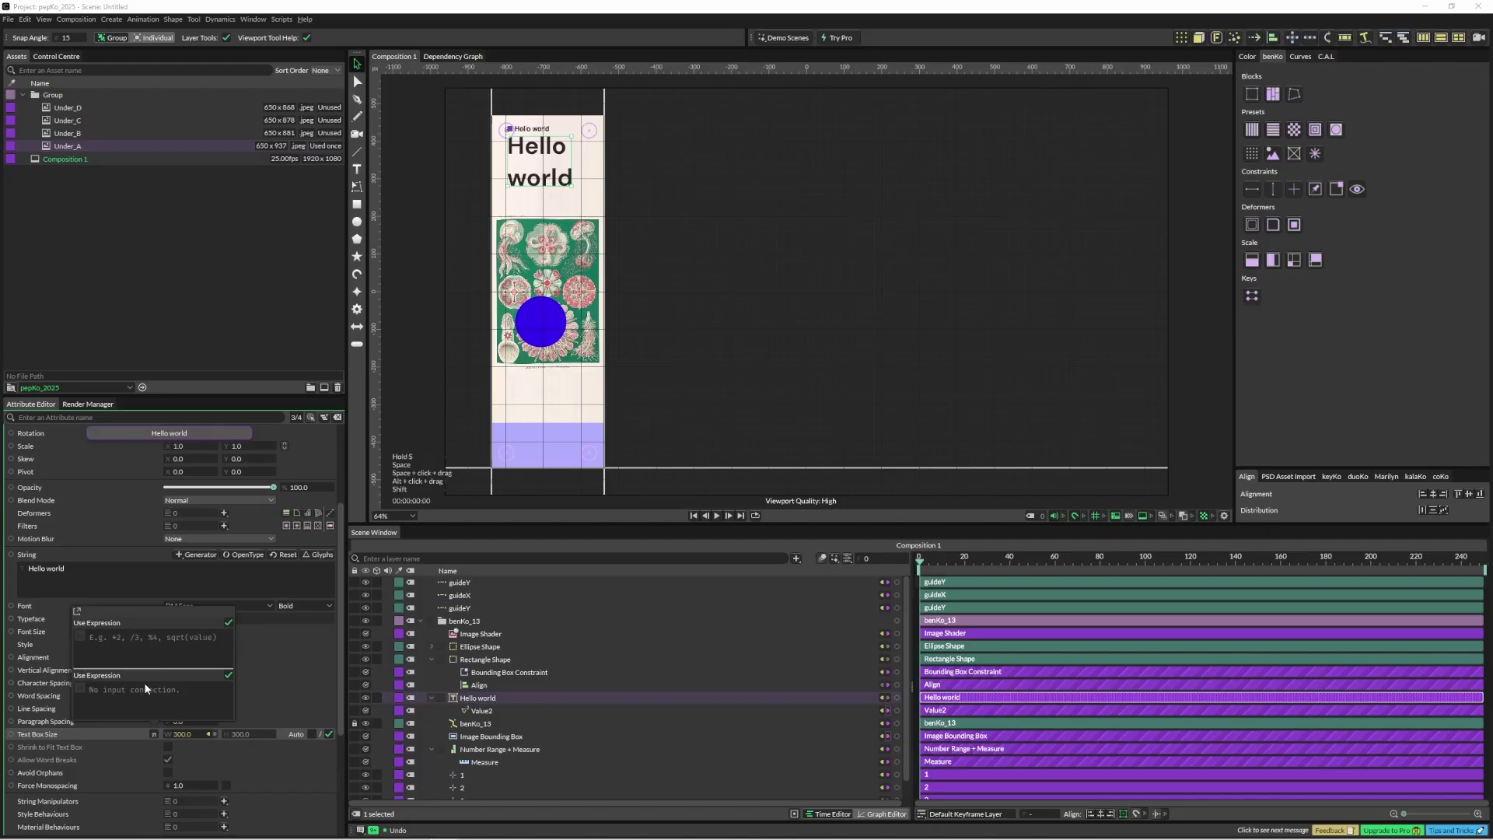
{"action": "type", "text": "w -50"}
{"action": "left_click", "coordinate": [780, 388]}
{"action": "left_click_drag", "start_coordinate": [602, 400], "coordinate": [648, 388]}
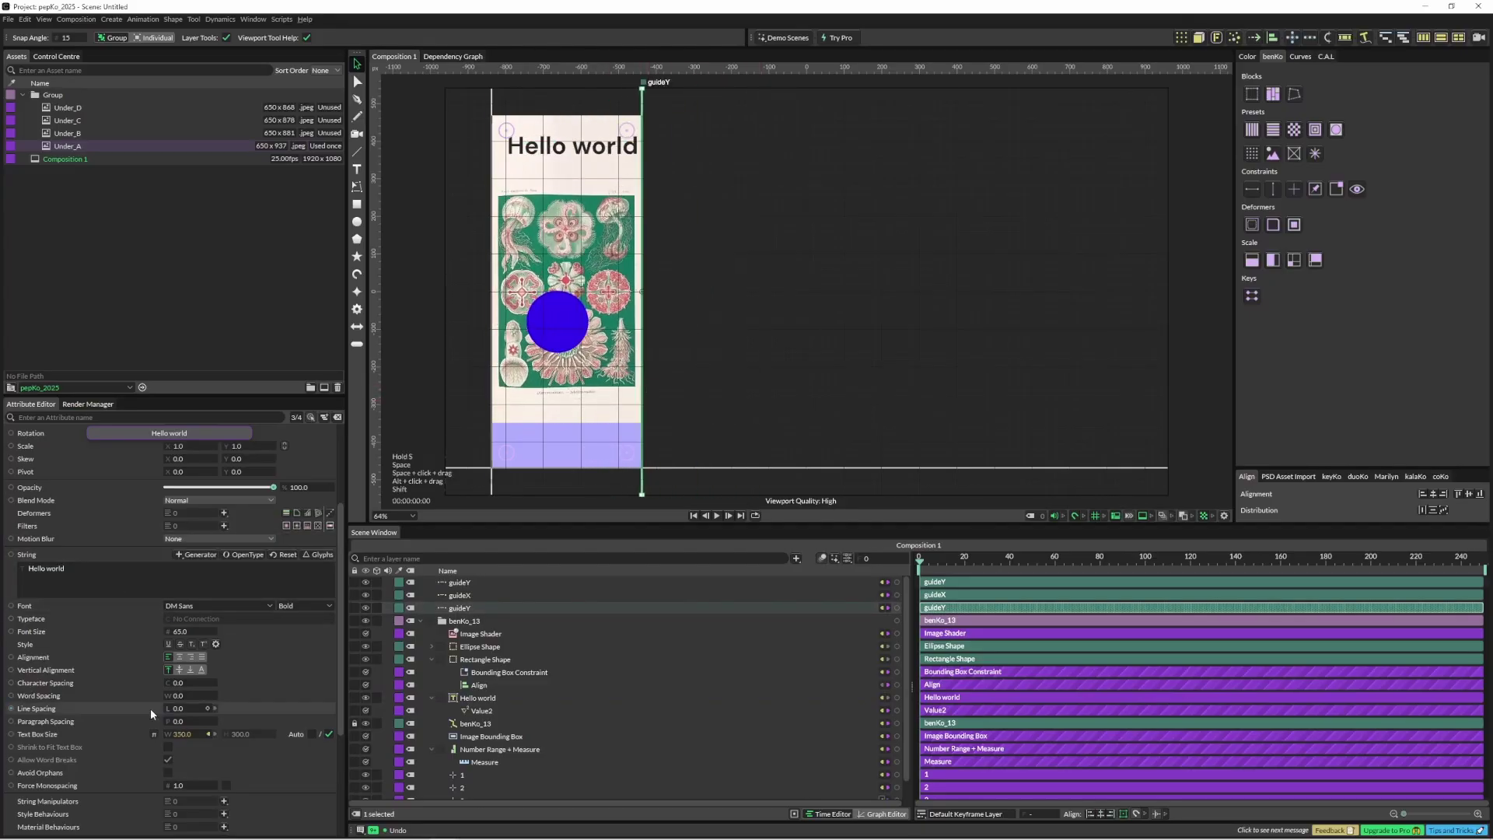
{"action": "left_click", "coordinate": [153, 735]}
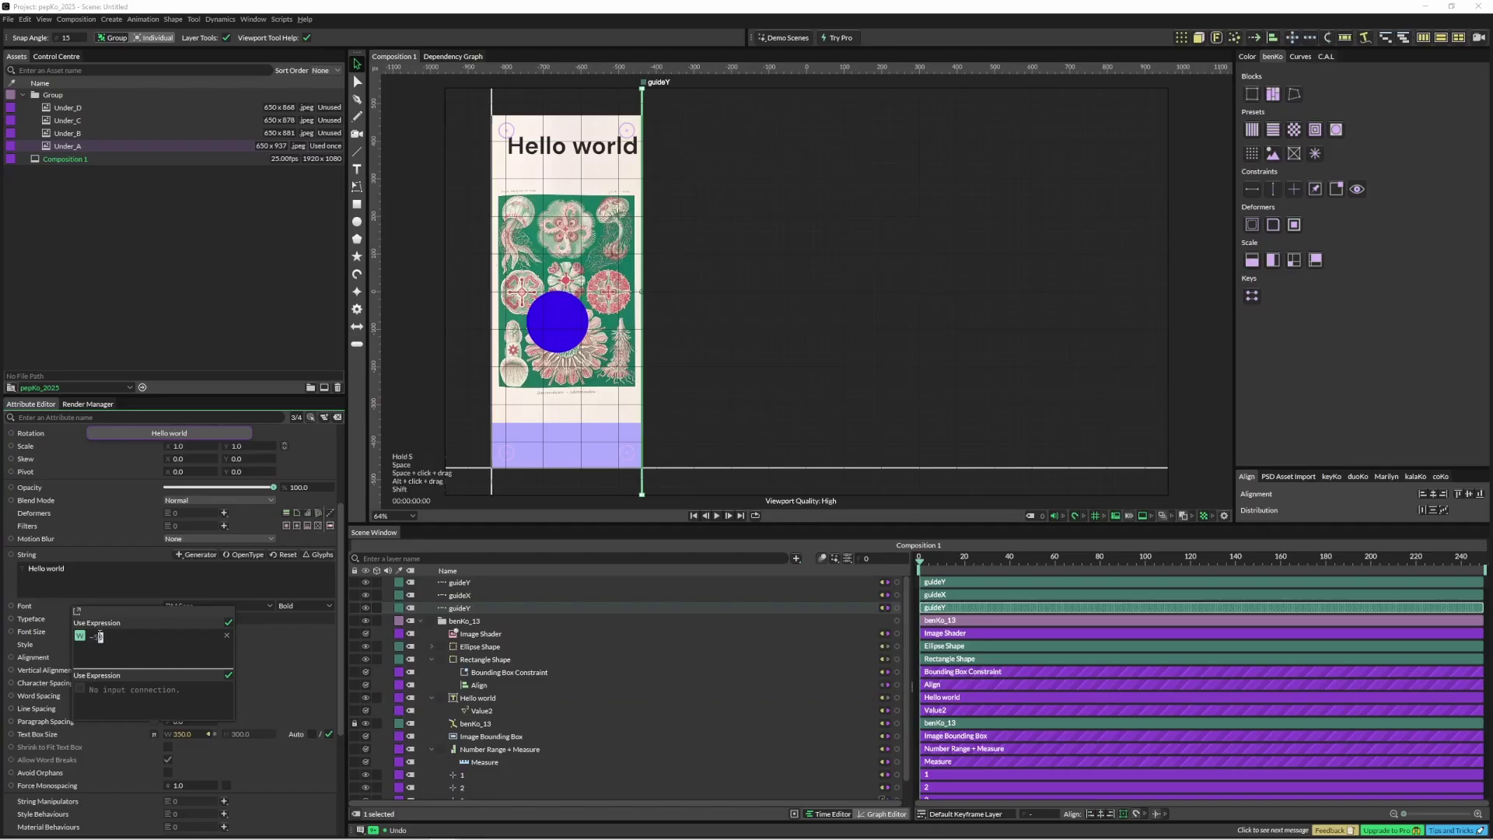
{"action": "key", "text": "BackSpace"}
{"action": "key", "text": "BackSpace"}
{"action": "type", "text": "10"}
{"action": "type", "text": "0"}
{"action": "left_click", "coordinate": [862, 354]}
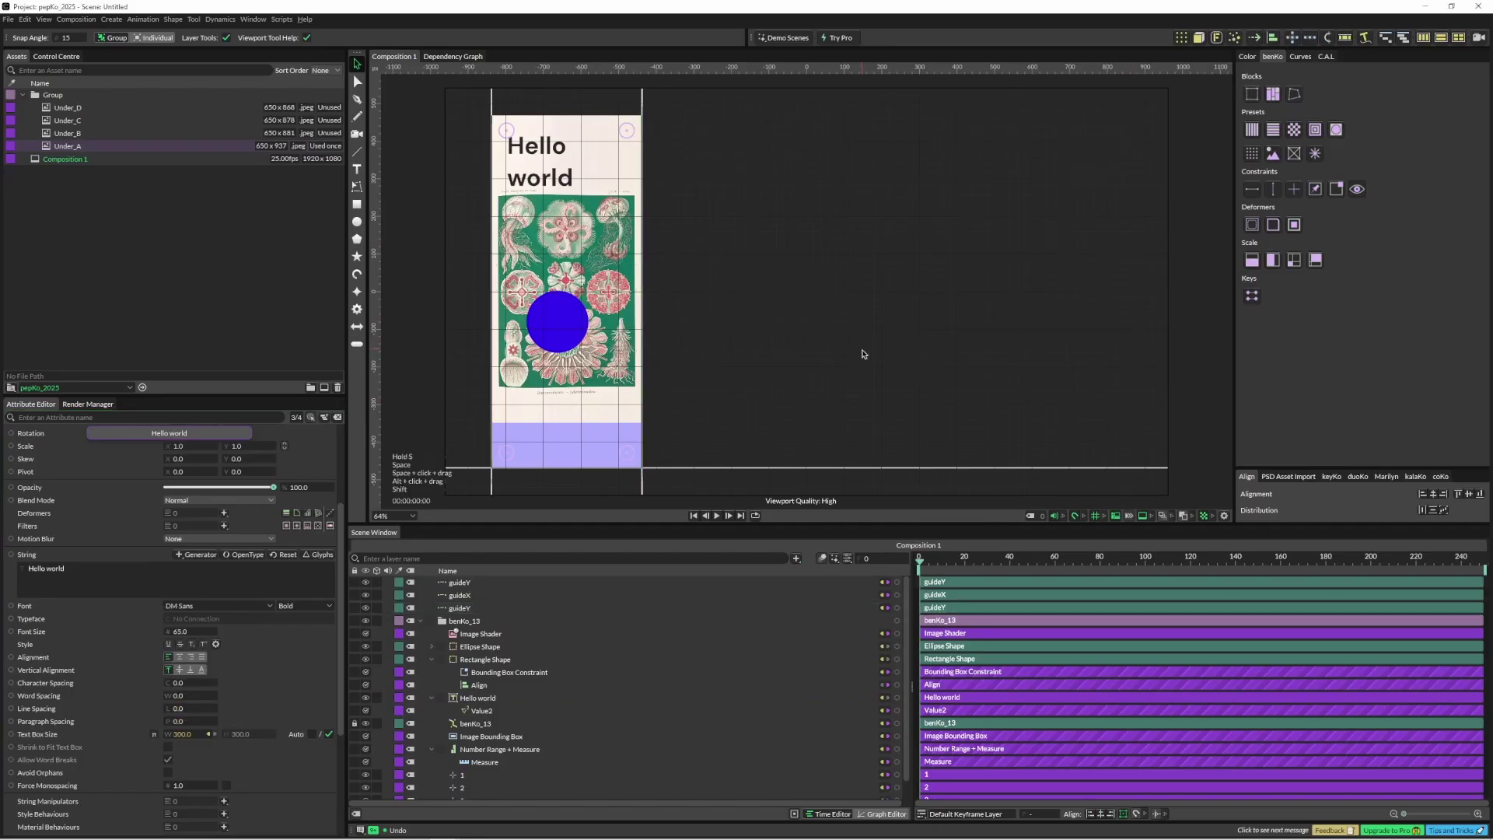
Widen and then narrow the poster with the right guide to test the text box width
{"action": "left_click_drag", "start_coordinate": [643, 425], "coordinate": [969, 411]}
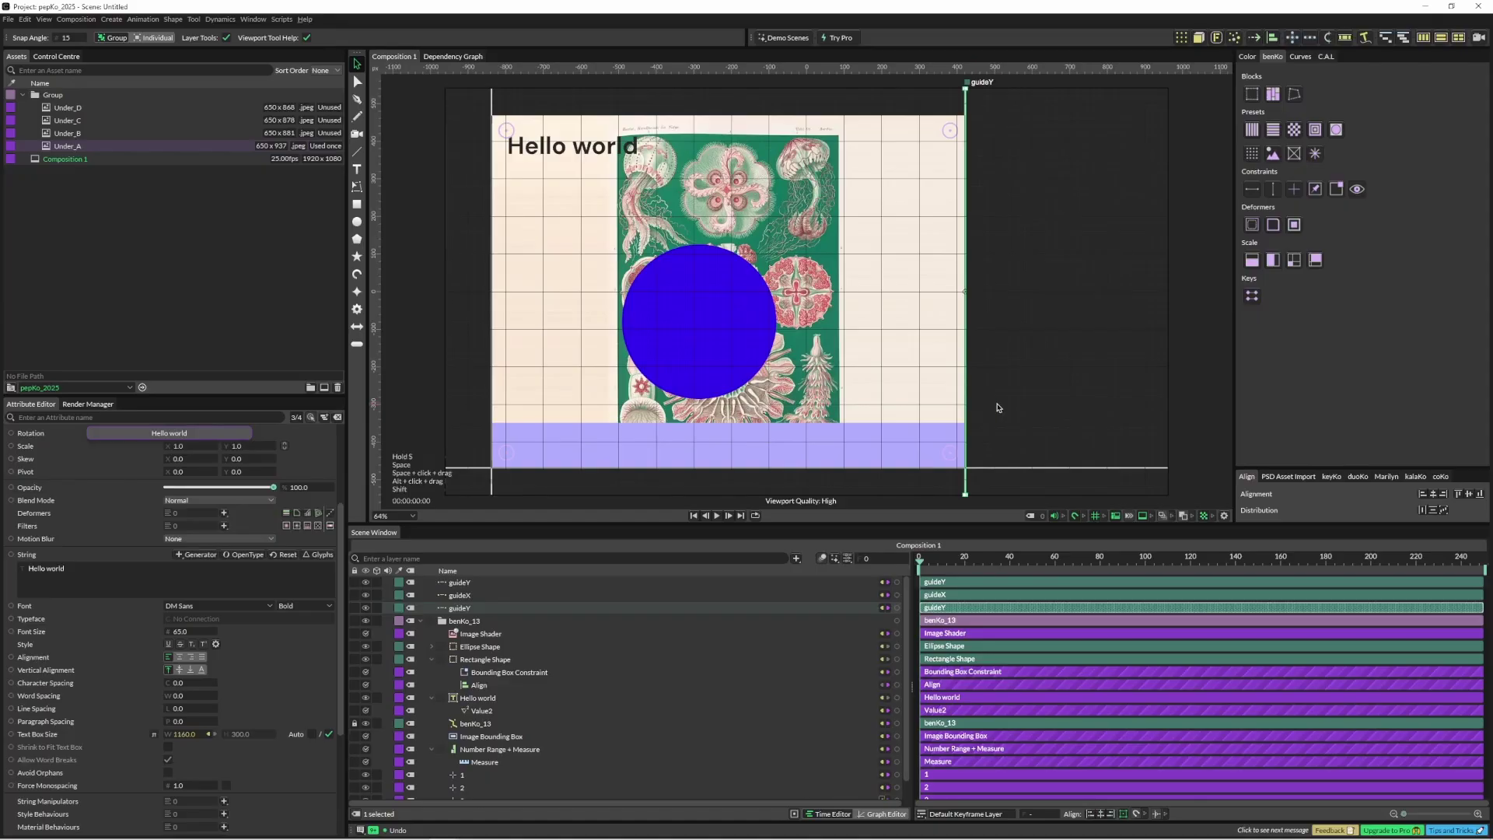
{"action": "left_click", "coordinate": [1000, 406]}
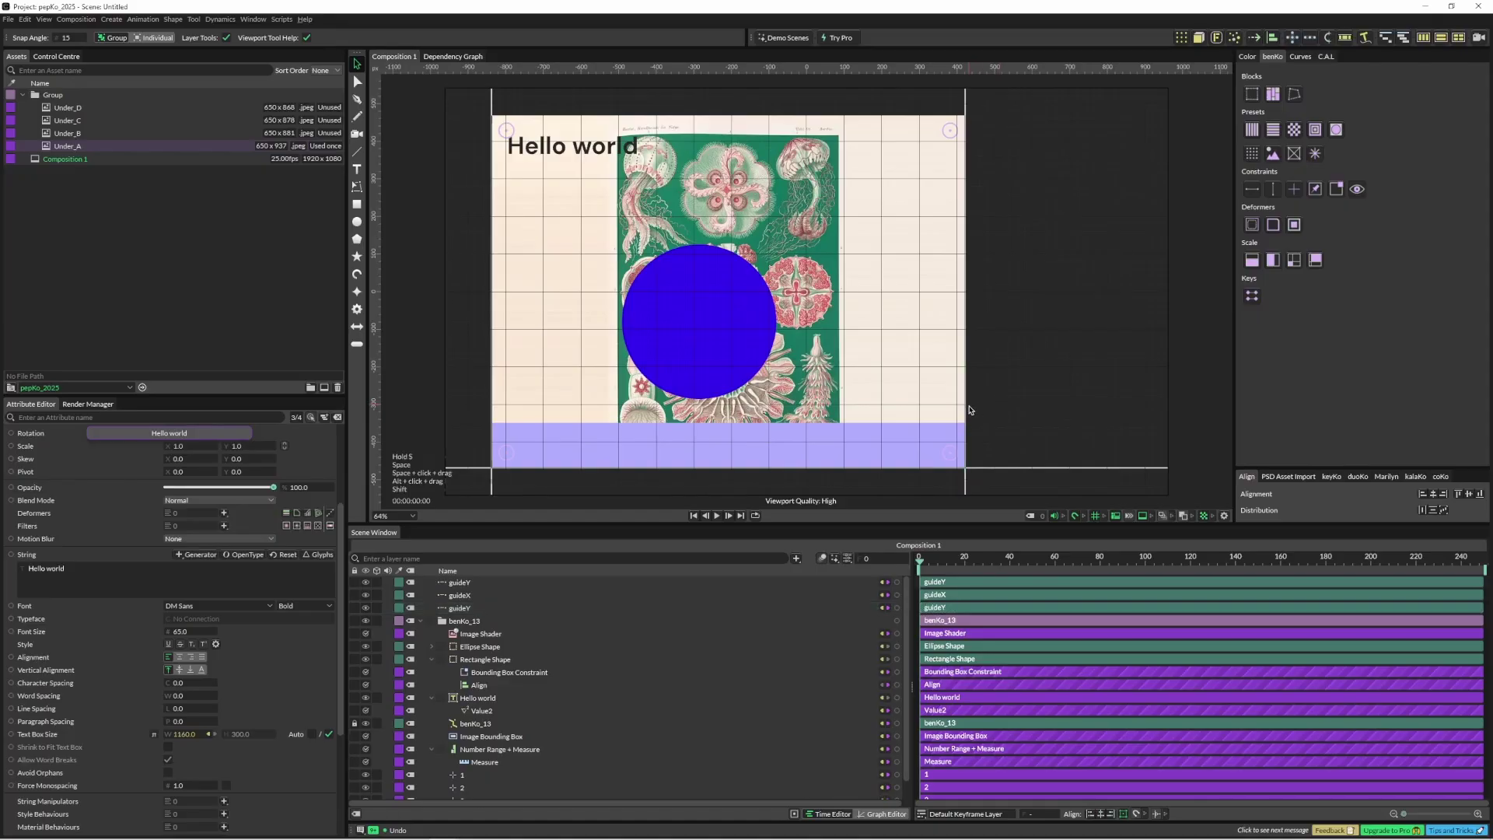
{"action": "mouse_move", "coordinate": [970, 410]}
{"action": "left_mouse_down"}
{"action": "mouse_move", "coordinate": [1100, 412]}
{"action": "mouse_move", "coordinate": [671, 417]}
{"action": "mouse_move", "coordinate": [1022, 416]}
{"action": "mouse_move", "coordinate": [966, 412]}
{"action": "left_mouse_up"}
Set the Image Shader Scale Mode to Fit Cover and its Scale to 1.27
{"action": "left_click", "coordinate": [1004, 409]}
{"action": "left_click", "coordinate": [476, 636]}
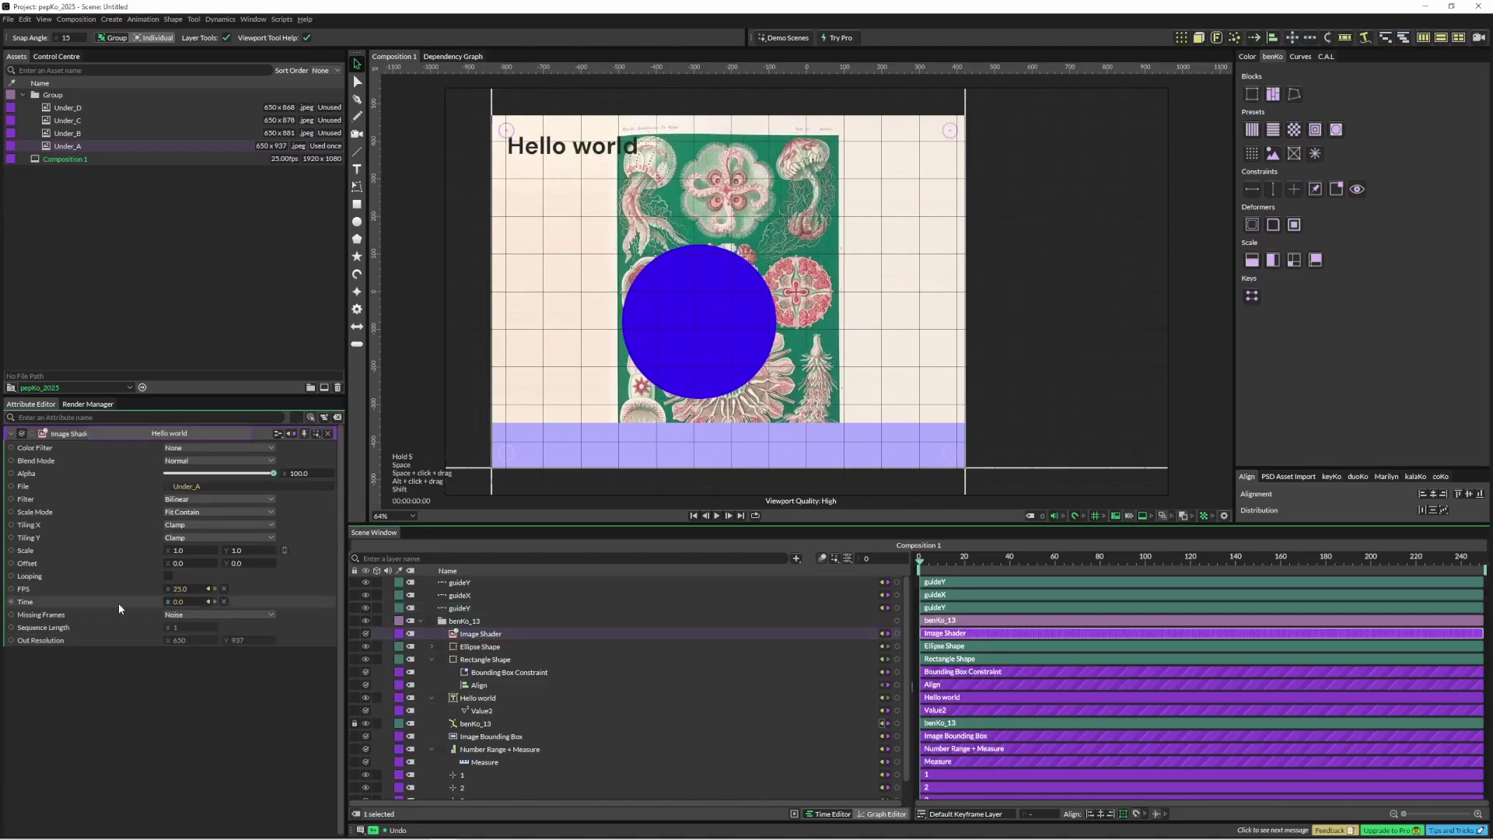
{"action": "left_click", "coordinate": [202, 511]}
{"action": "left_click", "coordinate": [185, 553]}
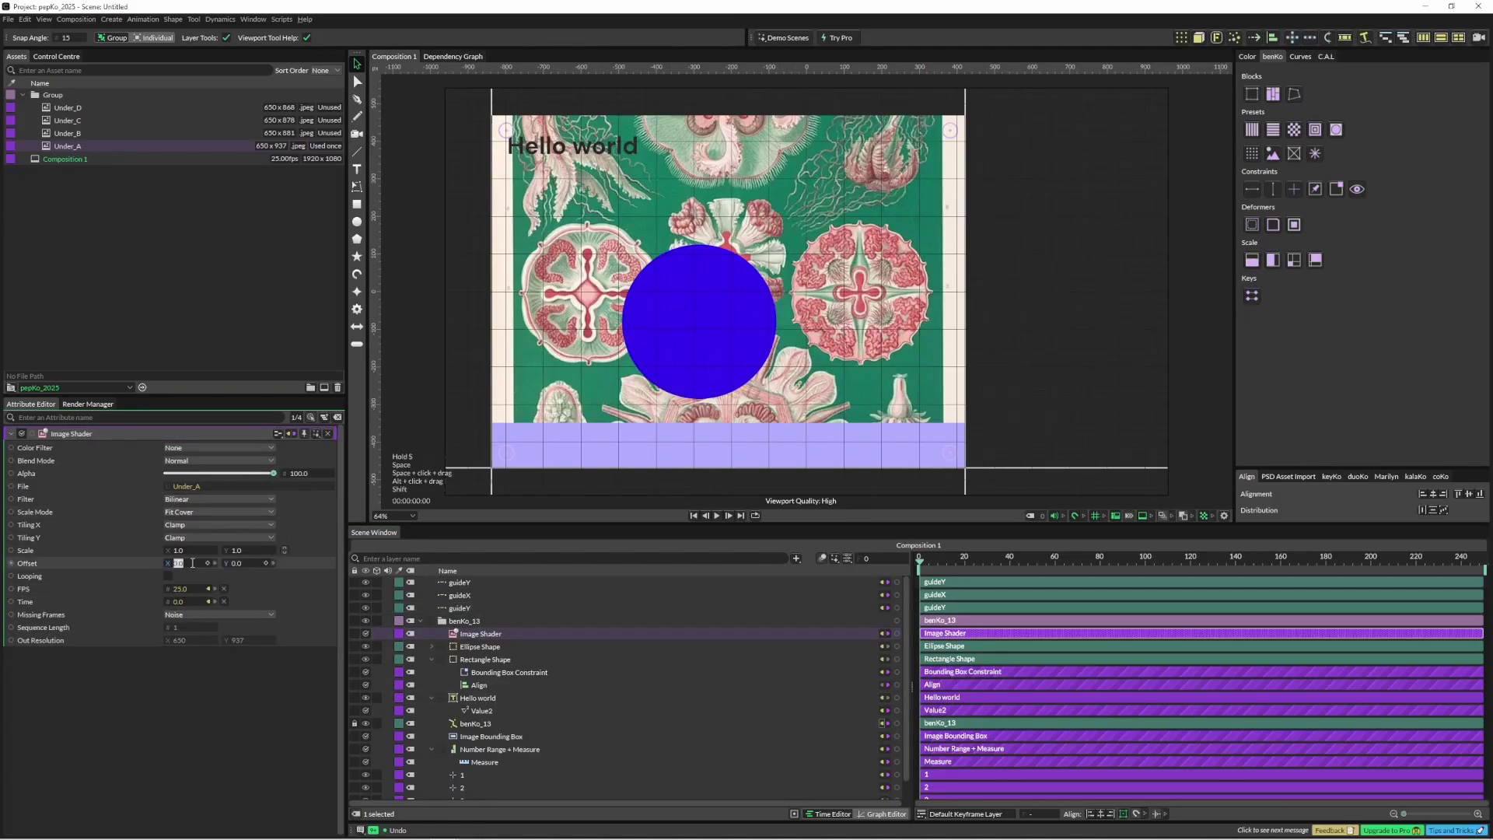
{"action": "left_click_drag", "start_coordinate": [181, 552], "coordinate": [194, 554]}
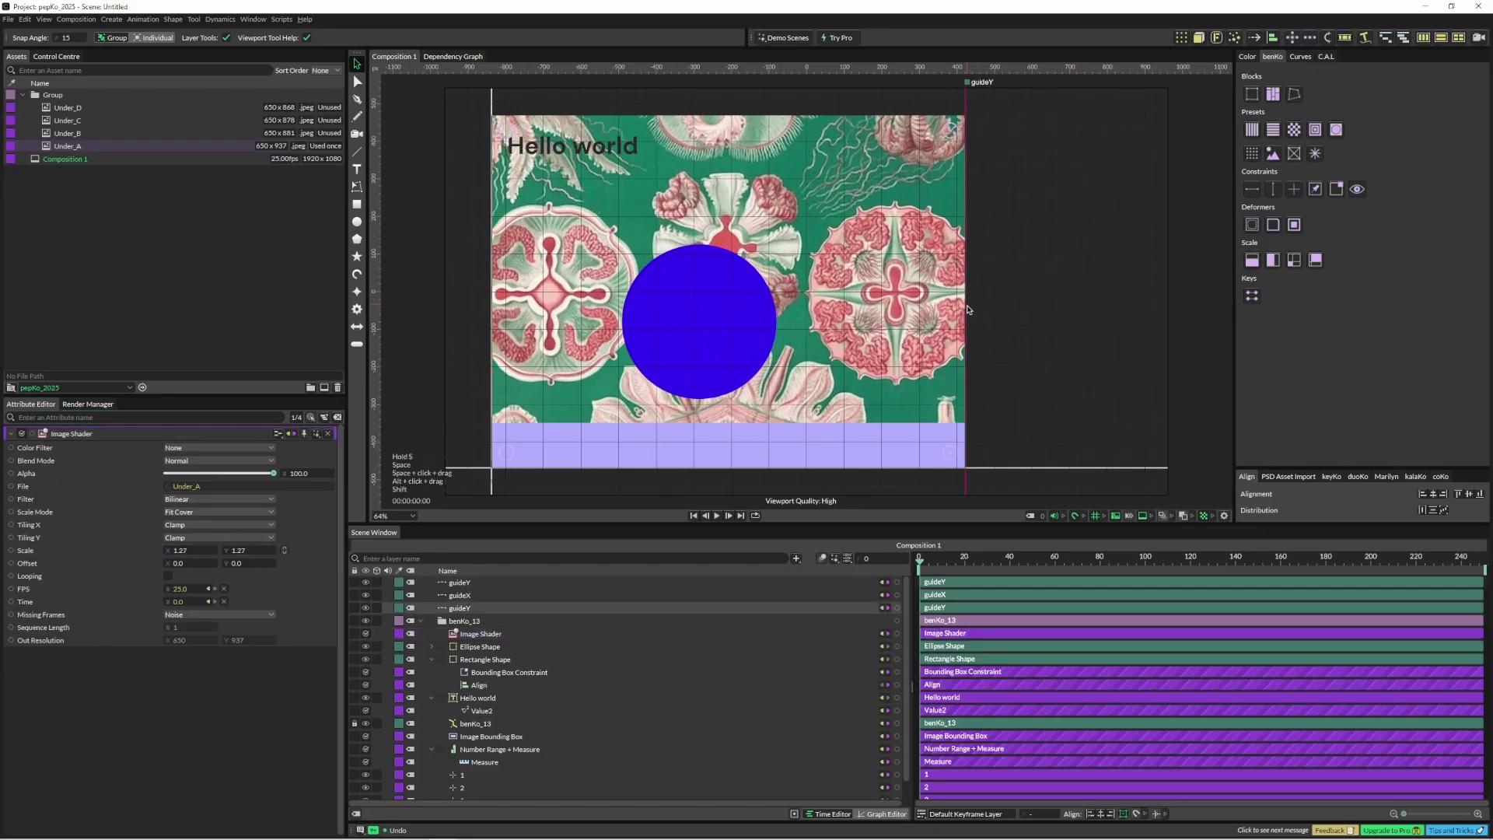
Reshape the poster by dragging the guideY and guideX lines to change width and height
{"action": "left_click_drag", "start_coordinate": [965, 311], "coordinate": [741, 356]}
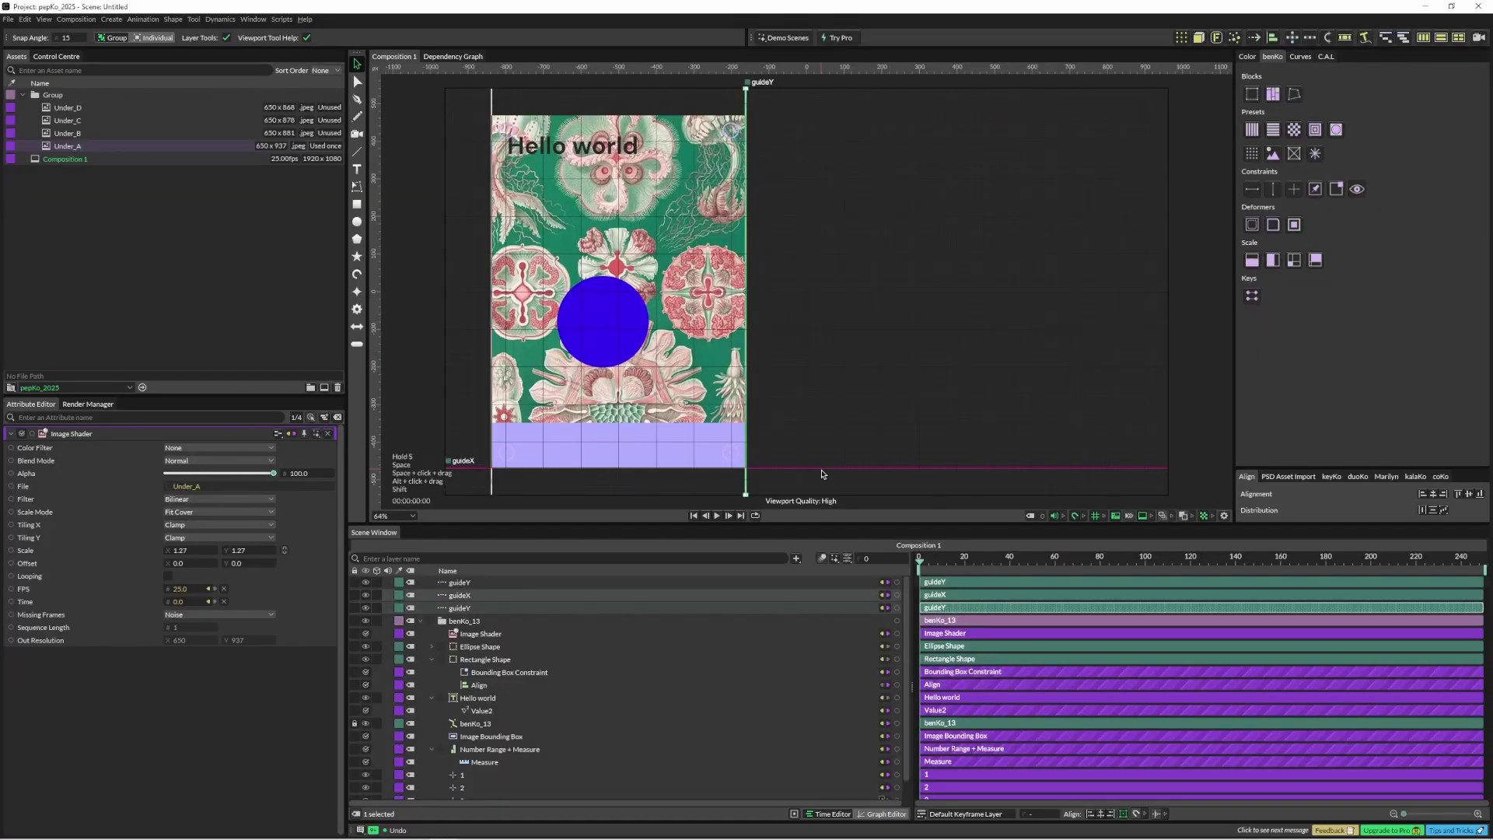
{"action": "left_click_drag", "start_coordinate": [822, 469], "coordinate": [818, 421]}
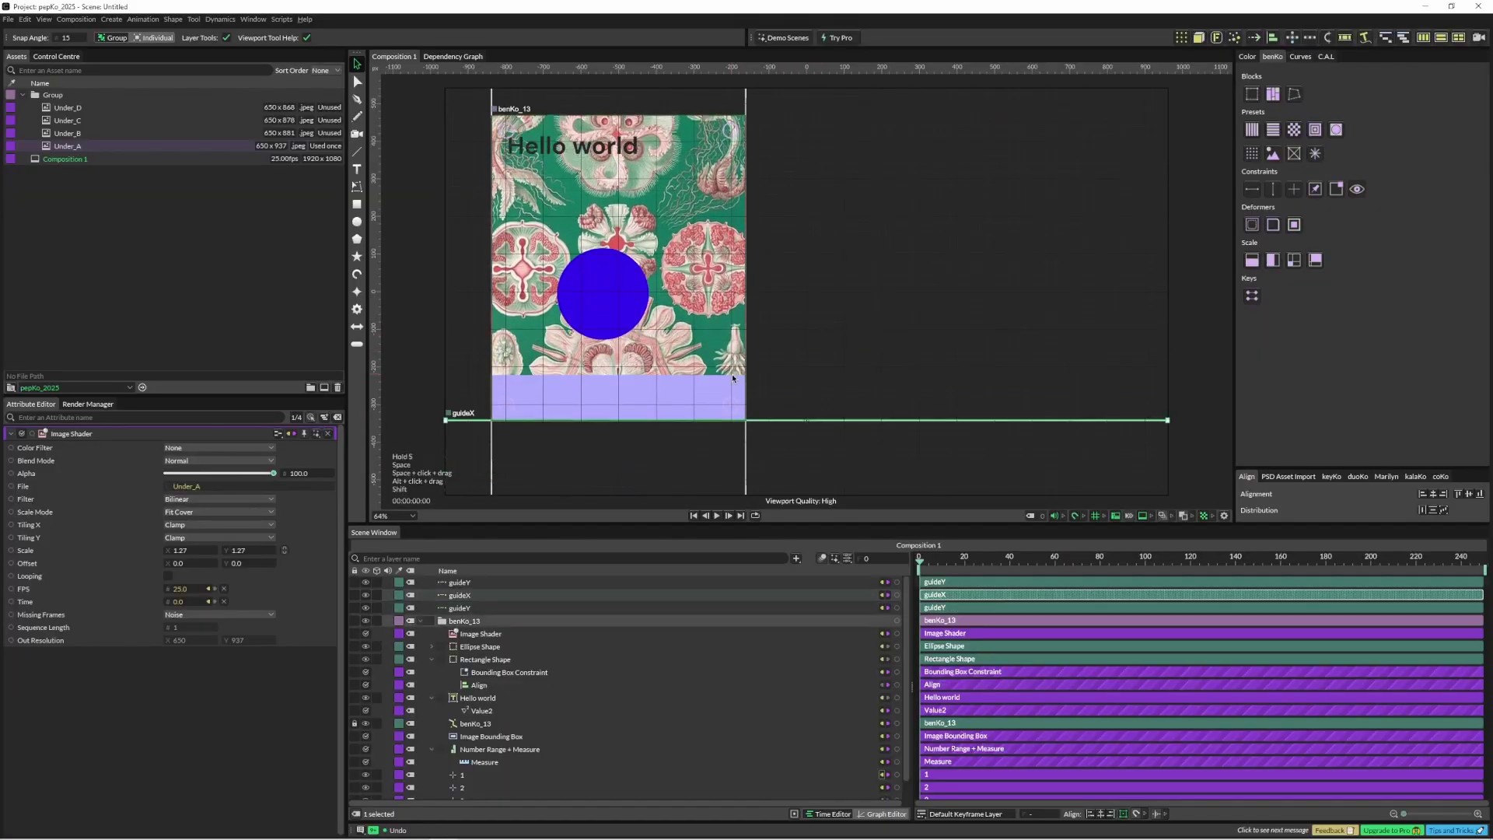
{"action": "left_click_drag", "start_coordinate": [744, 357], "coordinate": [1052, 361]}
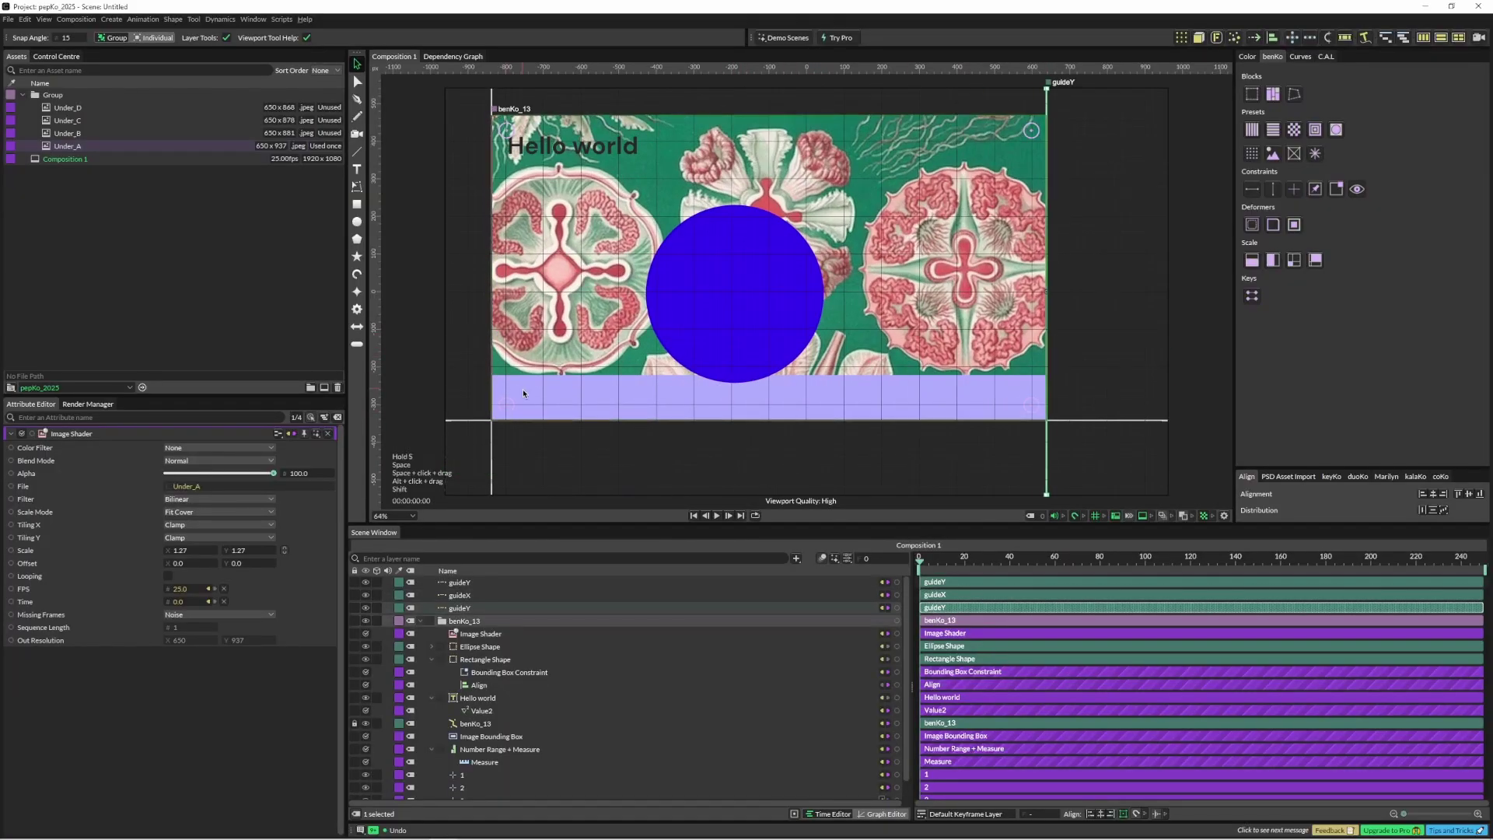